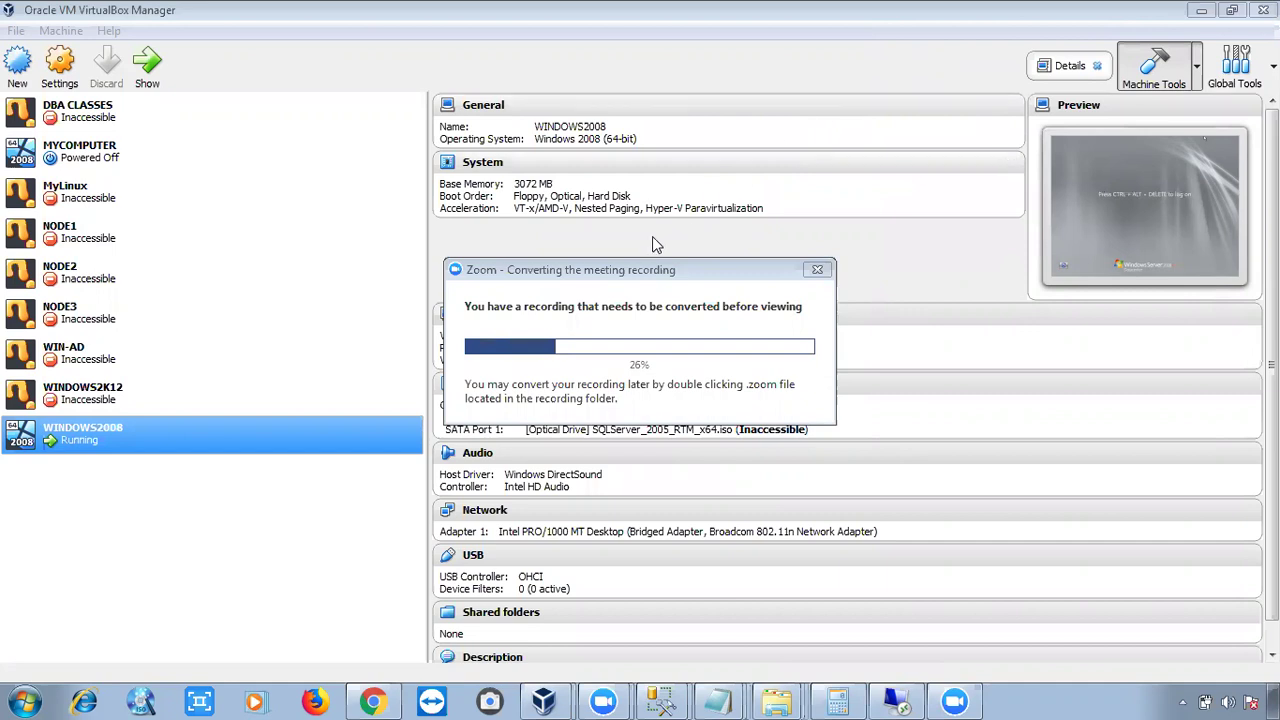
Minimize the VirtualBox Manager and close the Summary.txt document and the Sql Material folder window
left_click(1200, 11)
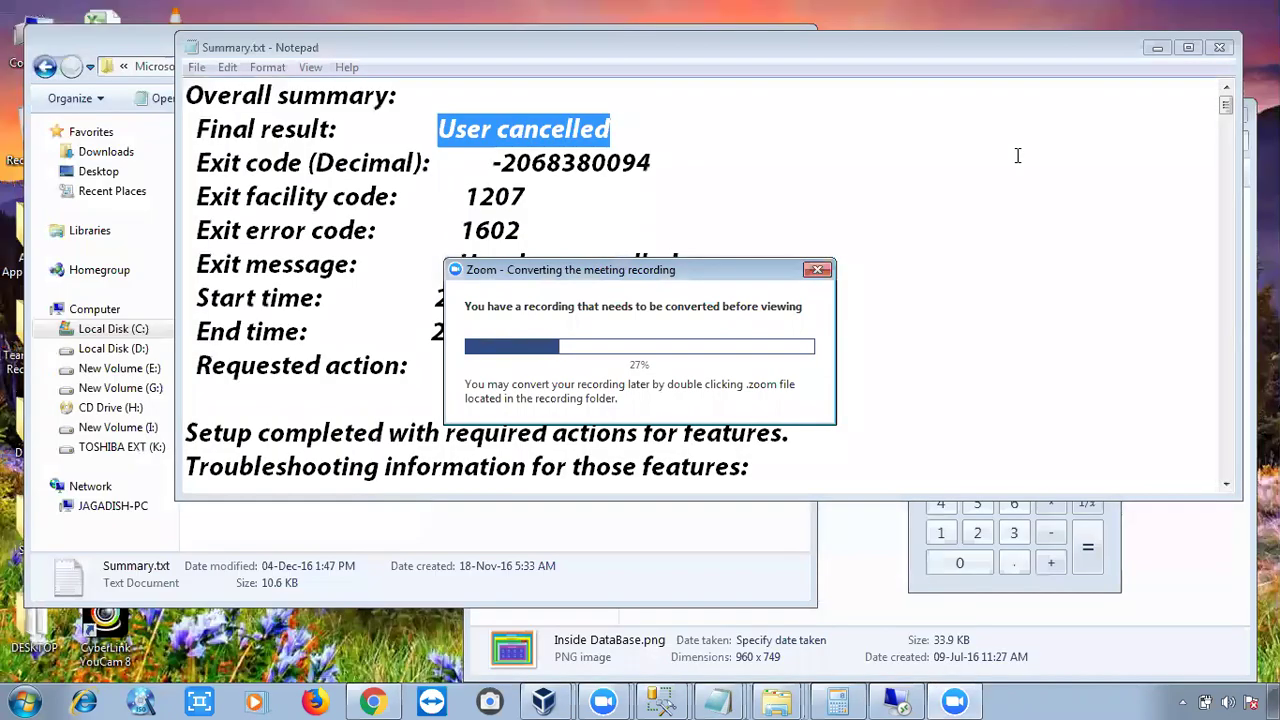
left_click(798, 199)
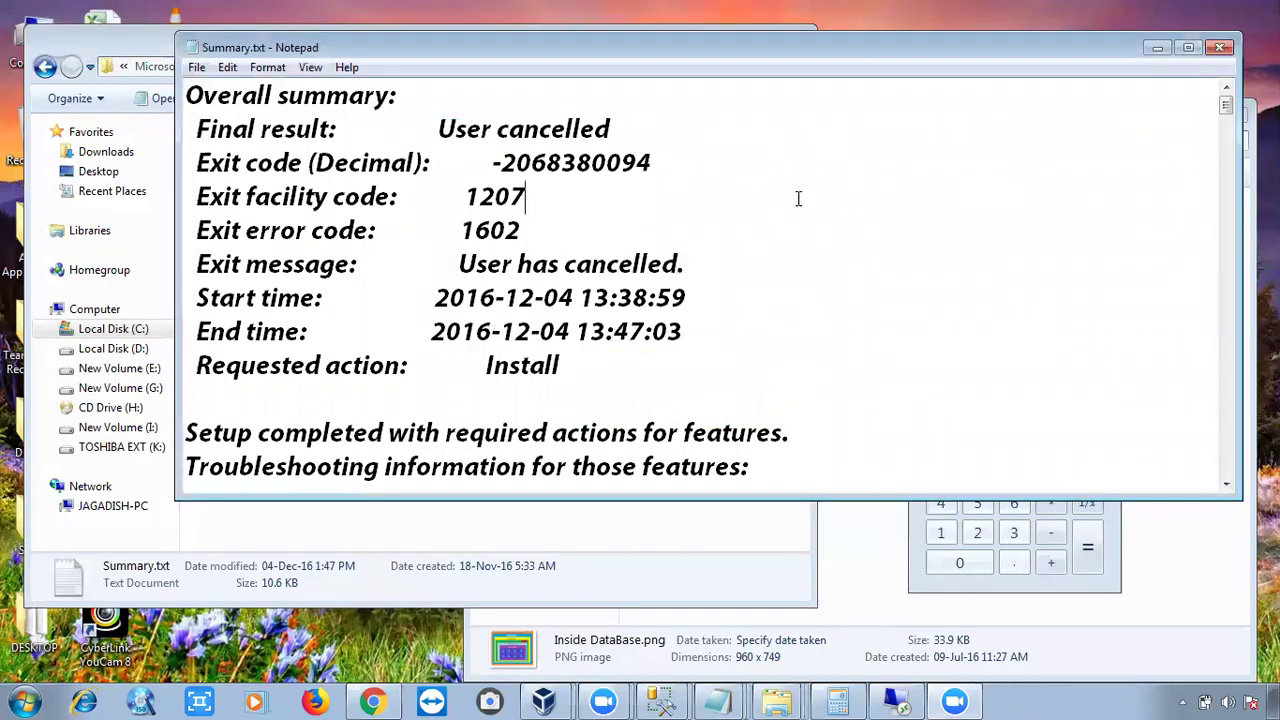
left_click(1219, 48)
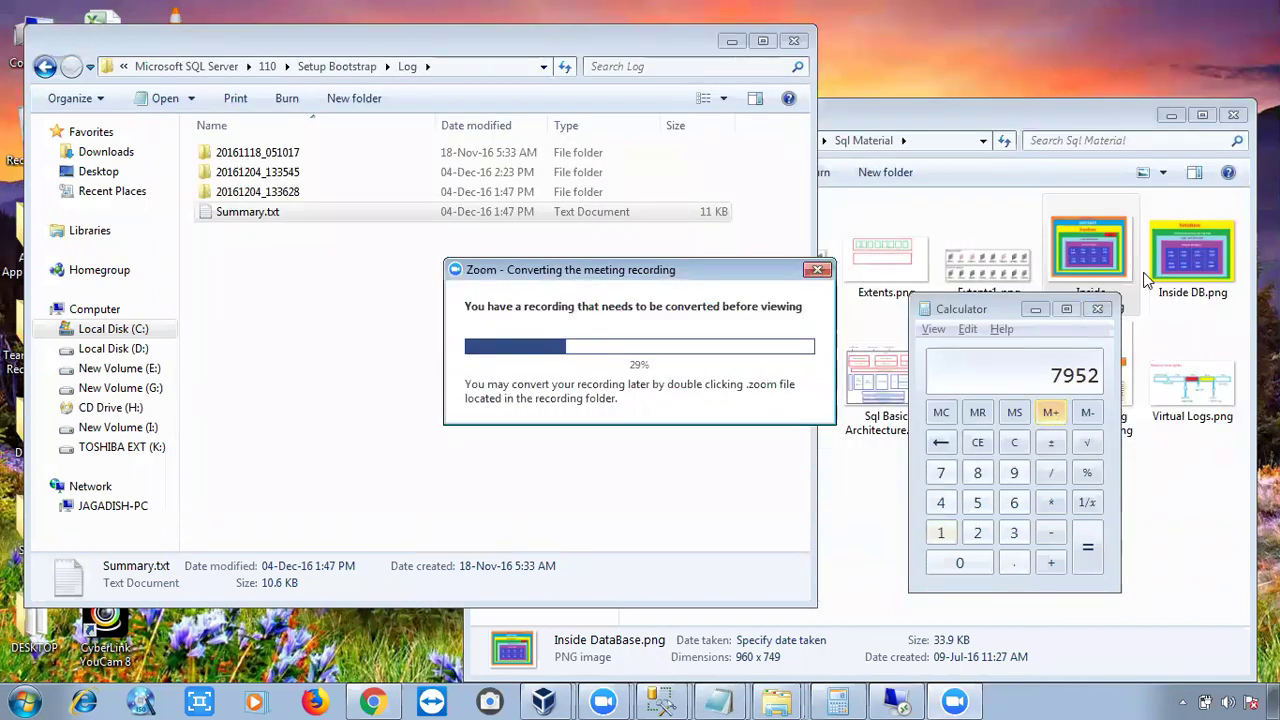
left_click(1233, 114)
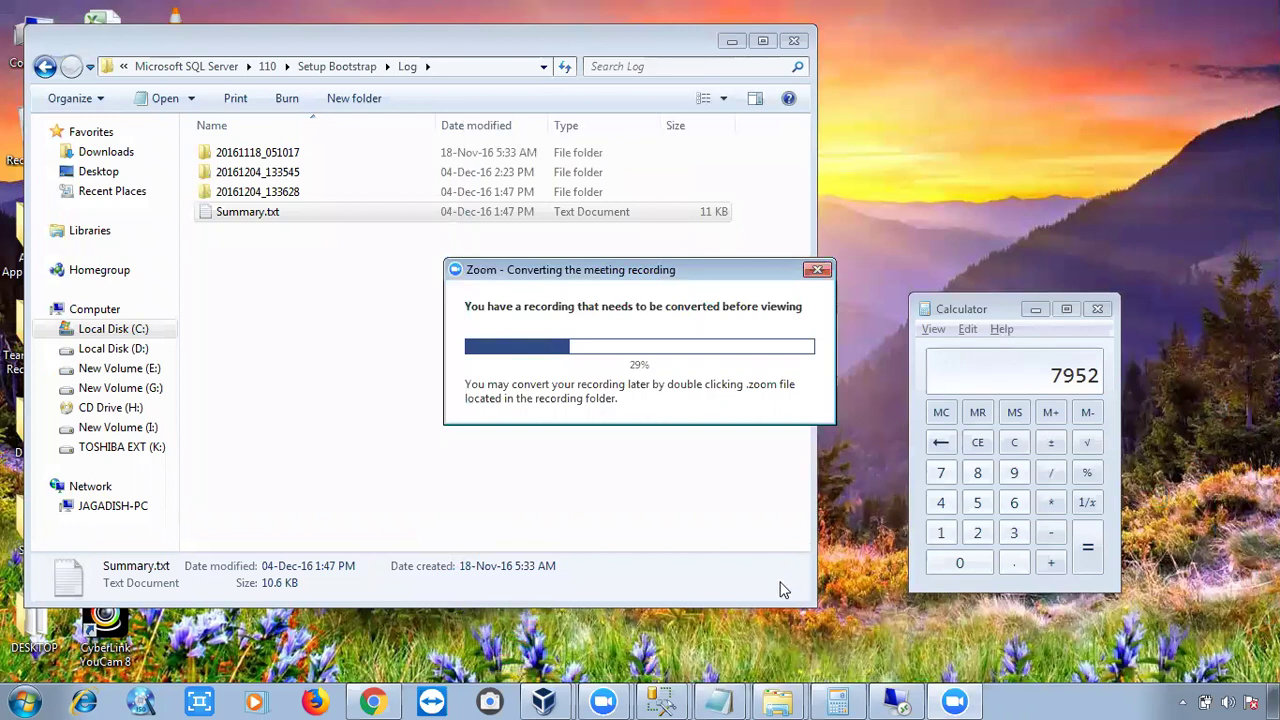
Return to the VirtualBox Manager and open the storage settings of the WINDOWS2008 machine
left_click(893, 700)
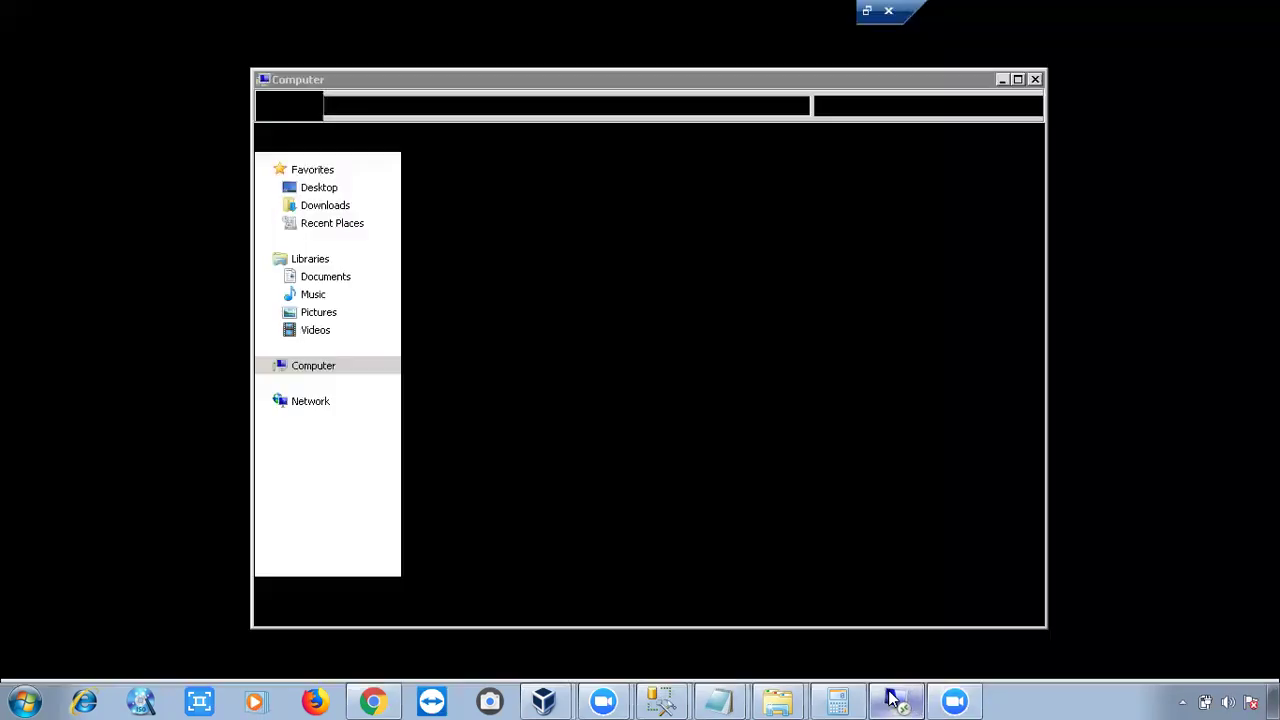
left_click(889, 697)
mouse_move(520, 700)
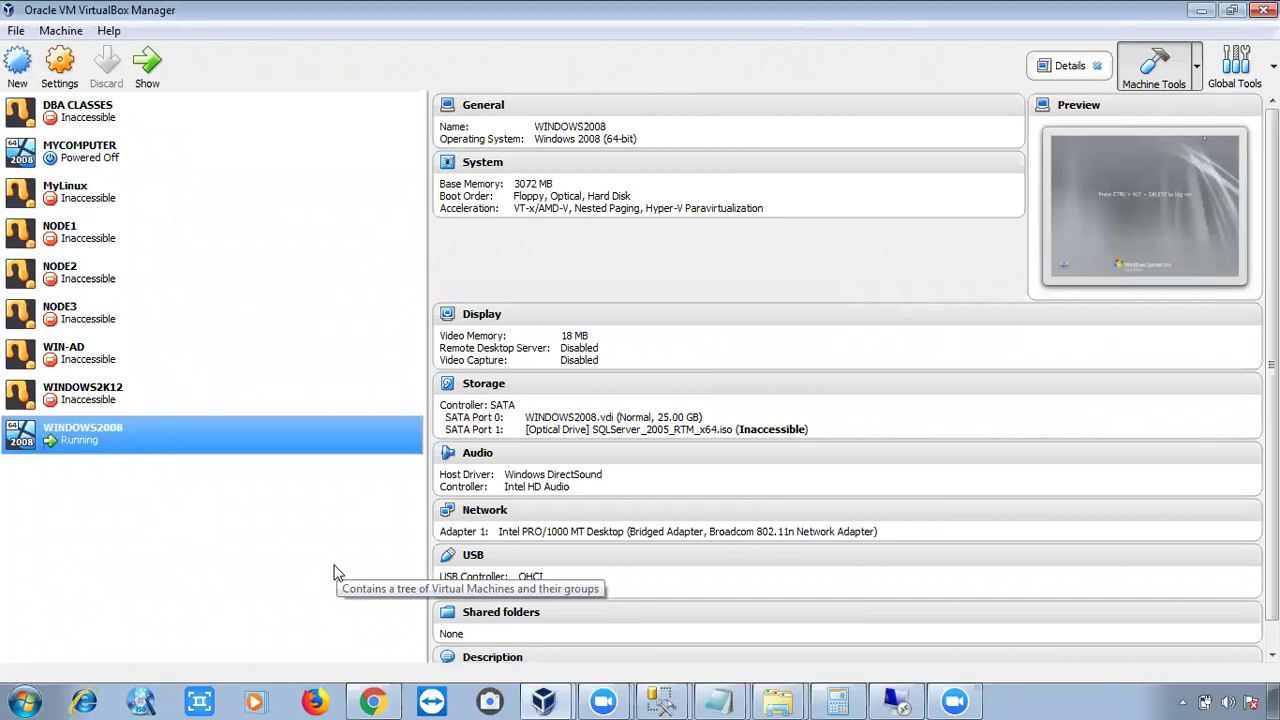
right_click(116, 444)
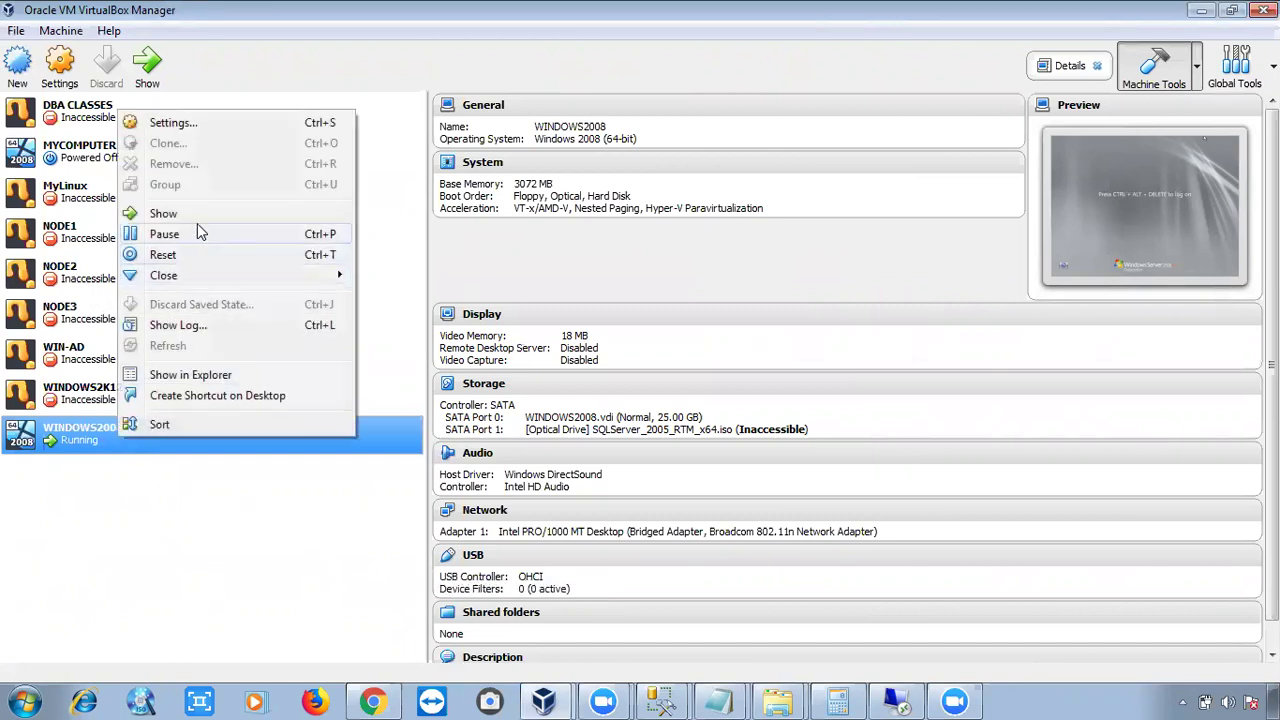
left_click(193, 125)
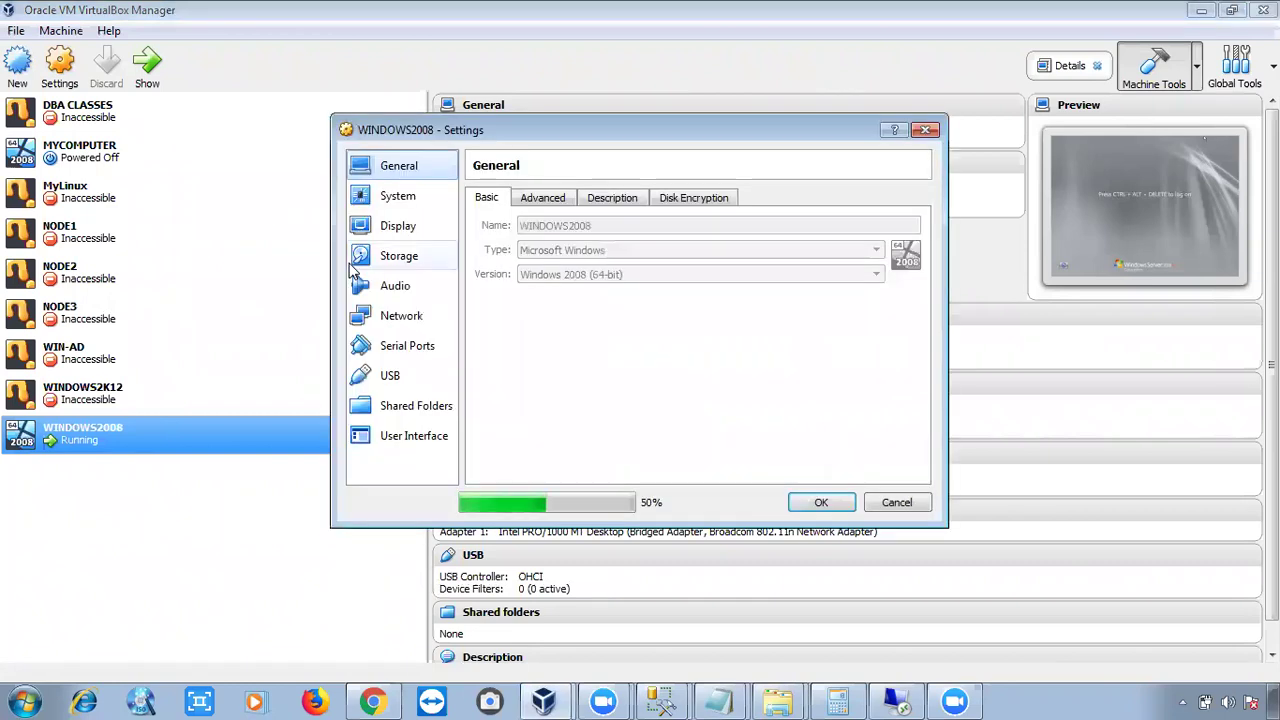
left_click(392, 264)
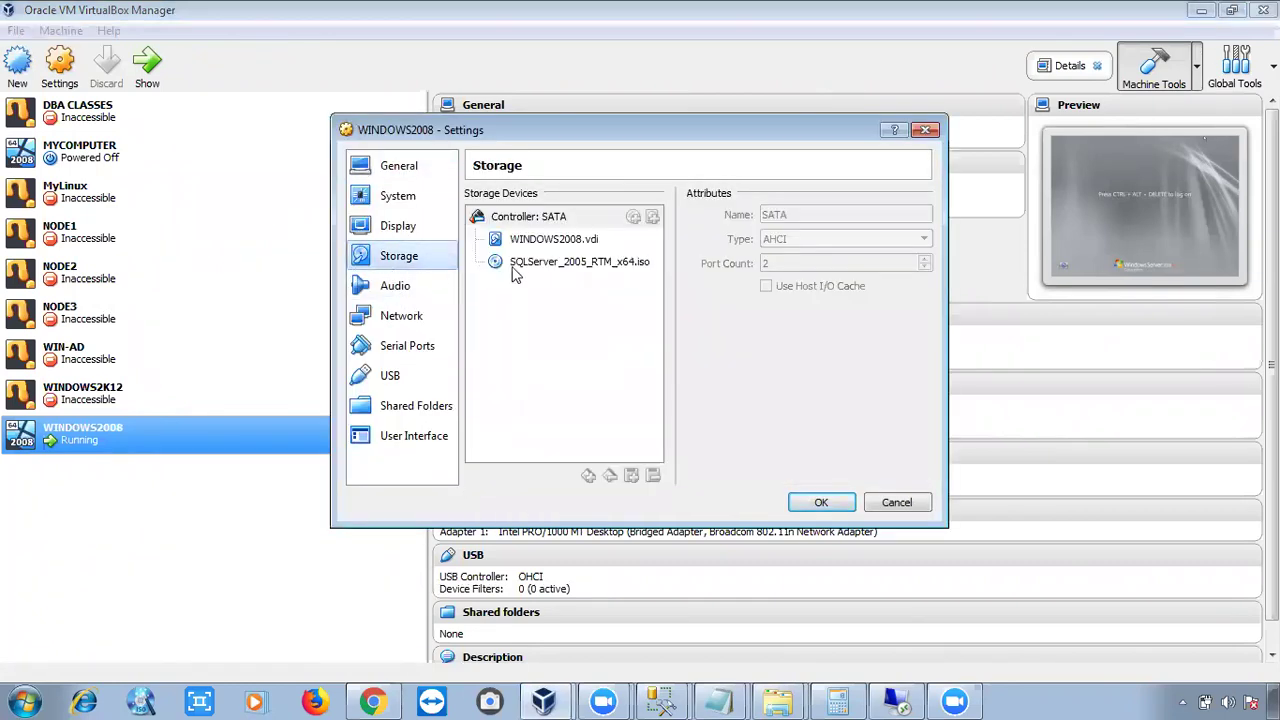
Load SQL2012_Ent_X64_RTM.iso from the SQL_2012 folder into the machine's optical drive in place of the SQL Server 2005 image and apply the settings
left_click(548, 263)
left_click(922, 217)
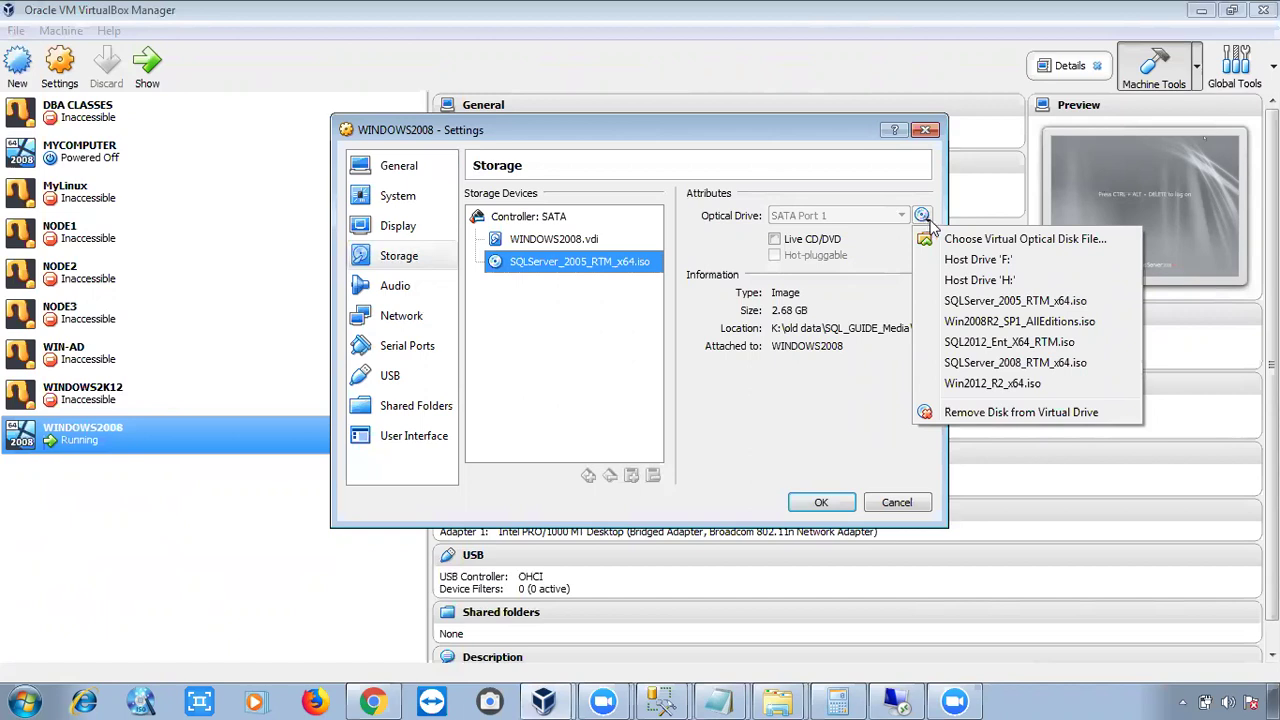
left_click(1000, 239)
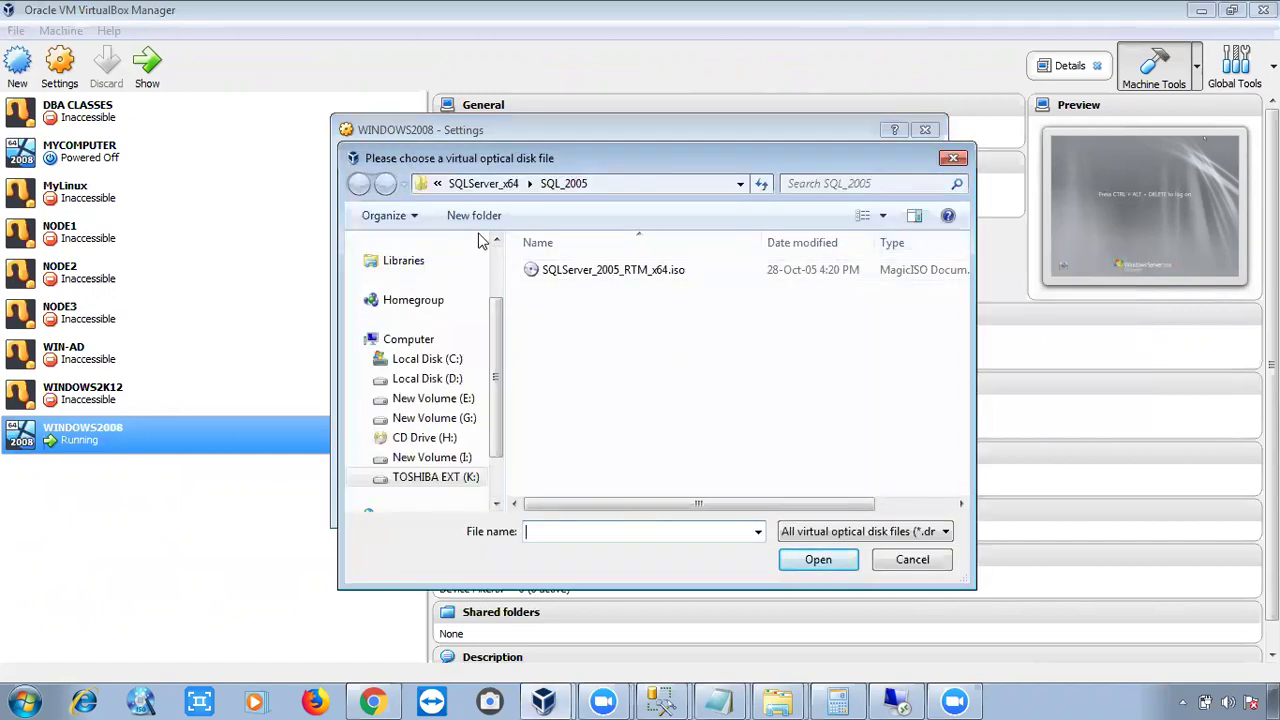
left_click(480, 188)
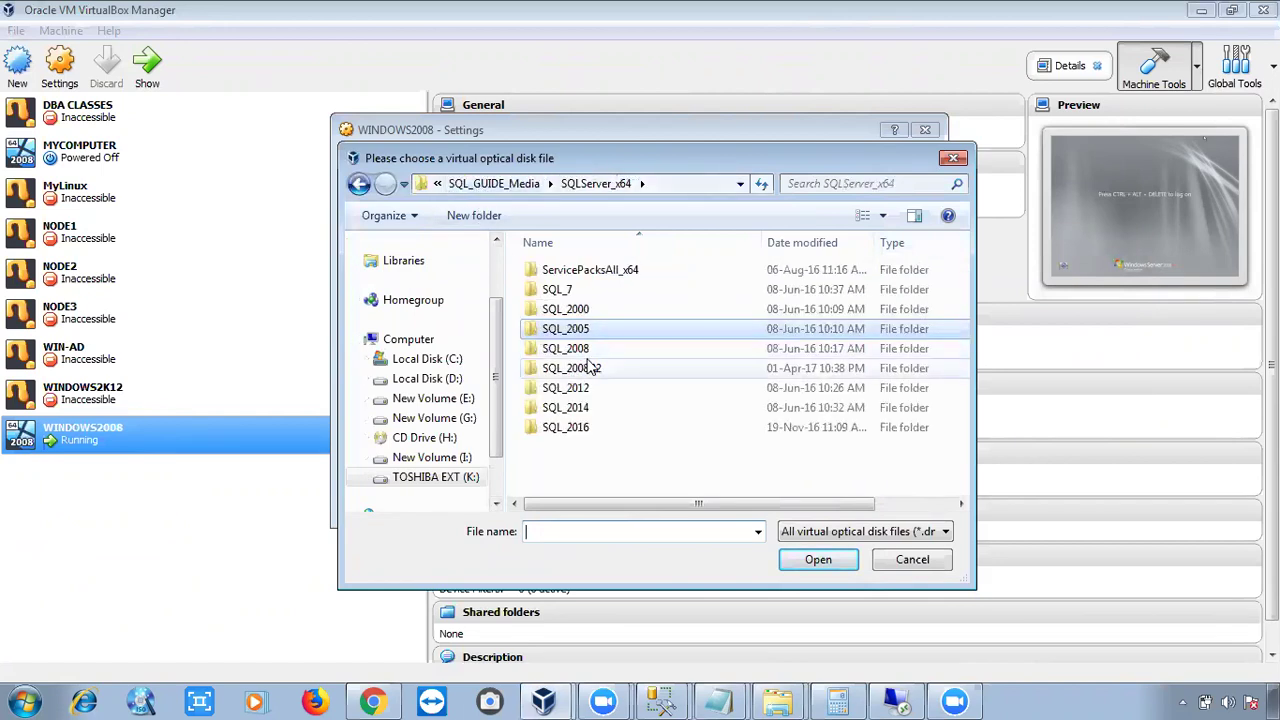
double_click(590, 390)
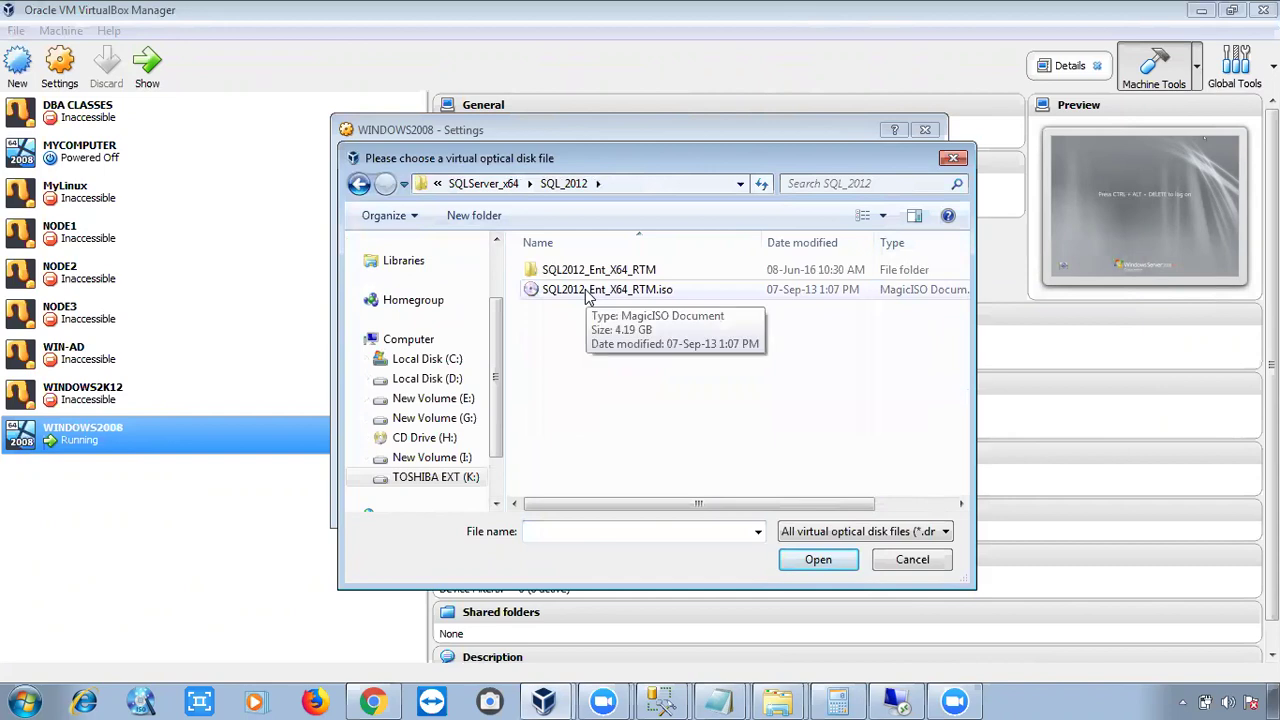
double_click(590, 290)
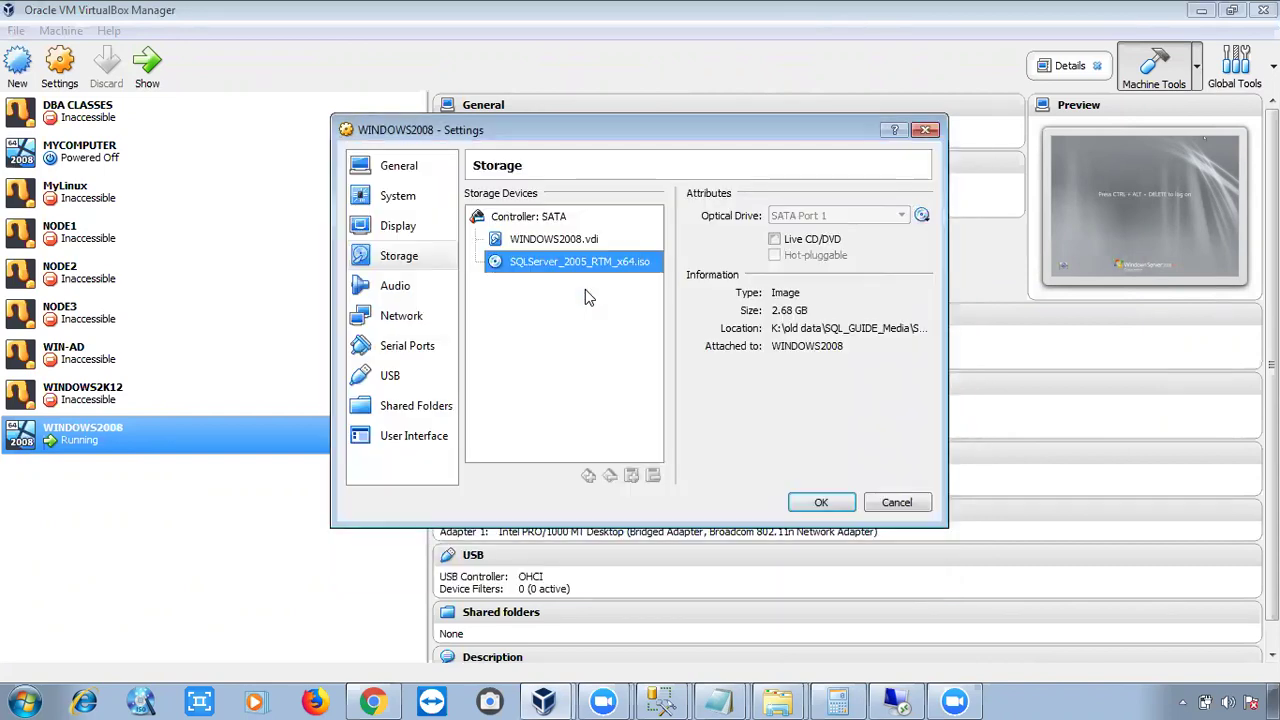
left_click(817, 505)
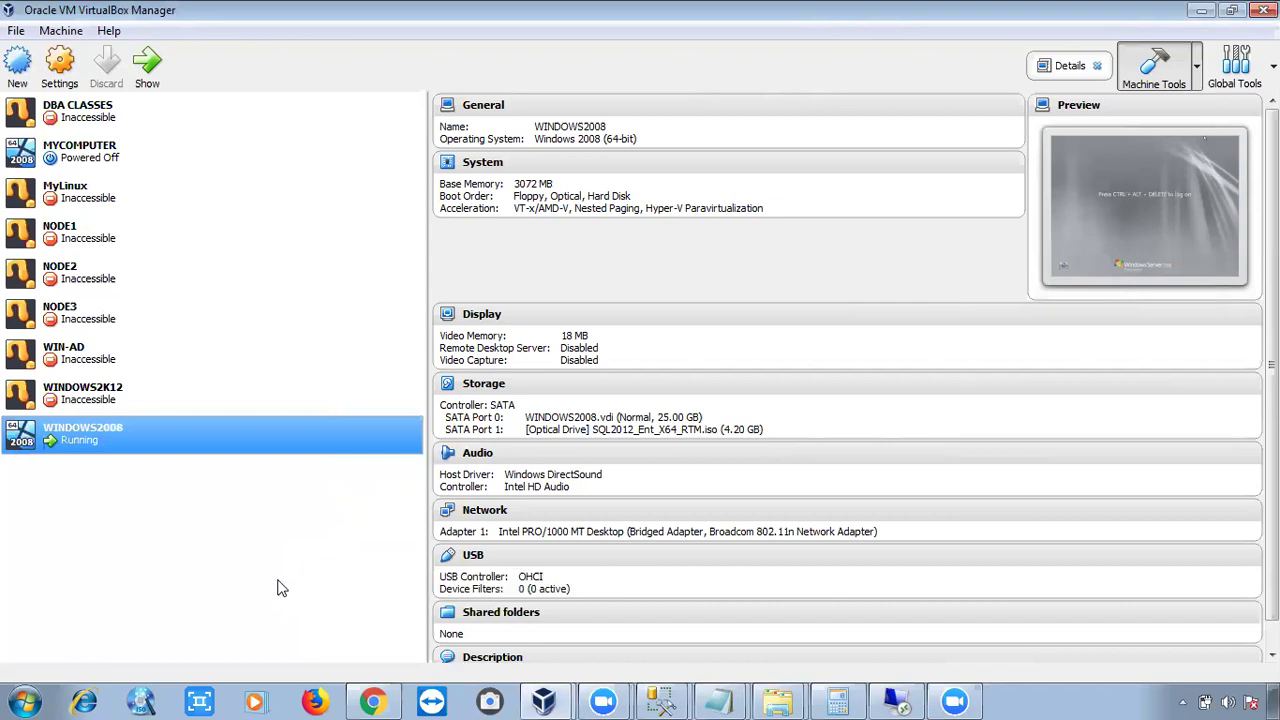
Copy SQLServer2012SP3-KB3072779-x64-ENU.exe from the host computer's Downloads folder
key("super+e")
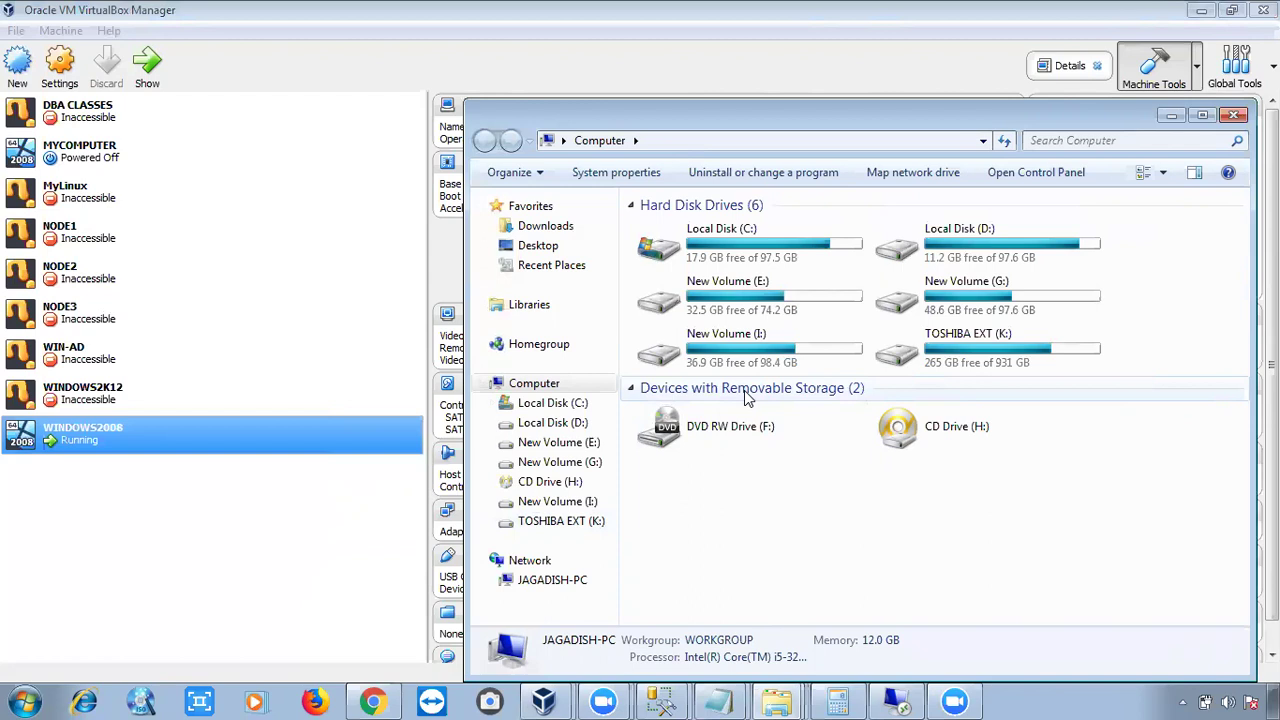
left_click(545, 228)
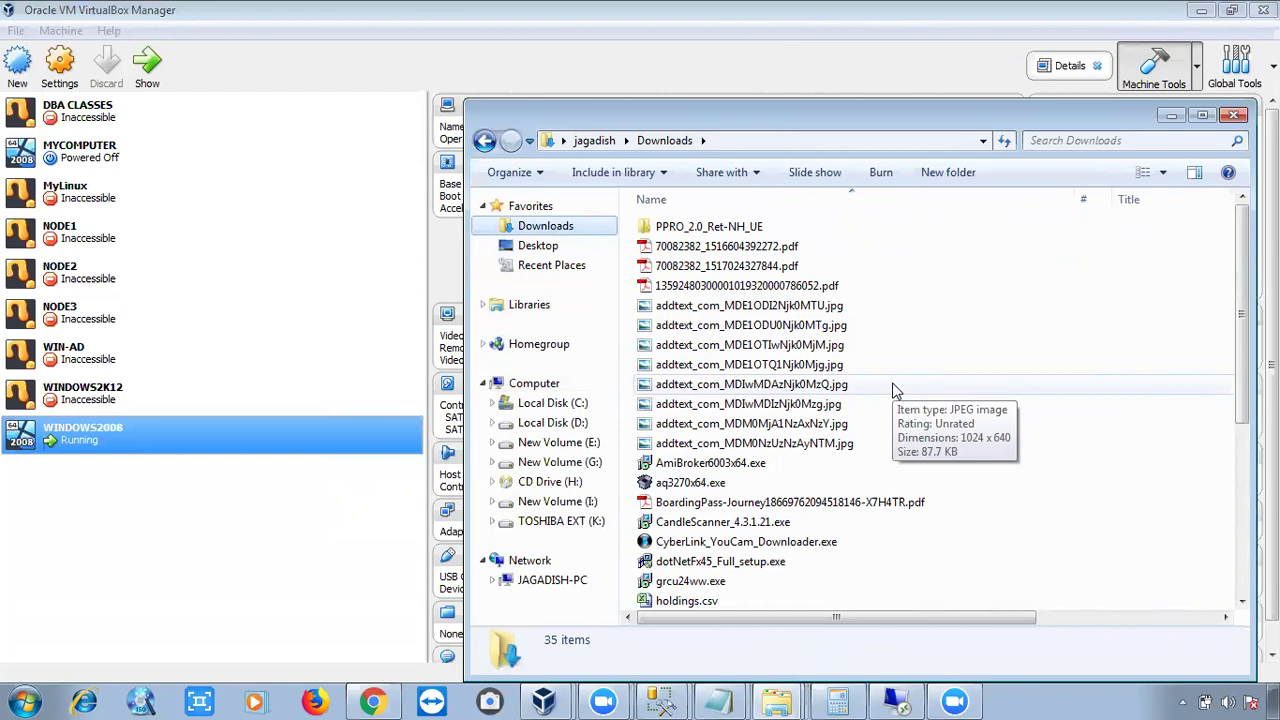
left_click(1205, 118)
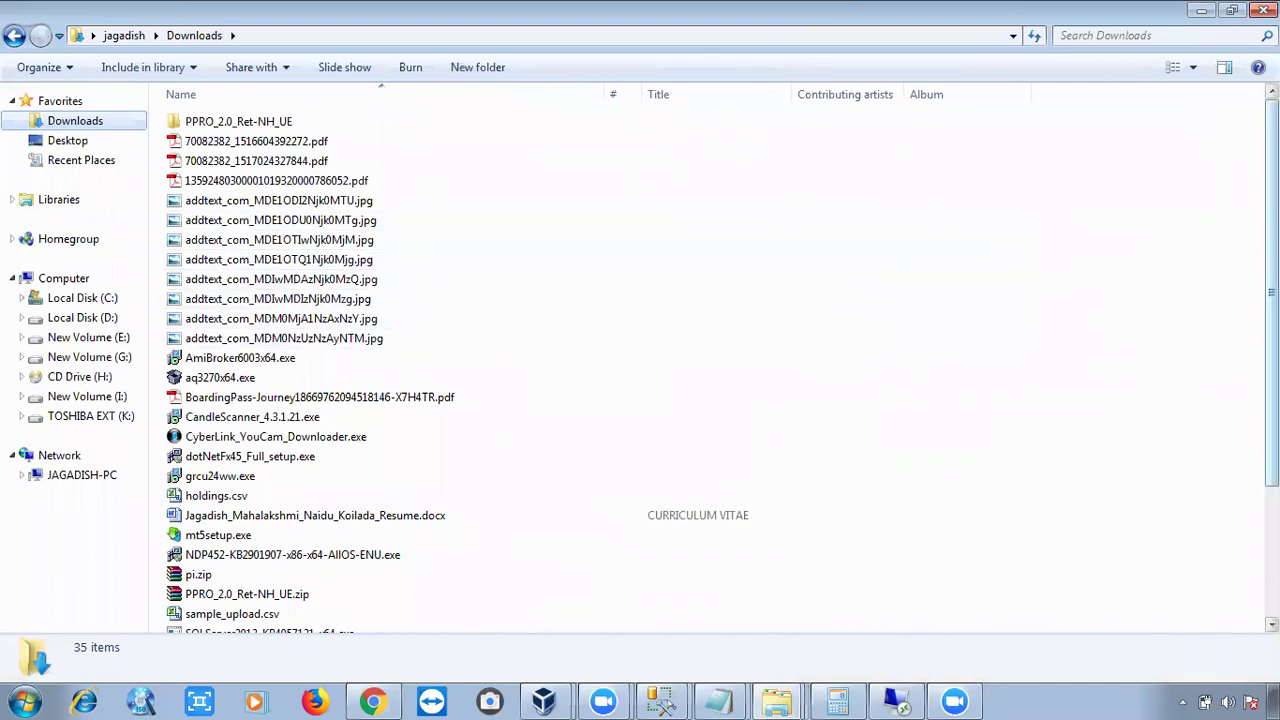
scroll(1271, 300, "down", 3)
scroll(1271, 300, "down", 1)
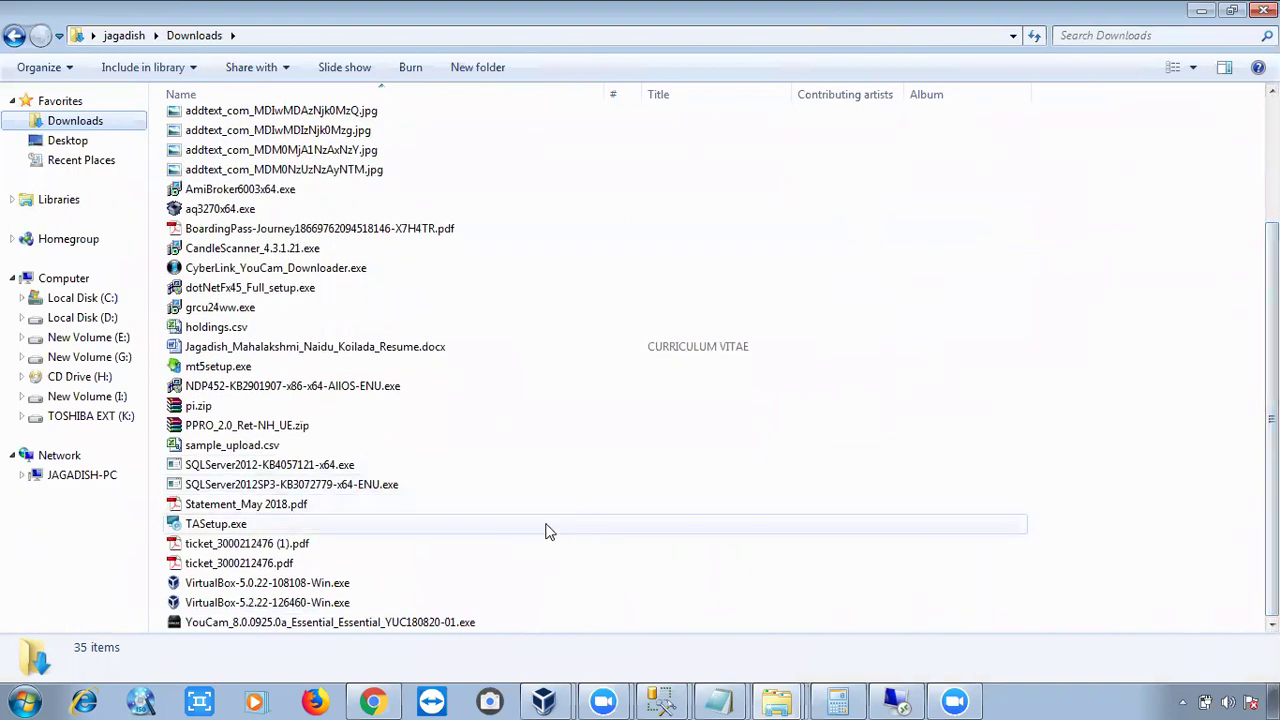
left_click(374, 488)
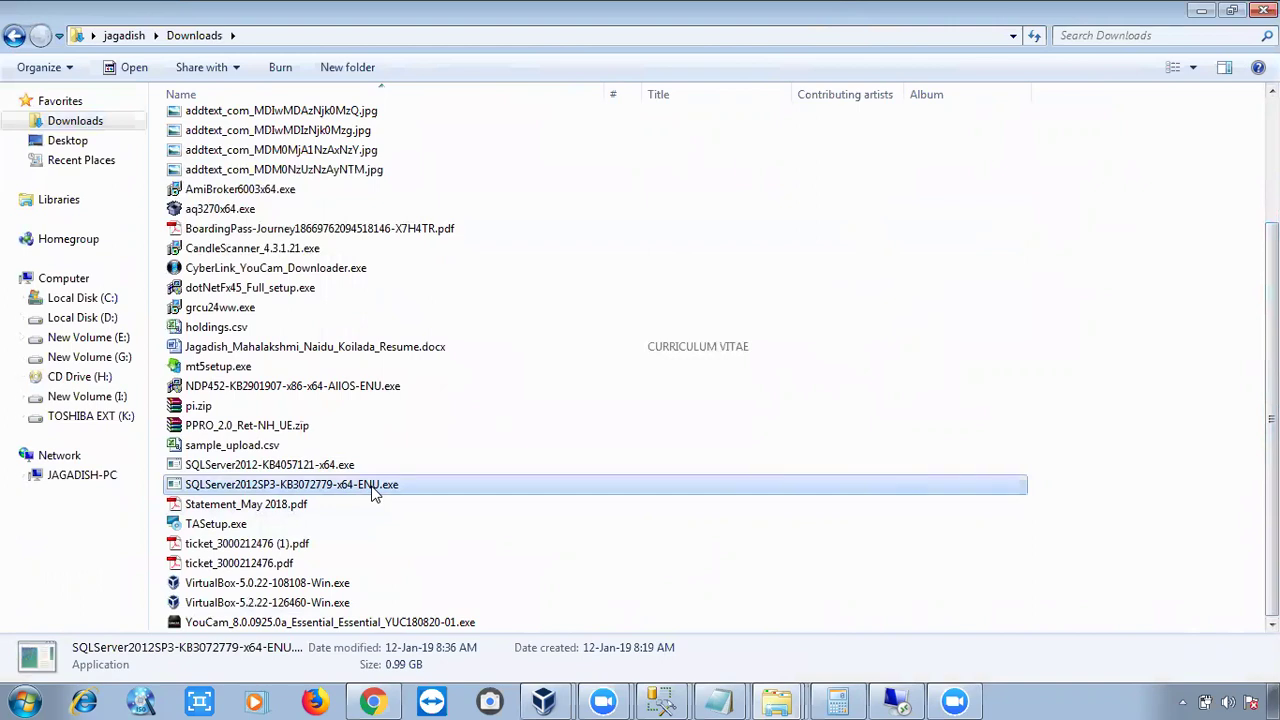
right_click(374, 488)
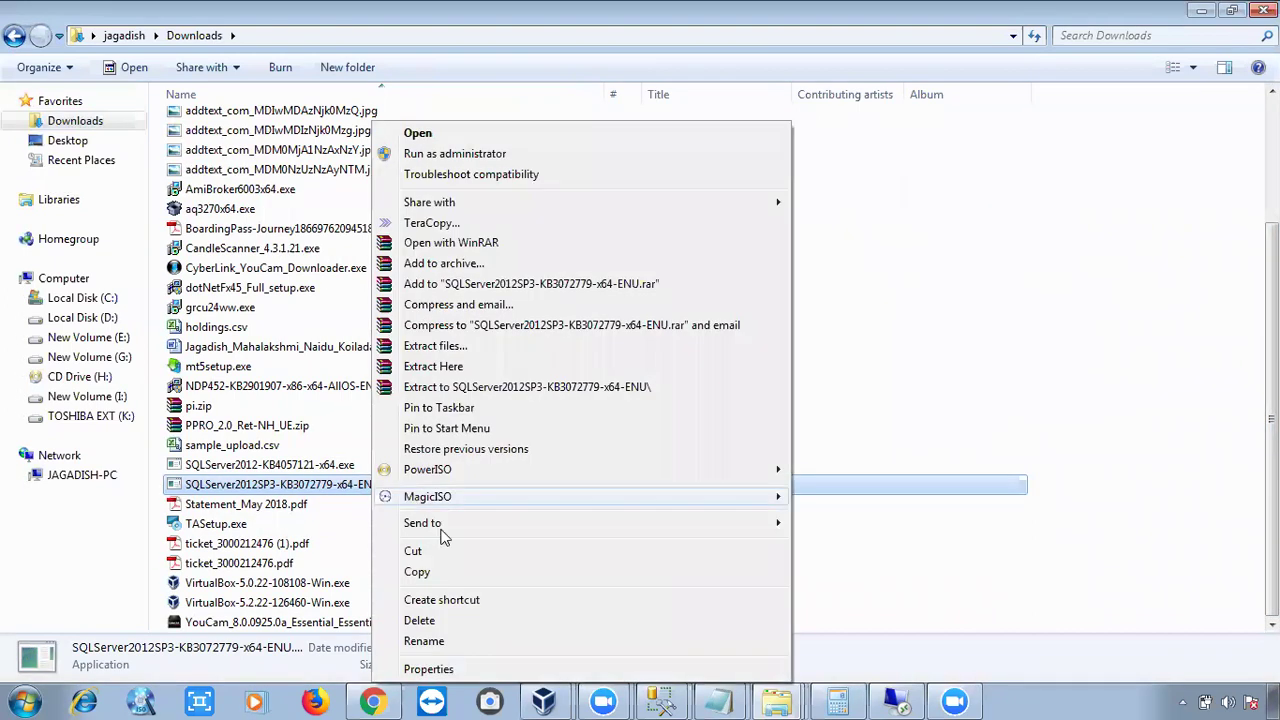
left_click(448, 571)
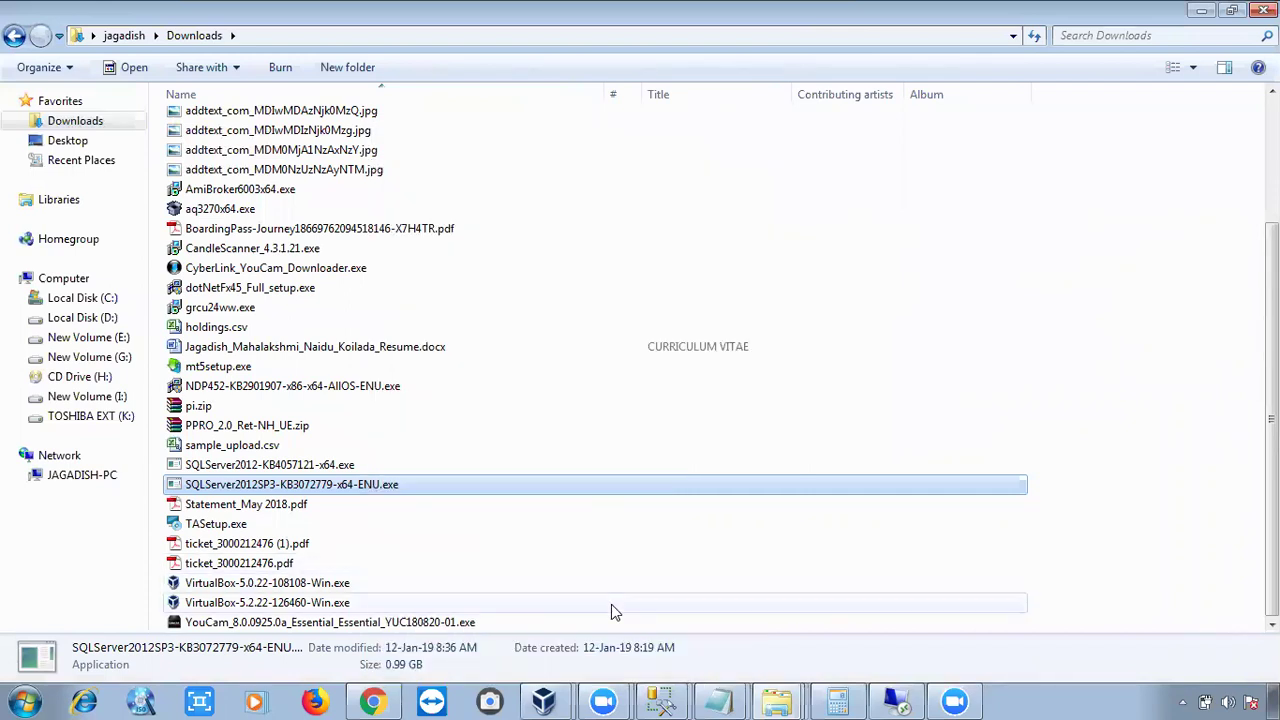
Switch to the remote desktop session and create a folder named SqlSoftWares on Local Disk (C:)
left_click(896, 700)
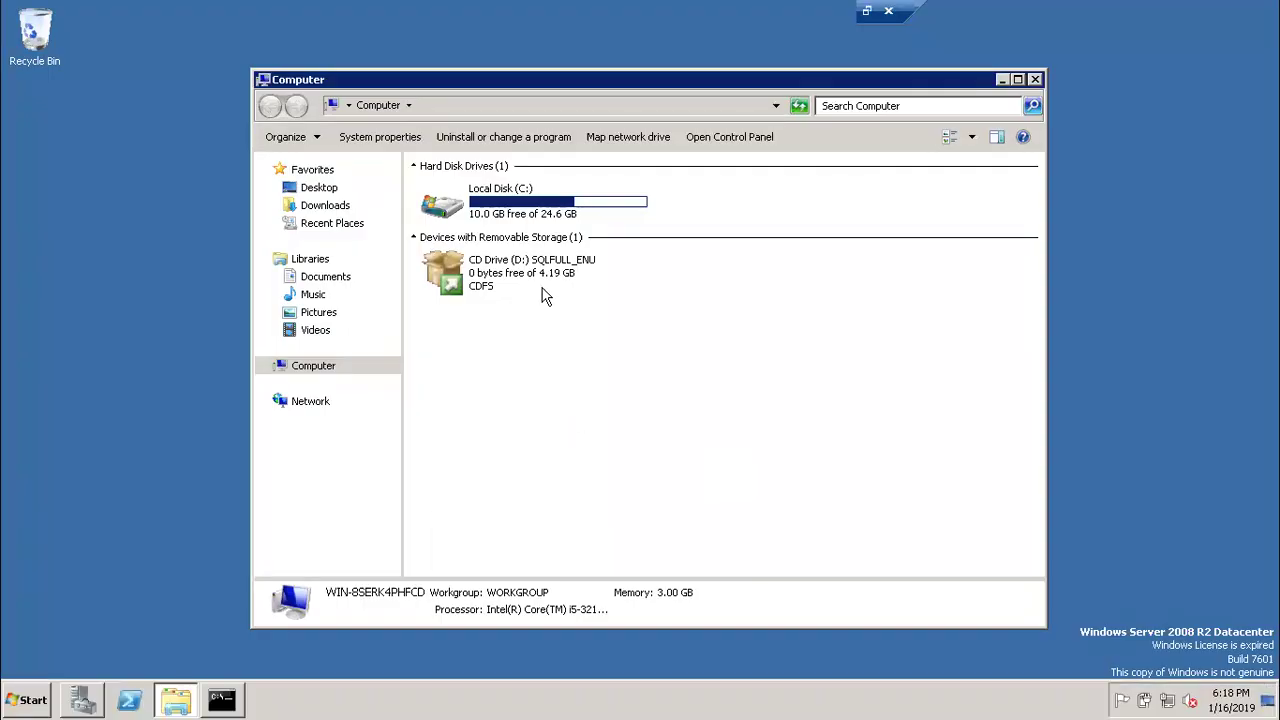
double_click(529, 206)
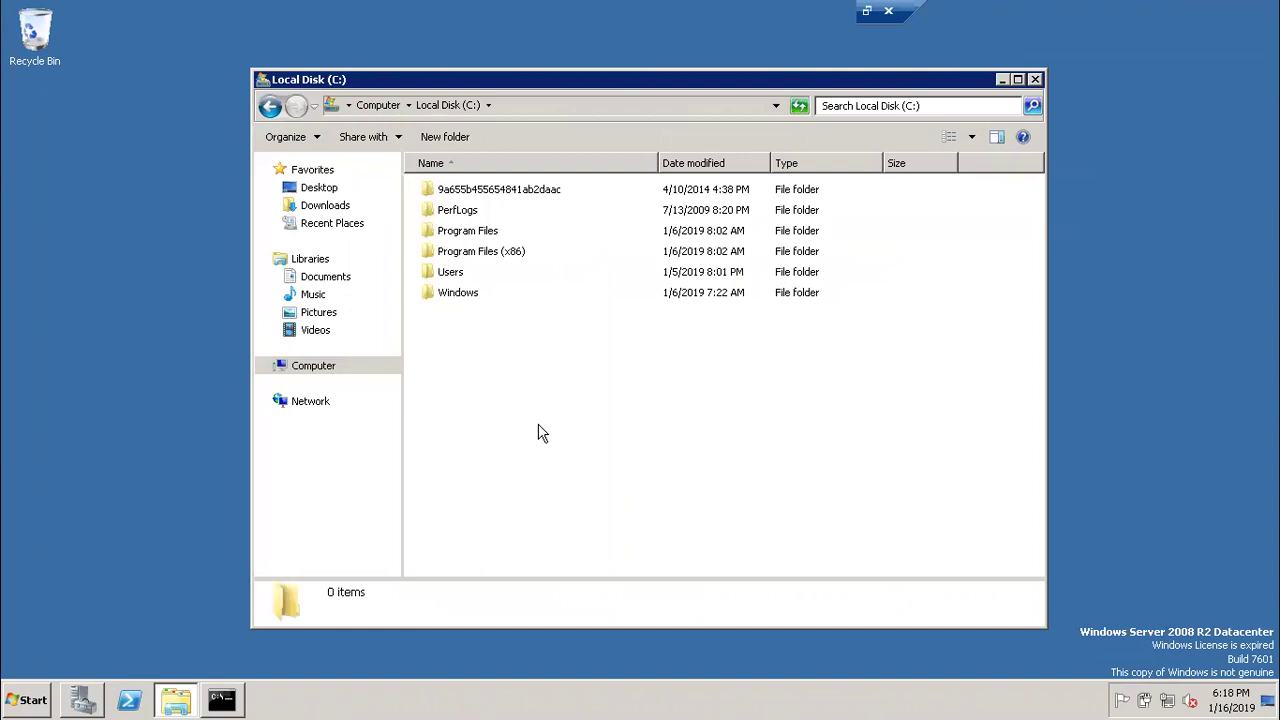
key("ctrl+shift+n")
type("sqlS")
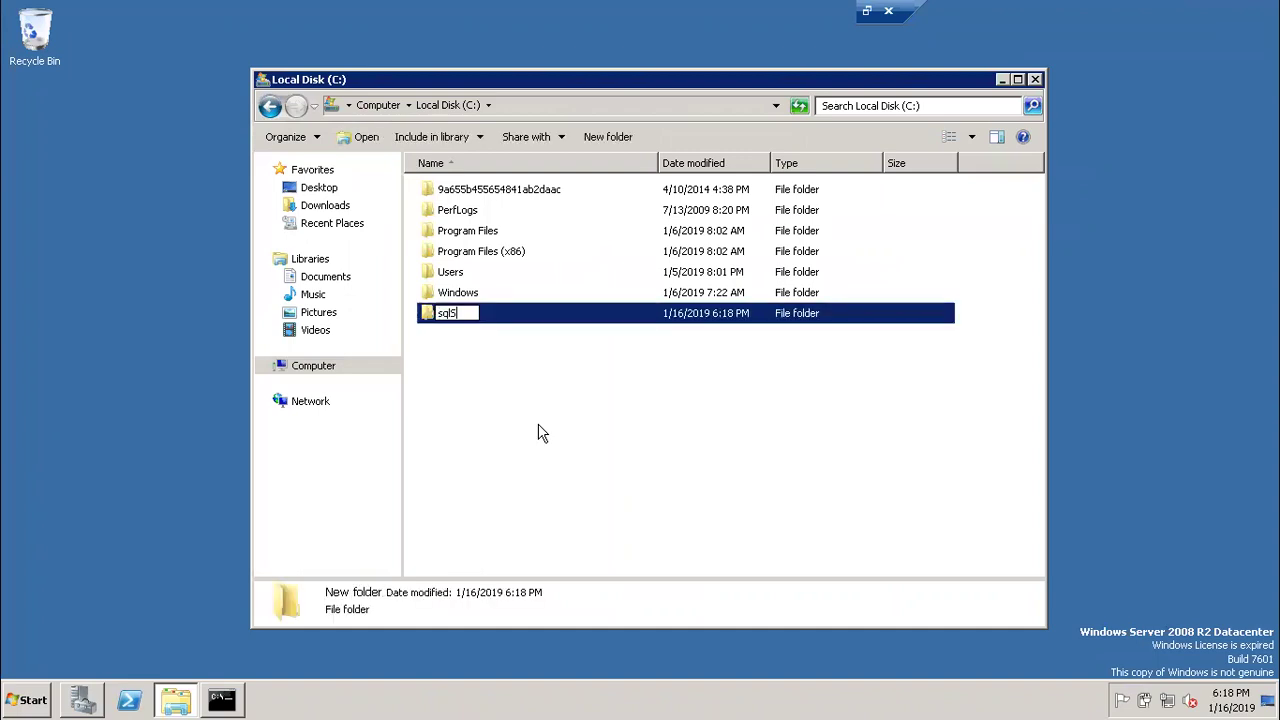
type("oftWares")
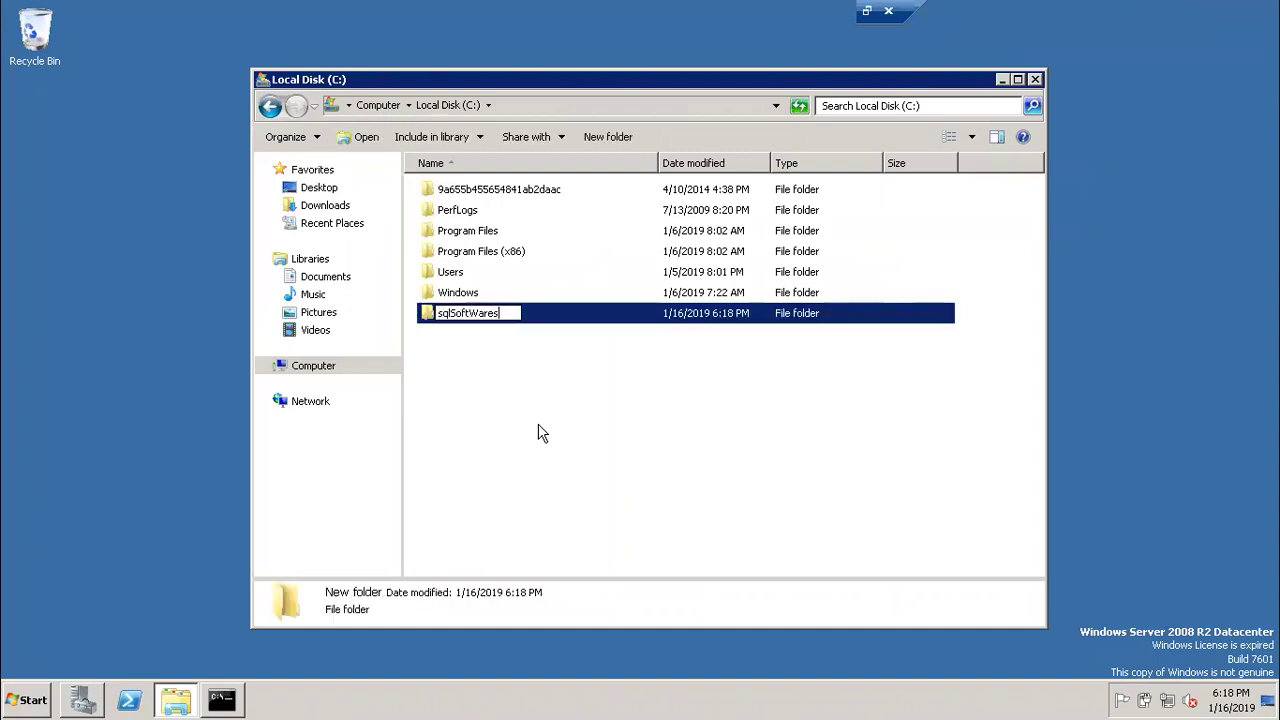
key("Left")
key("Left")
key("Left")
key("Left")
key("BackSpace")
key("BackSpace")
type("SQ")
left_click(556, 389)
Paste the copied service pack installer into the SqlSoftWares folder
double_click(491, 313)
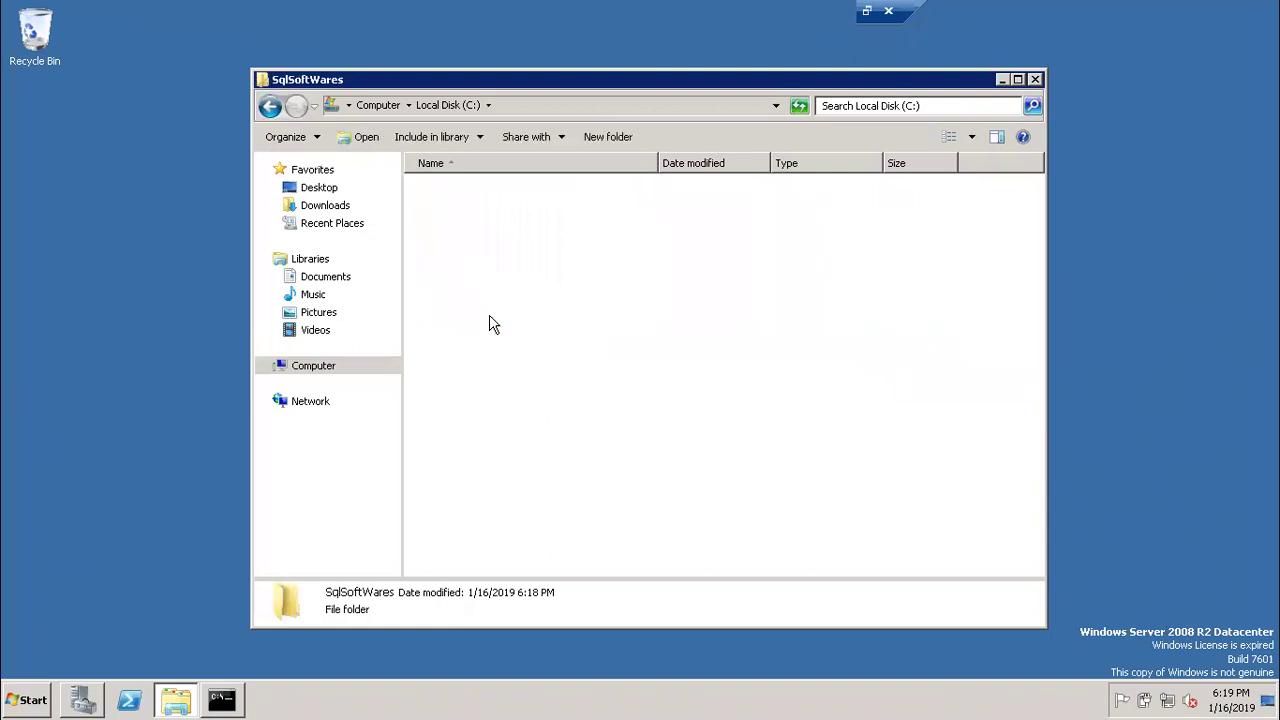
right_click(481, 269)
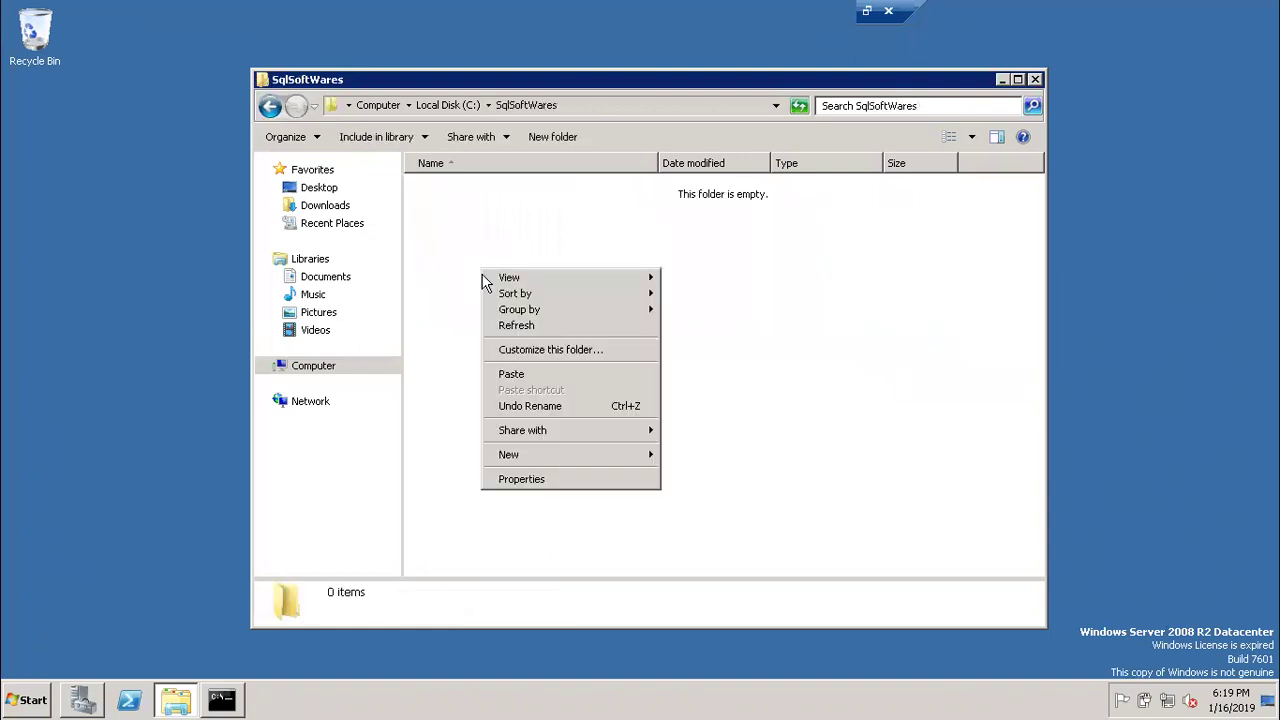
left_click(523, 375)
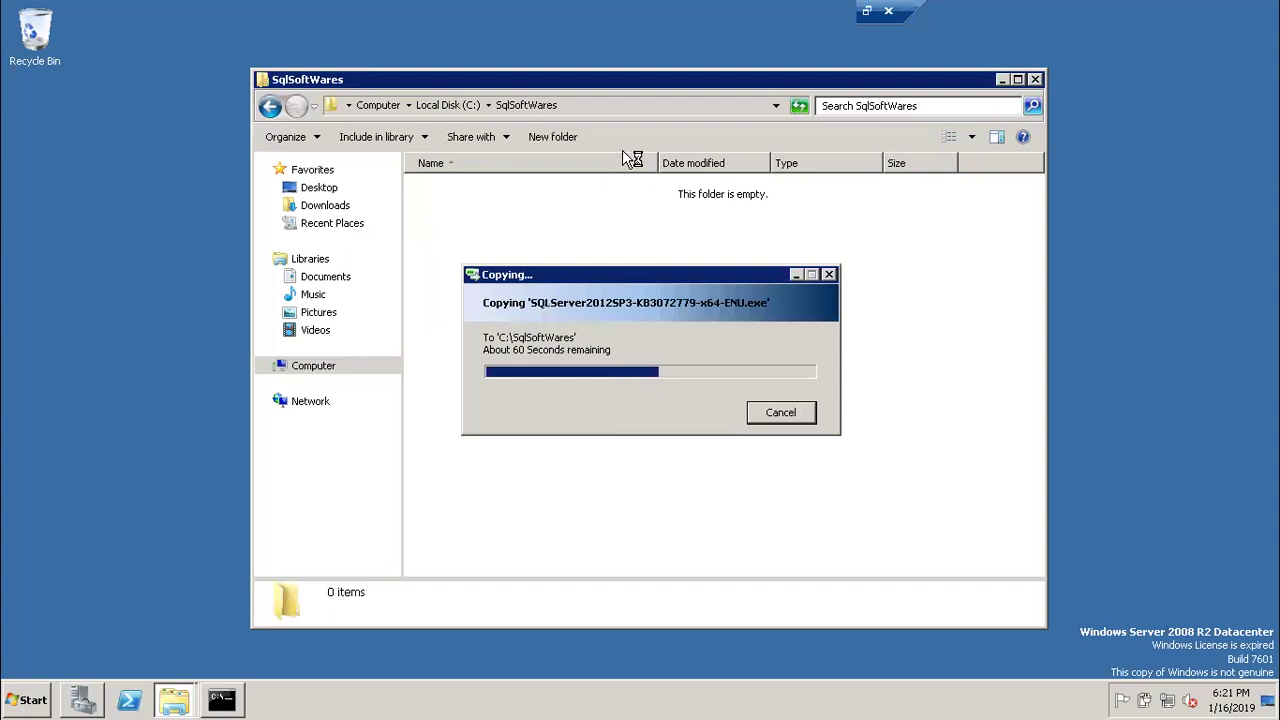
Switch back to the host, start a new Notepad document and enter the heading "Slip Stream Installation"
key("alt+Tab")
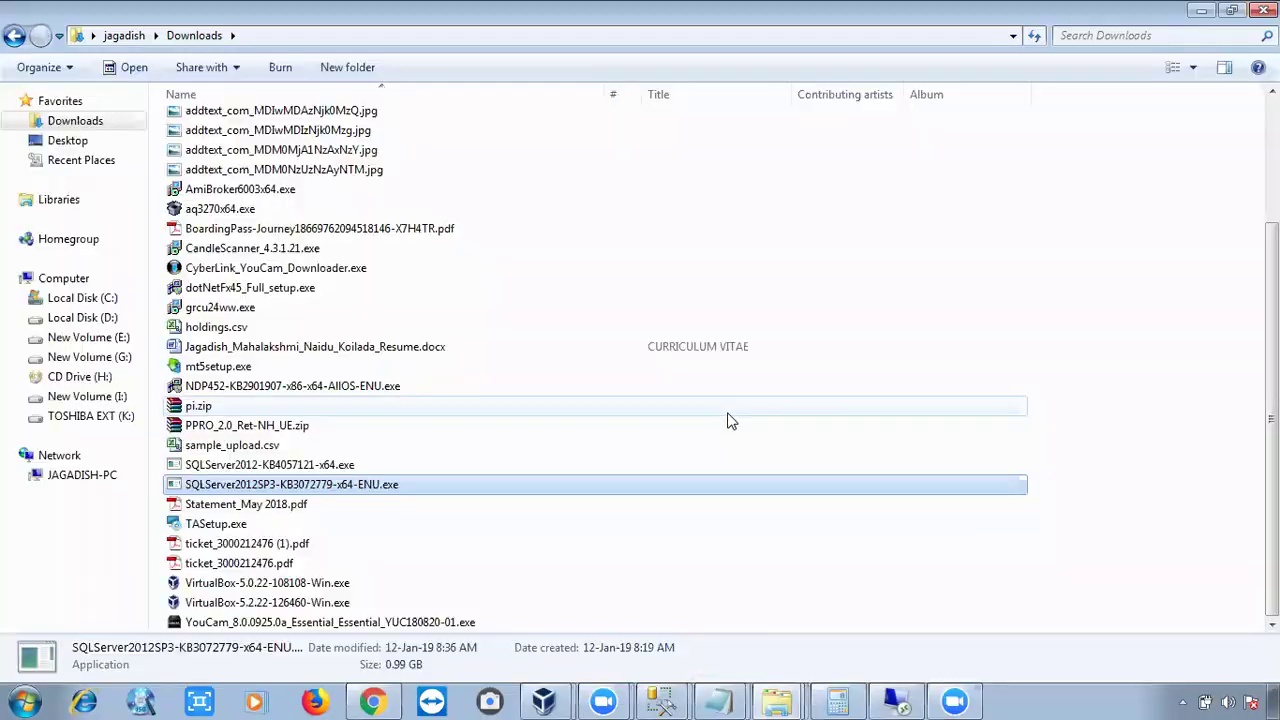
key("super+r")
type("no")
key("Down")
key("Return")
type("Slip Stream I")
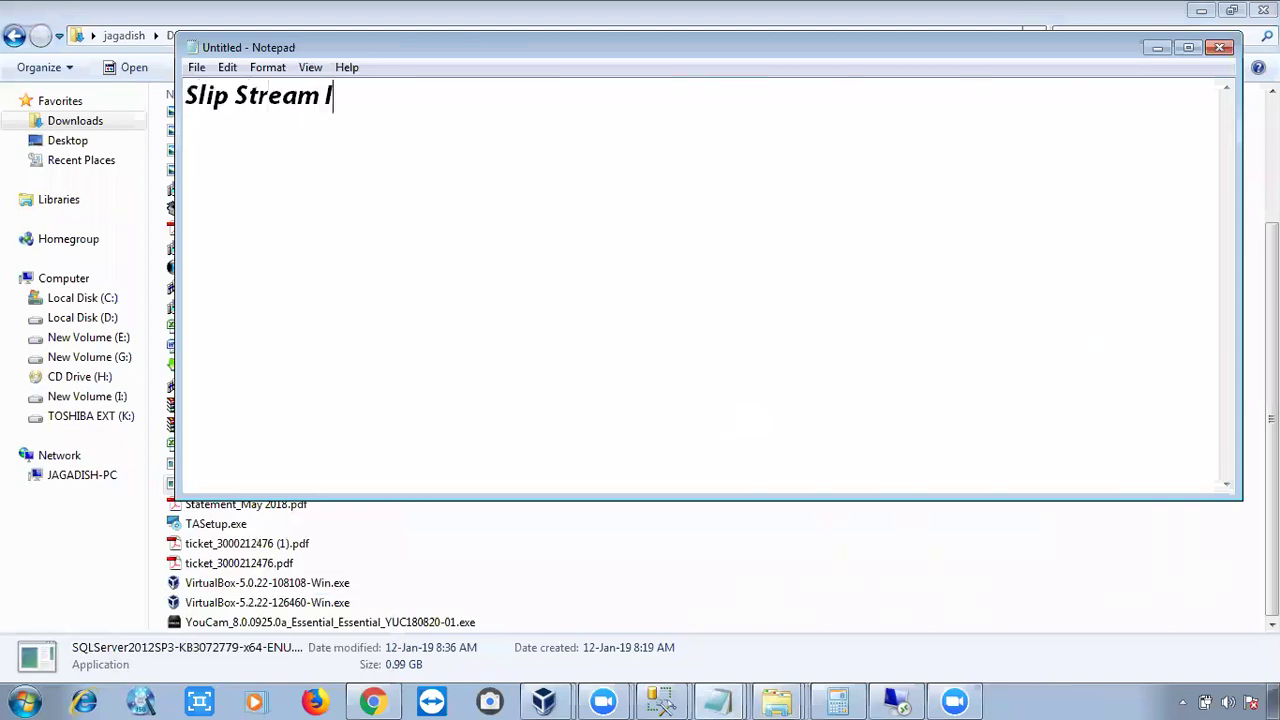
type("nstallation")
key("Return")
Below the heading, write "Which is used to install sql server RTM with latest service pack at a time"
type("Which is u")
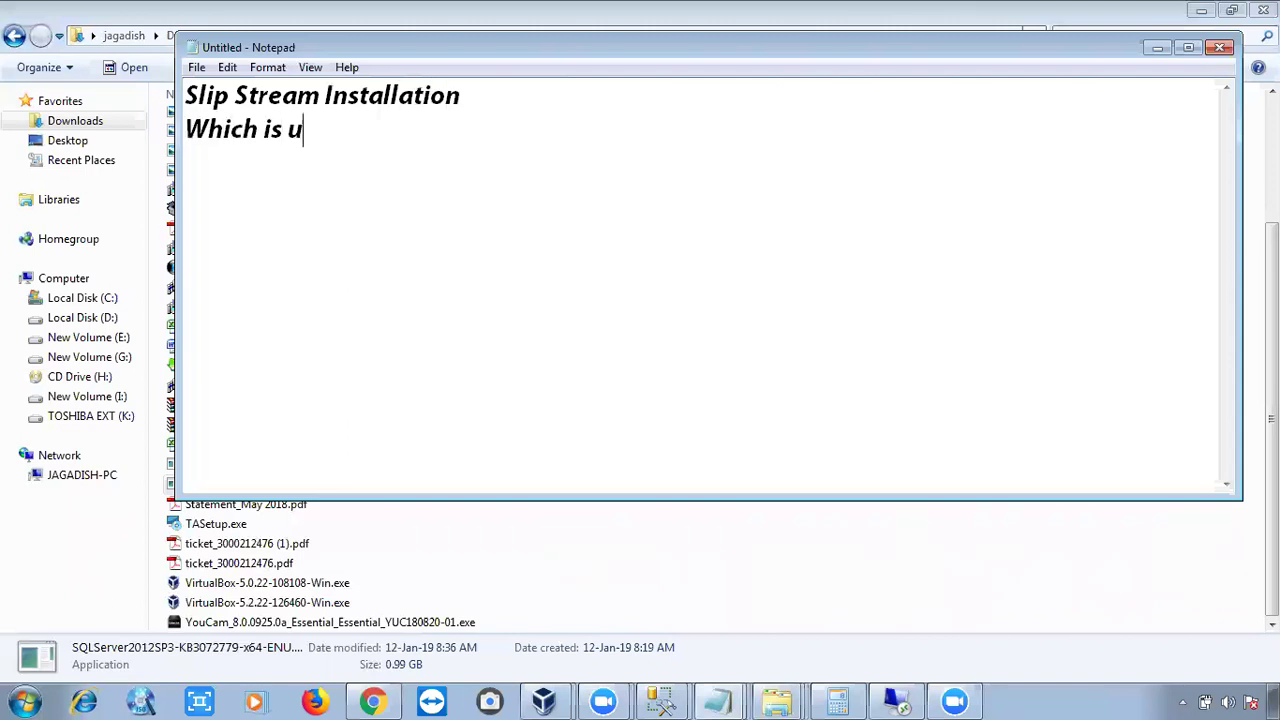
type("sed to insatall")
key("BackSpace")
key("BackSpace")
key("BackSpace")
key("BackSpace")
key("BackSpace")
type("t")
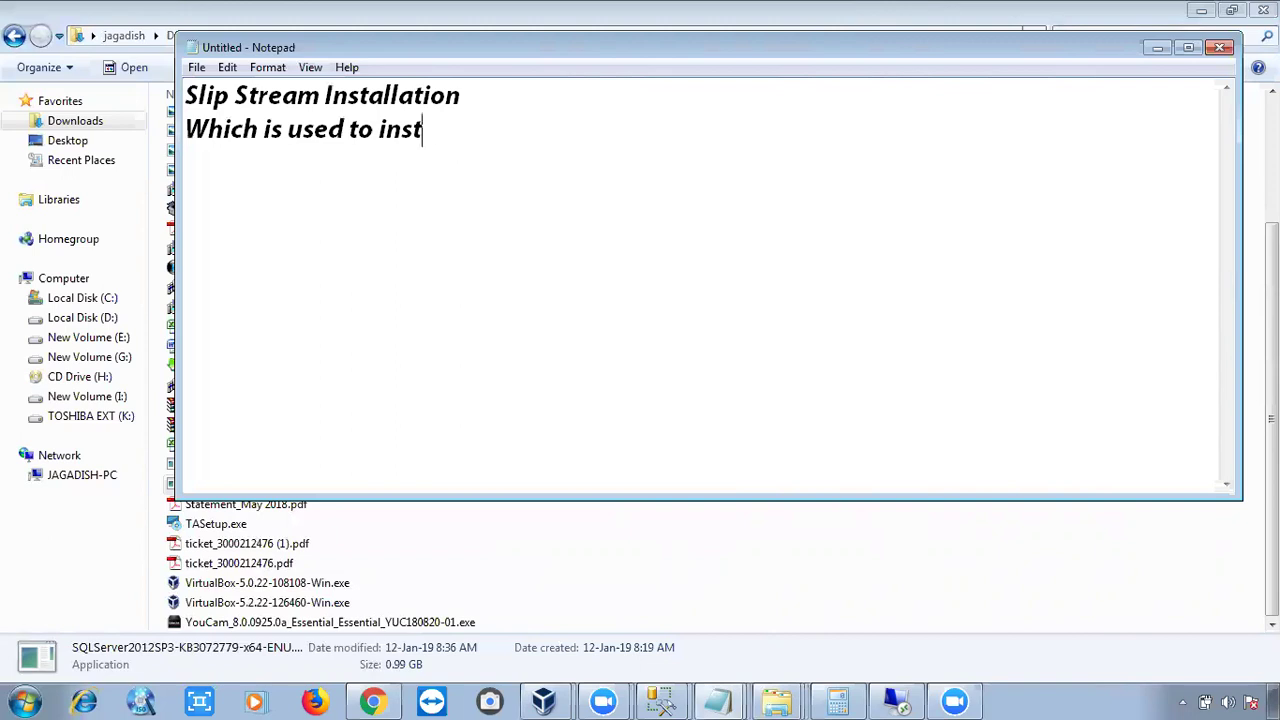
type("all sql server RTM with S")
type("er")
key("BackSpace")
key("BackSpace")
key("BackSpace")
type("latest service at a")
key("BackSpace")
key("BackSpace")
key("BackSpace")
key("BackSpace")
type("p")
key("BackSpace")
type("pac")
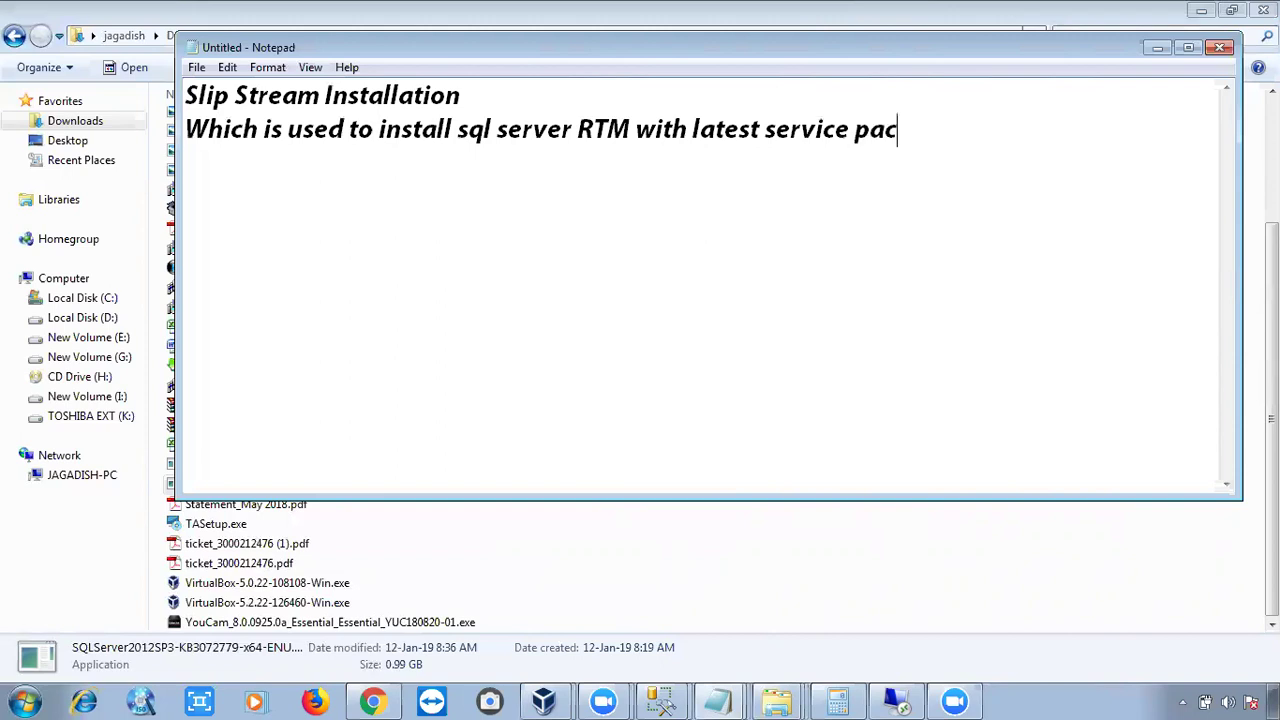
type("k at a time")
key("Return")
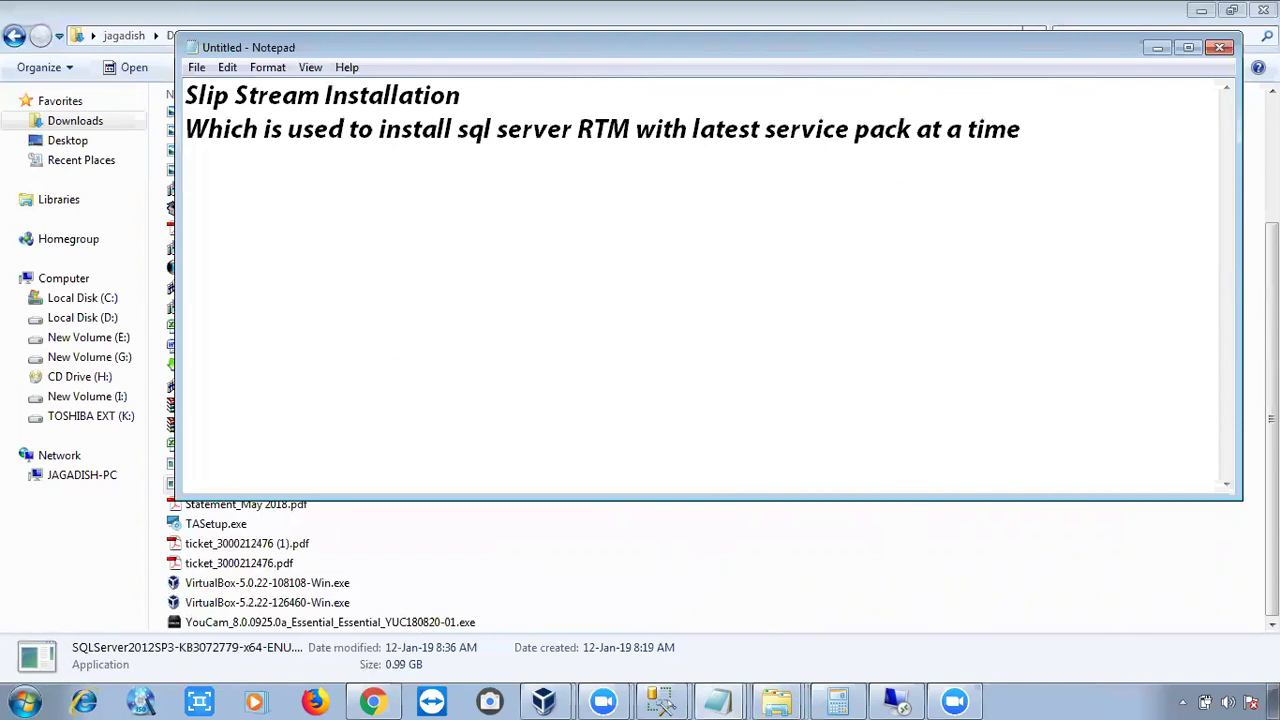
Add the line "Update enabled=True" below the slipstream description in the note
type("Update ")
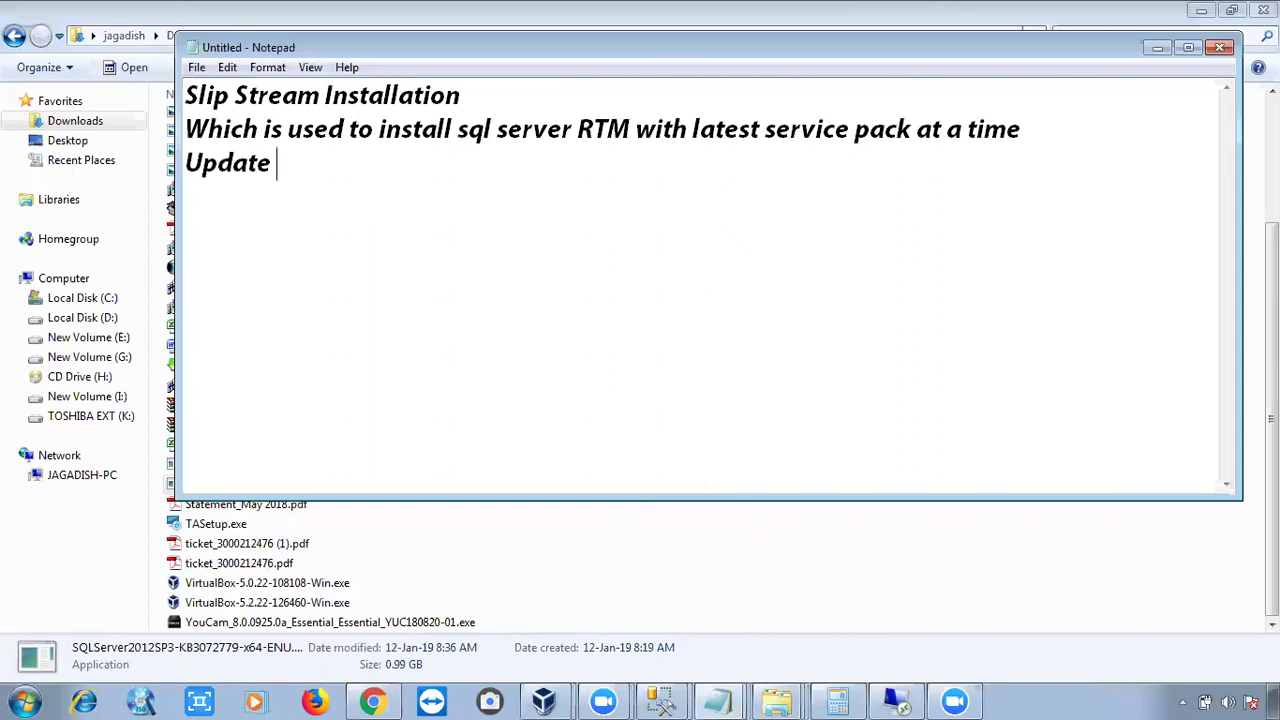
type("enabled=")
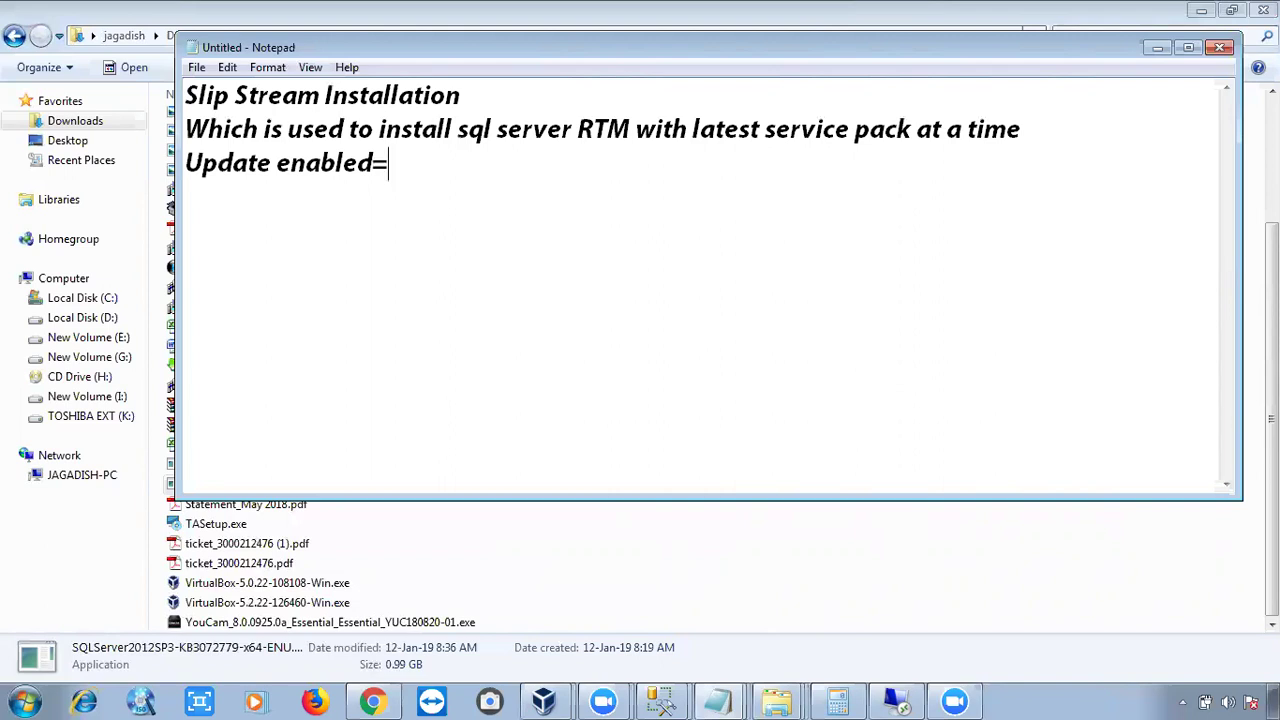
type("True")
key("Return")
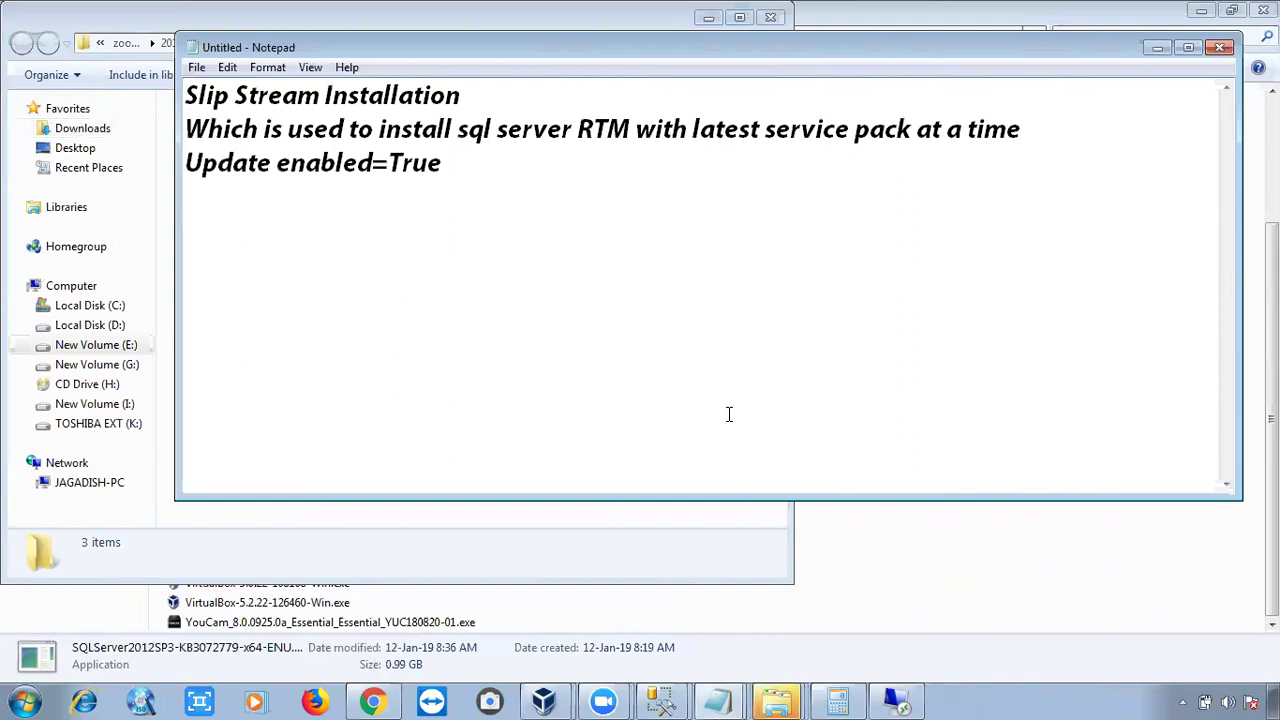
Write "UpdateSource=Path of the serivce pack" on the next line of the note
type("UpdateS")
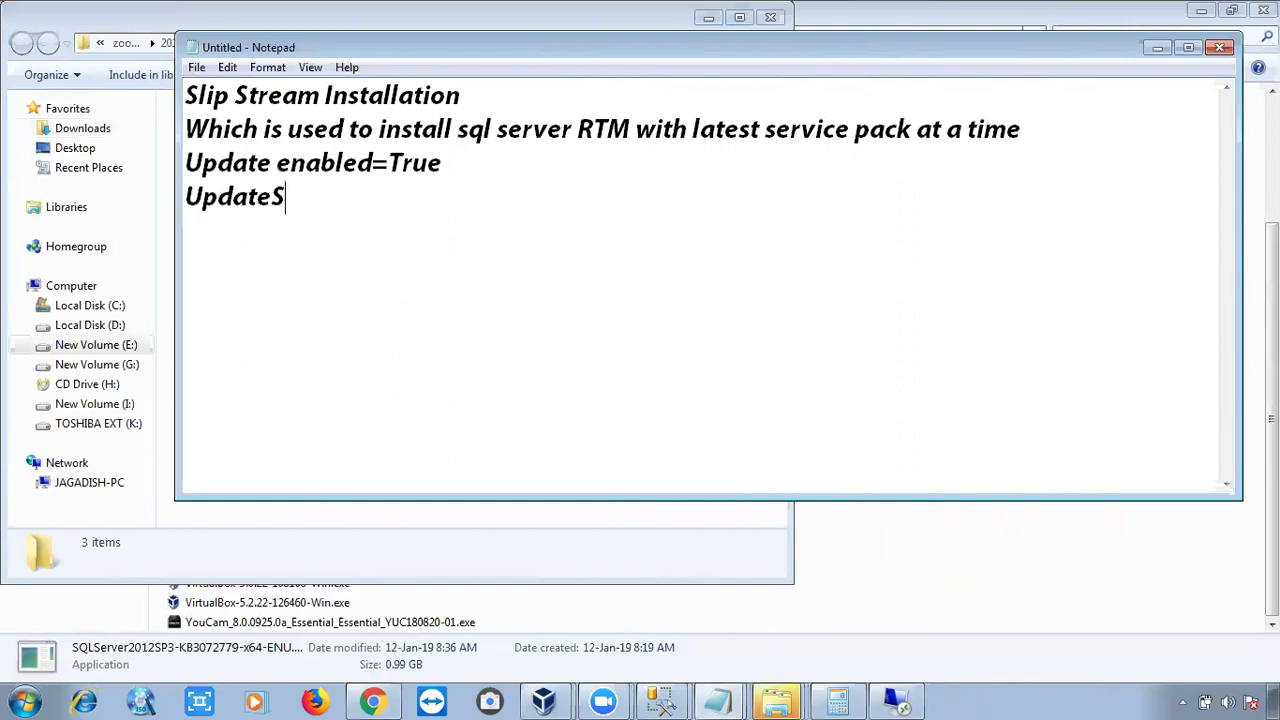
type("ource=C")
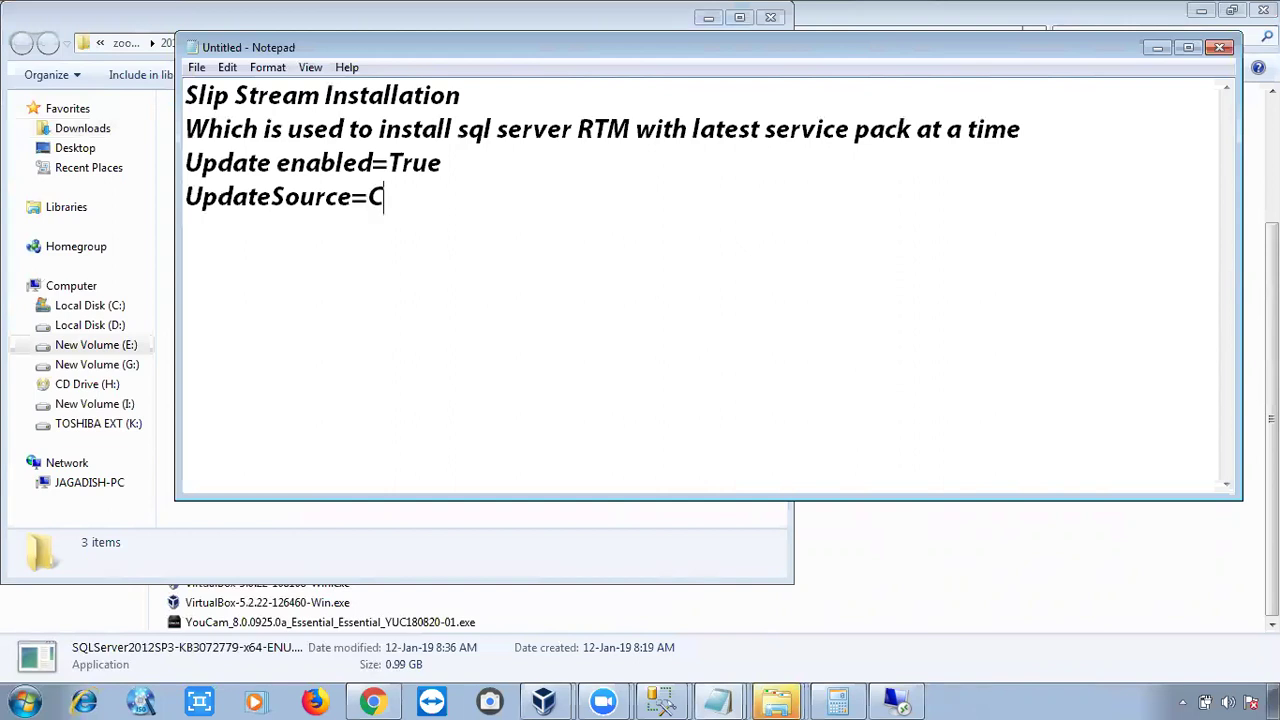
type("opyof the")
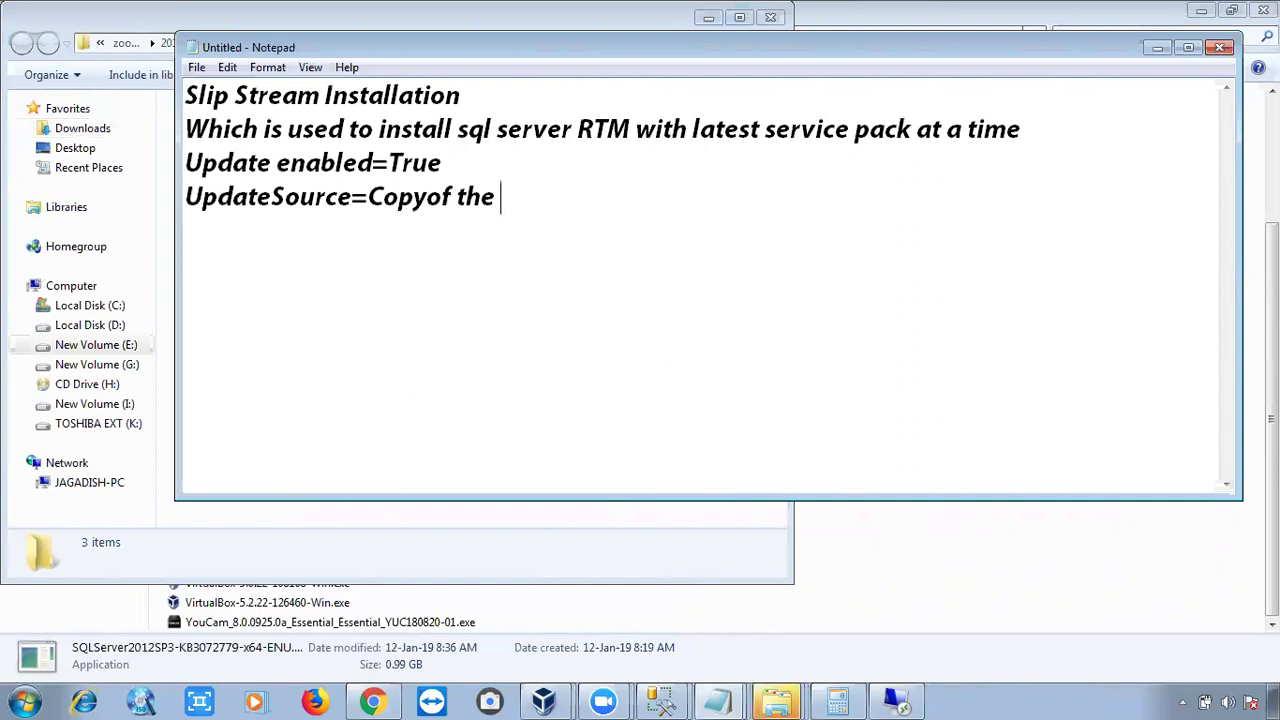
key("BackSpace")
key("BackSpace")
key("BackSpace")
key("BackSpace")
key("BackSpace")
key("BackSpace")
key("BackSpace")
key("BackSpace")
key("BackSpace")
key("BackSpace")
key("BackSpace")
type("Patch")
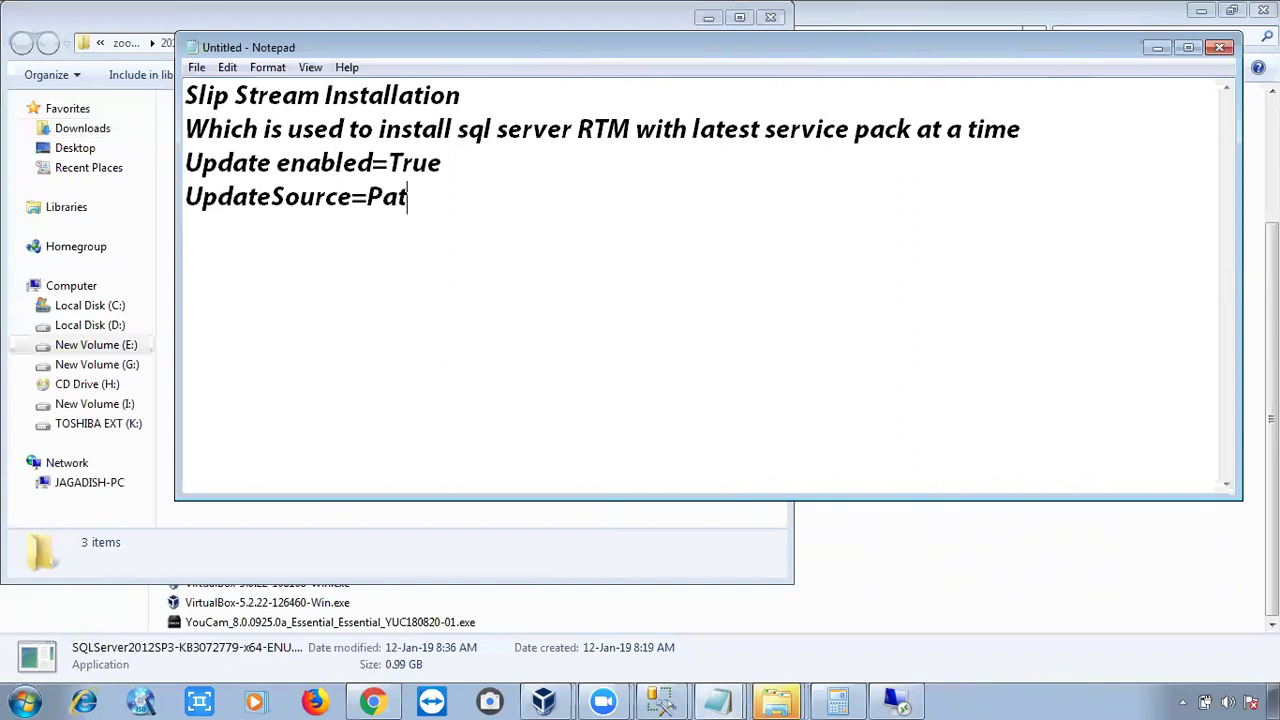
key("BackSpace")
key("BackSpace")
type("h of the serivc")
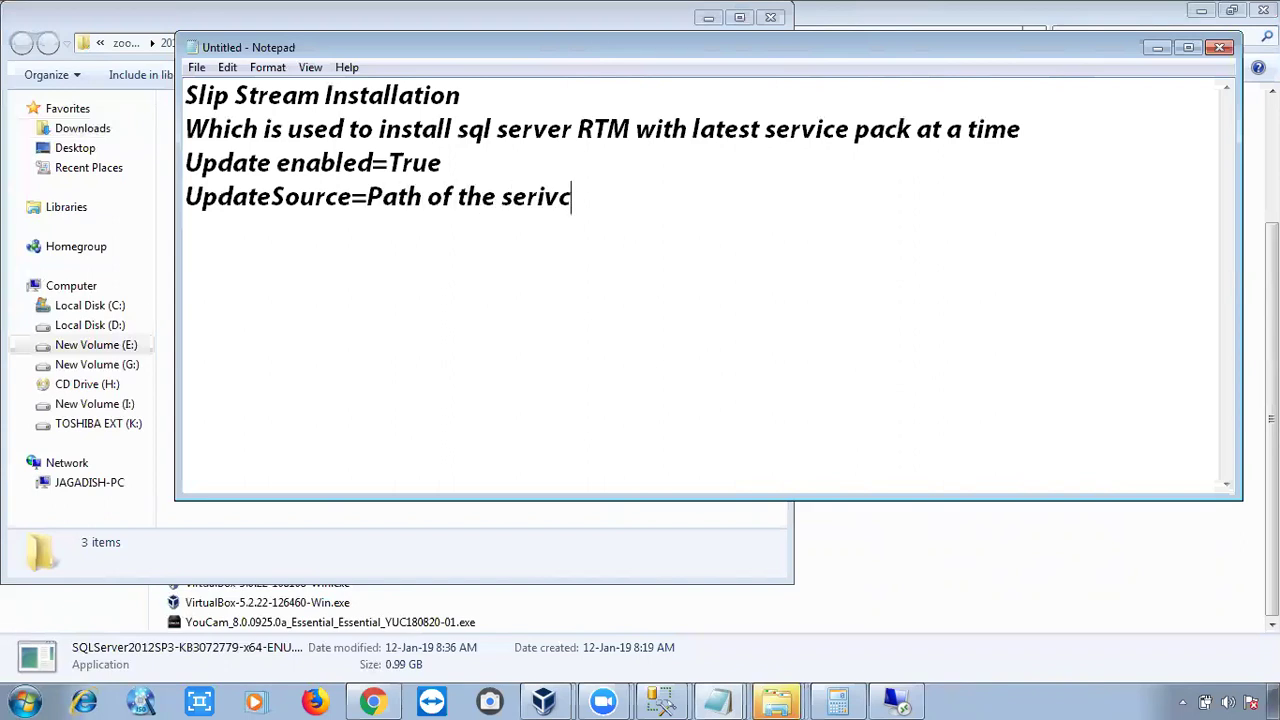
type("e pack")
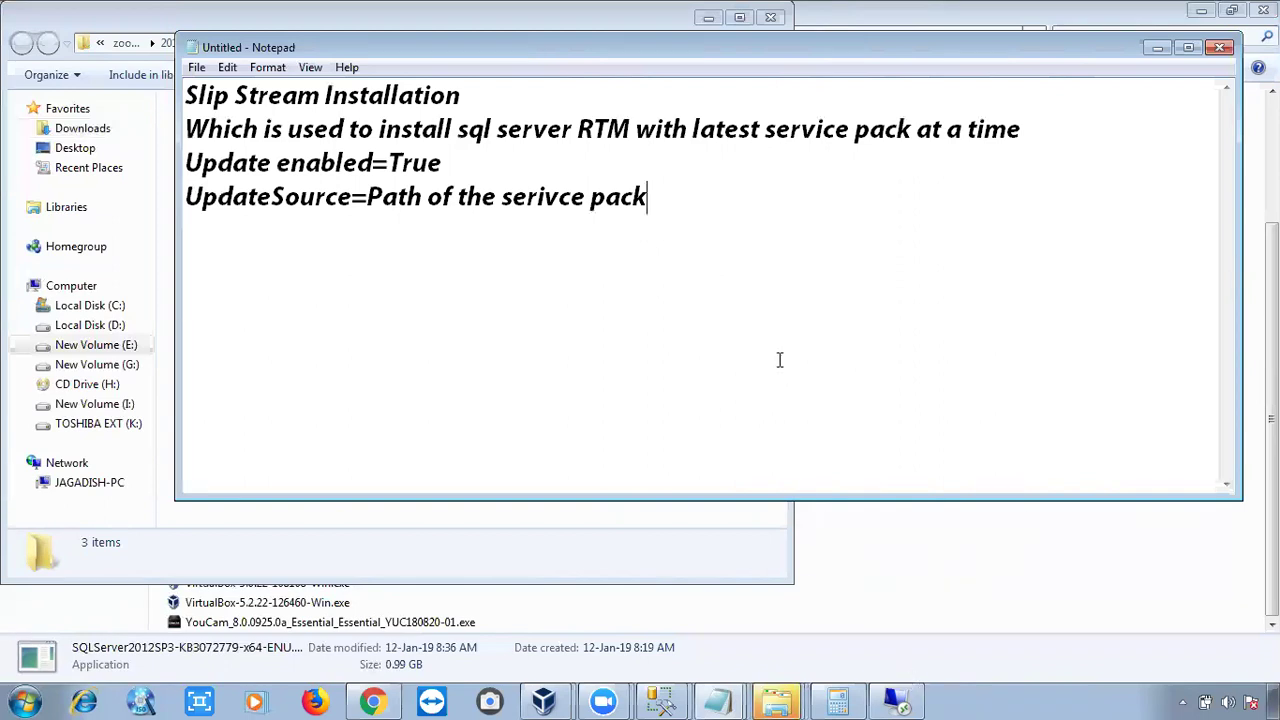
Leave a blank line in the note and add the subheading "2 types of slip Stream"
key("Return")
key("Return")
type("2 types ")
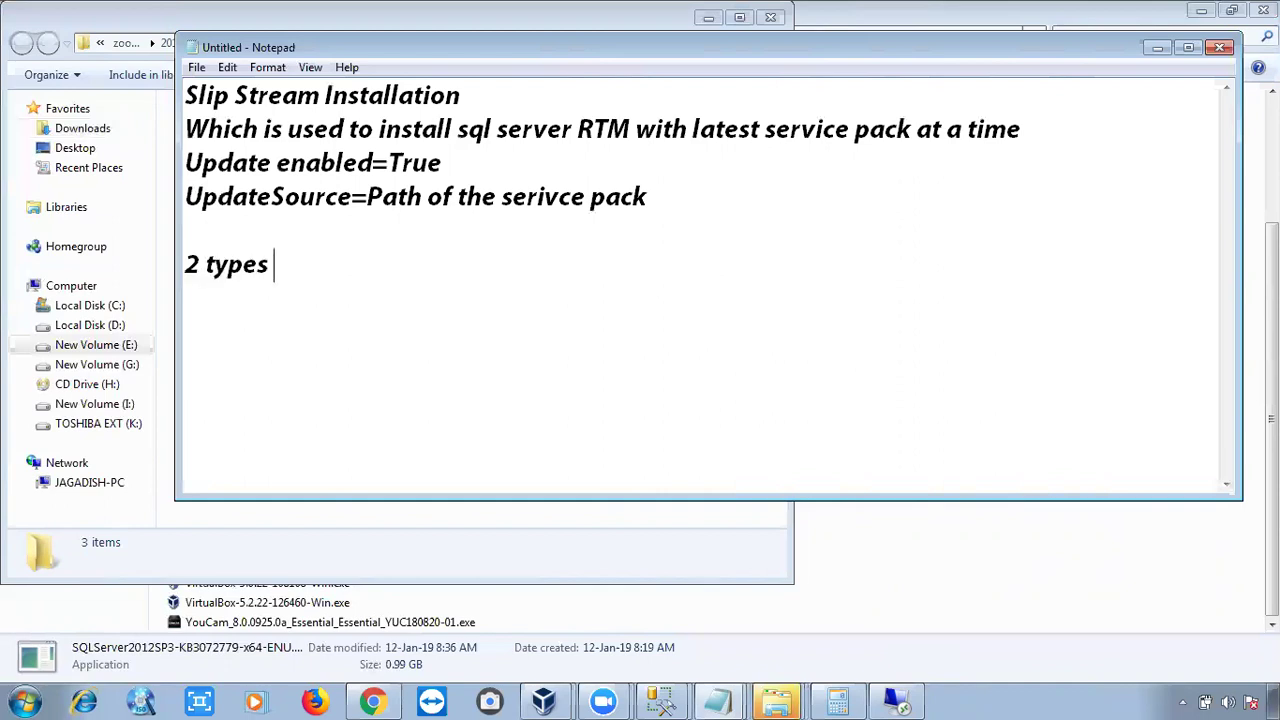
type("of slip ")
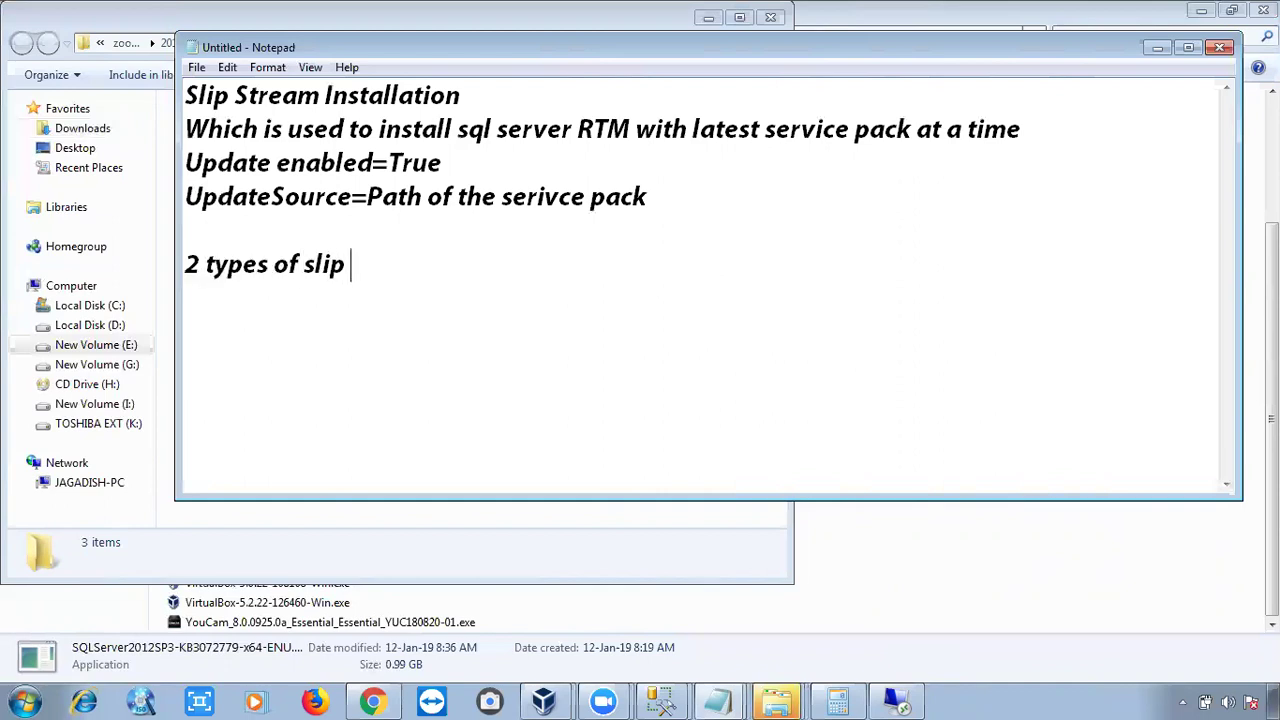
type("Stream")
key("Return")
List "SImple Slipstream" and "Advanced Slip Stream" on separate lines below the subheading, highlighting each entry
type("Slmp")
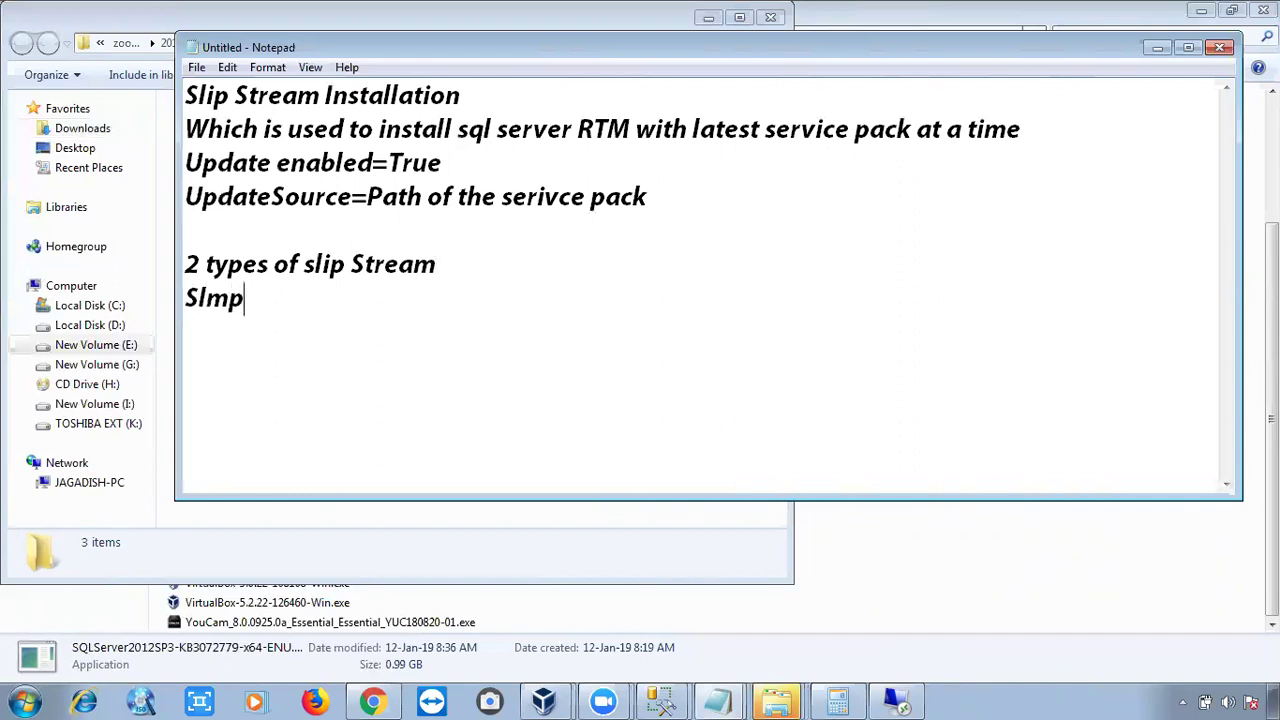
type("le Slip")
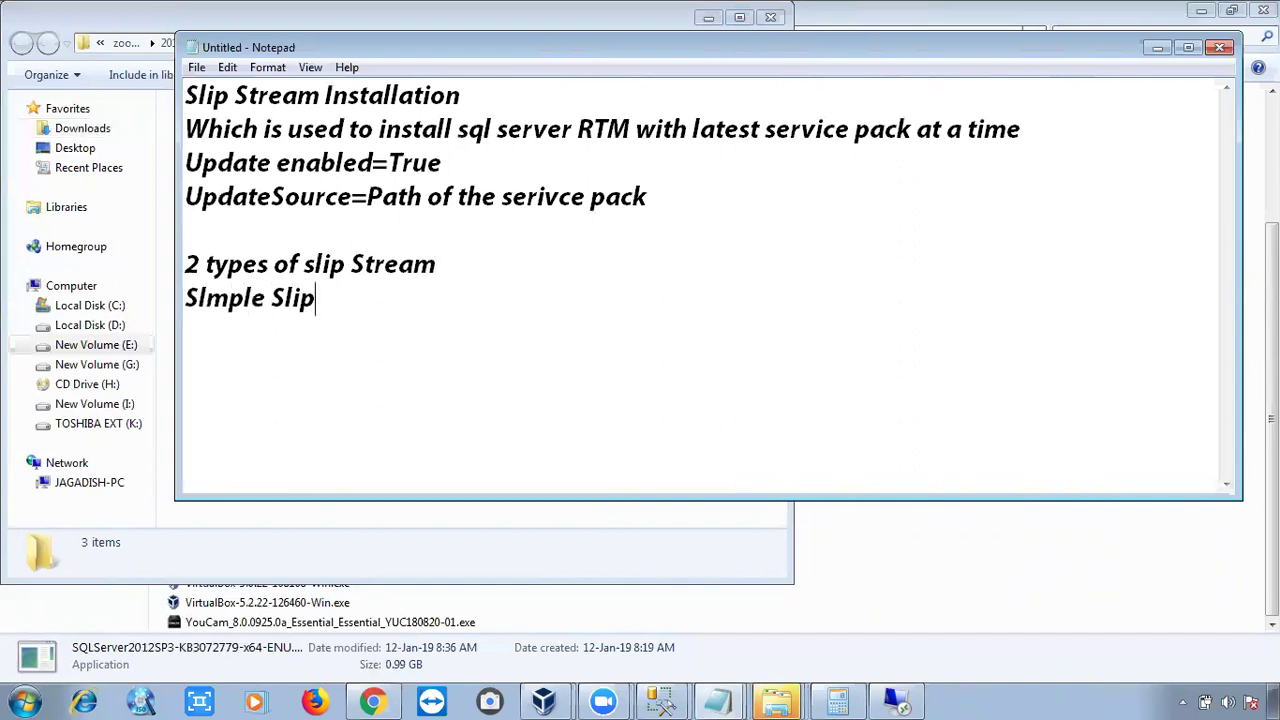
type("stream")
key("Return")
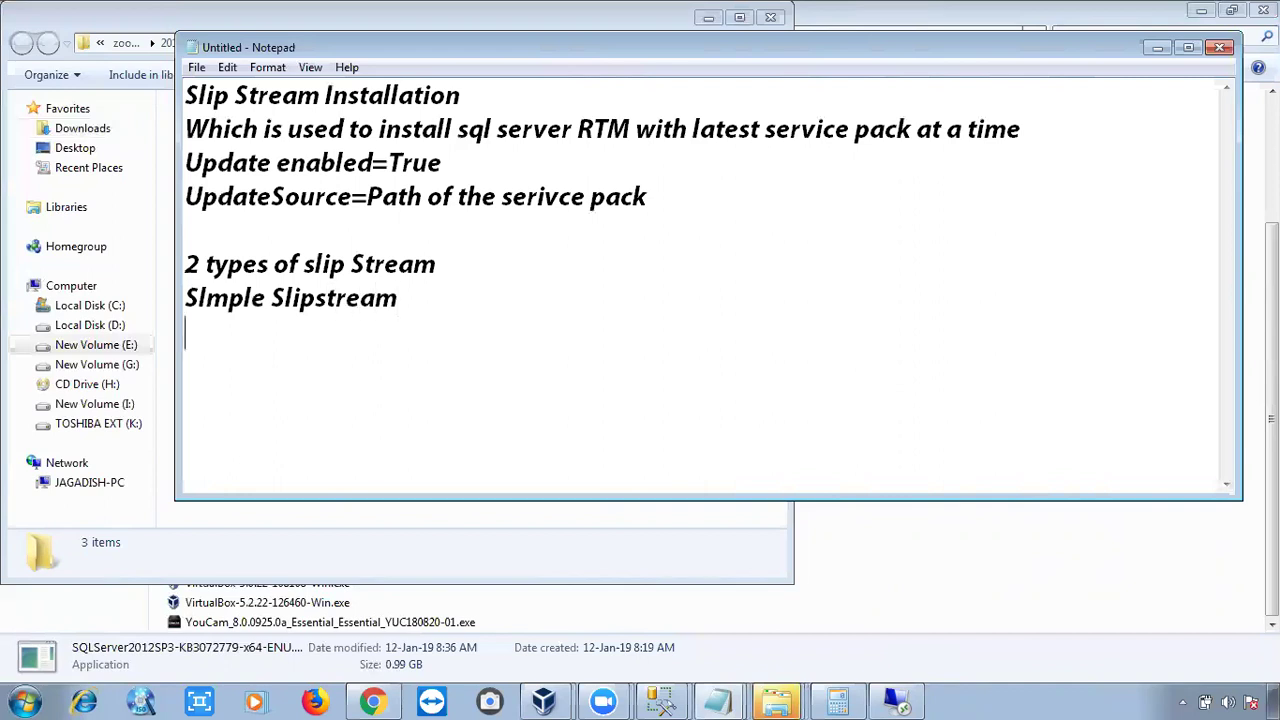
type("Advanc")
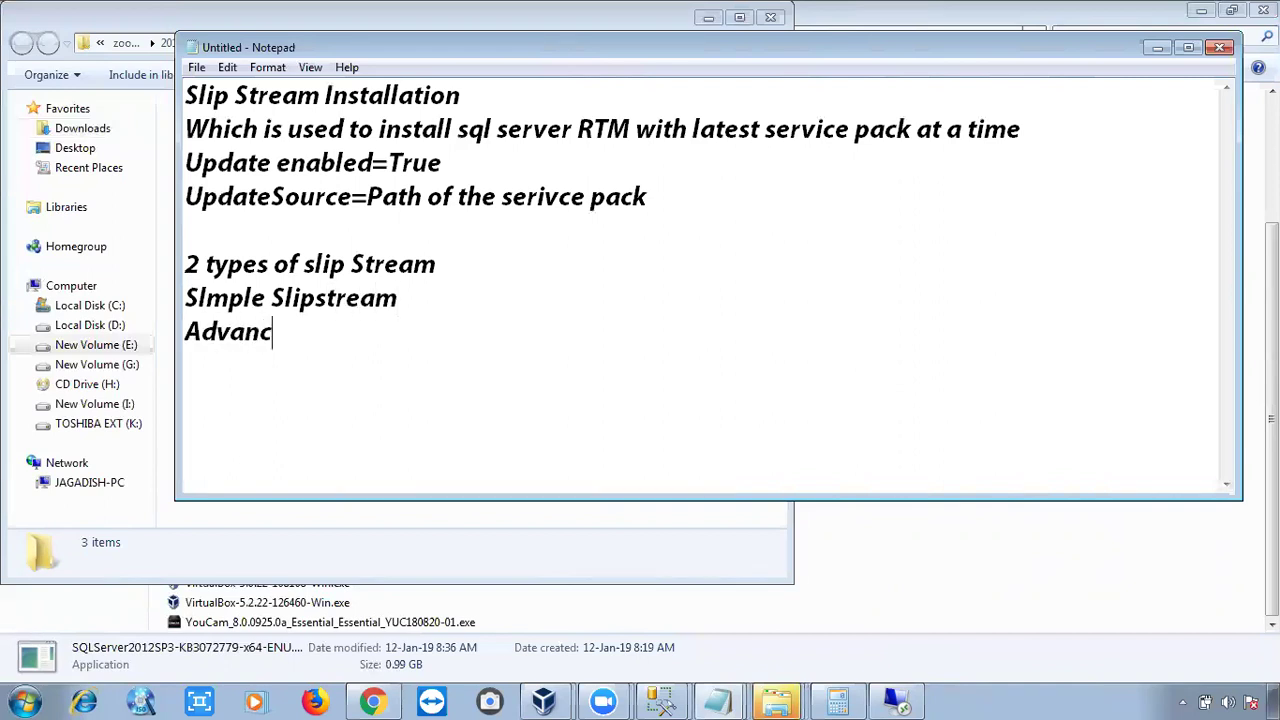
type("ed Slip")
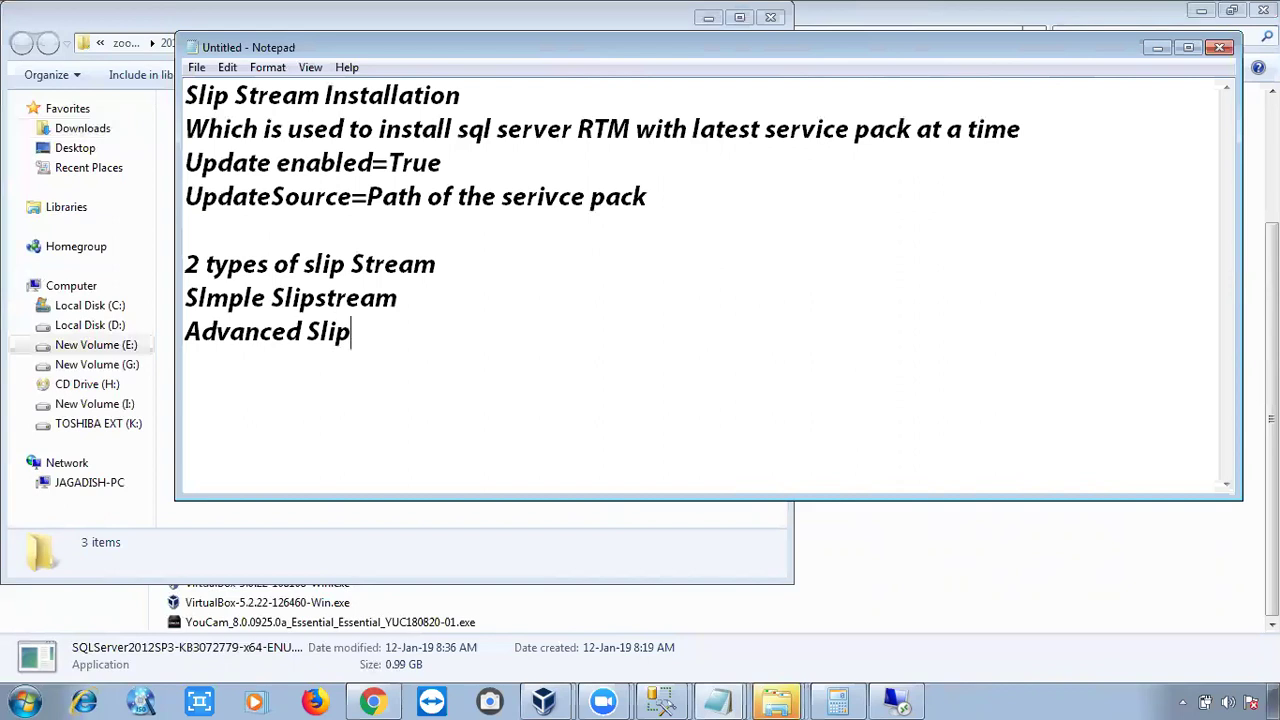
type(" Stream")
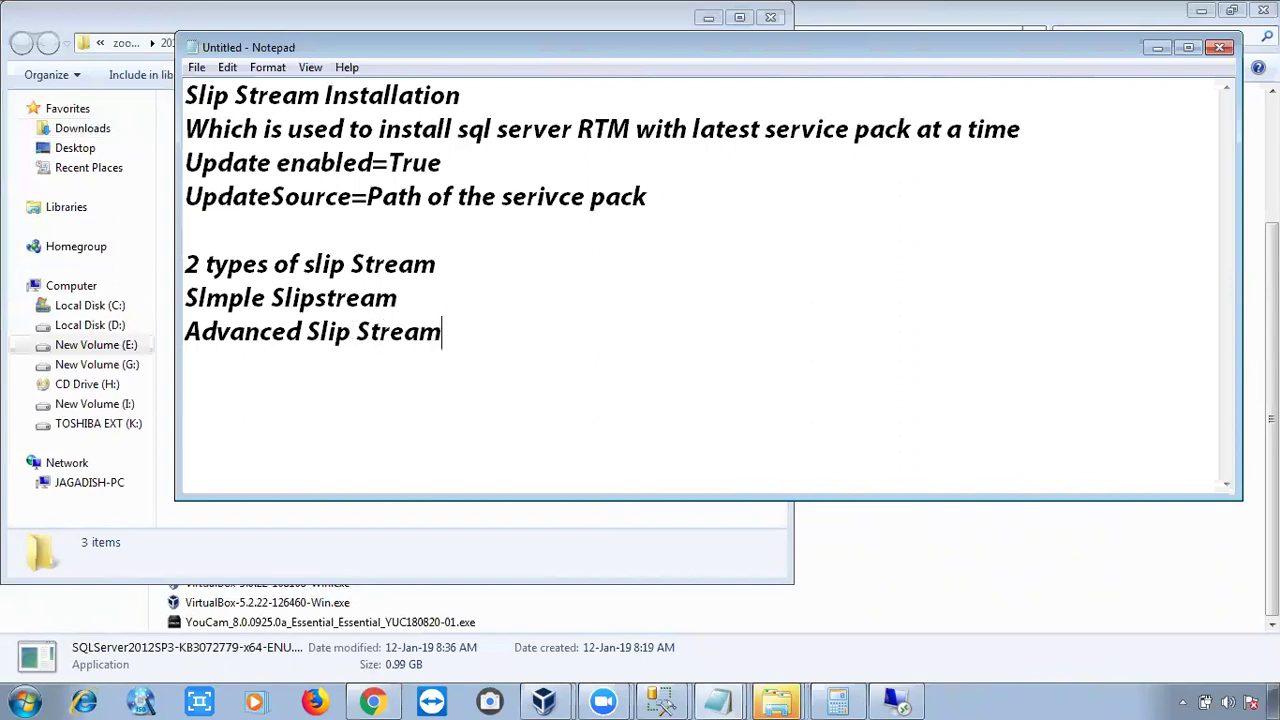
key("Return")
left_click_drag(403, 297, 193, 298)
left_click_drag(451, 334, 214, 334)
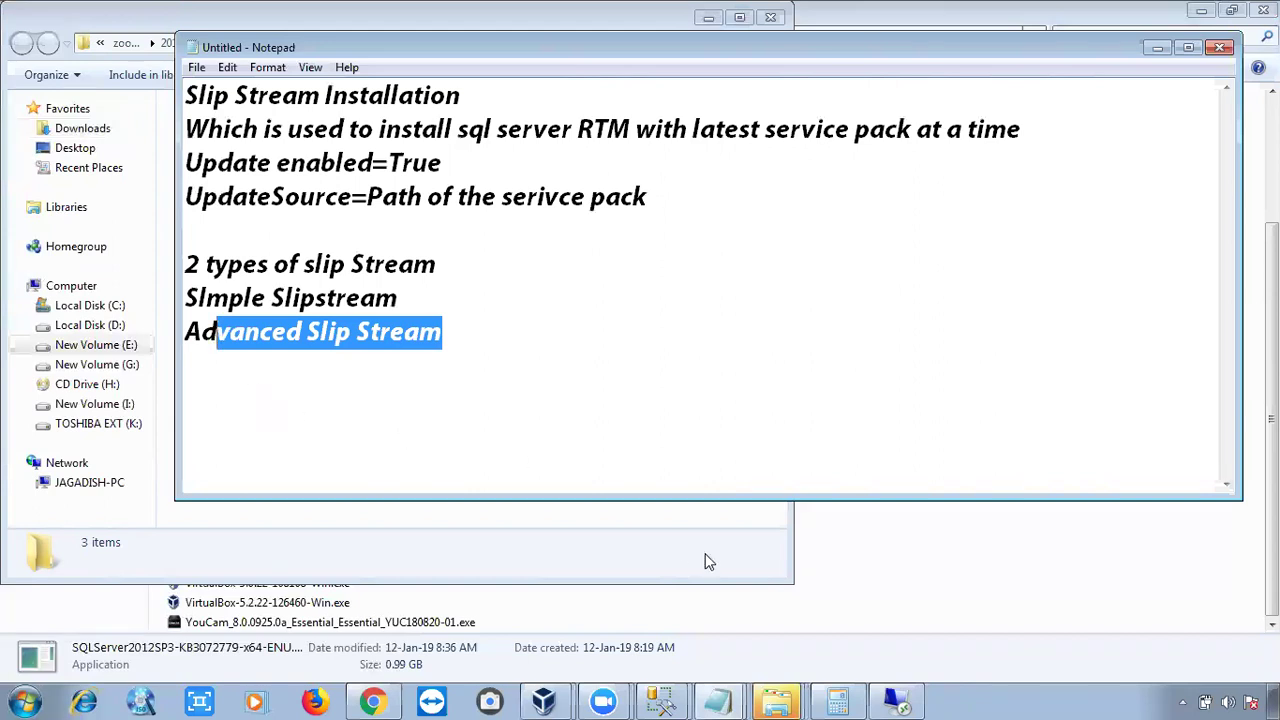
Switch to the remote desktop session, open the SQLFULL_ENU CD drive (D:) to view its setup files, and bring the SqlSoftWares folder forward
left_click(897, 700)
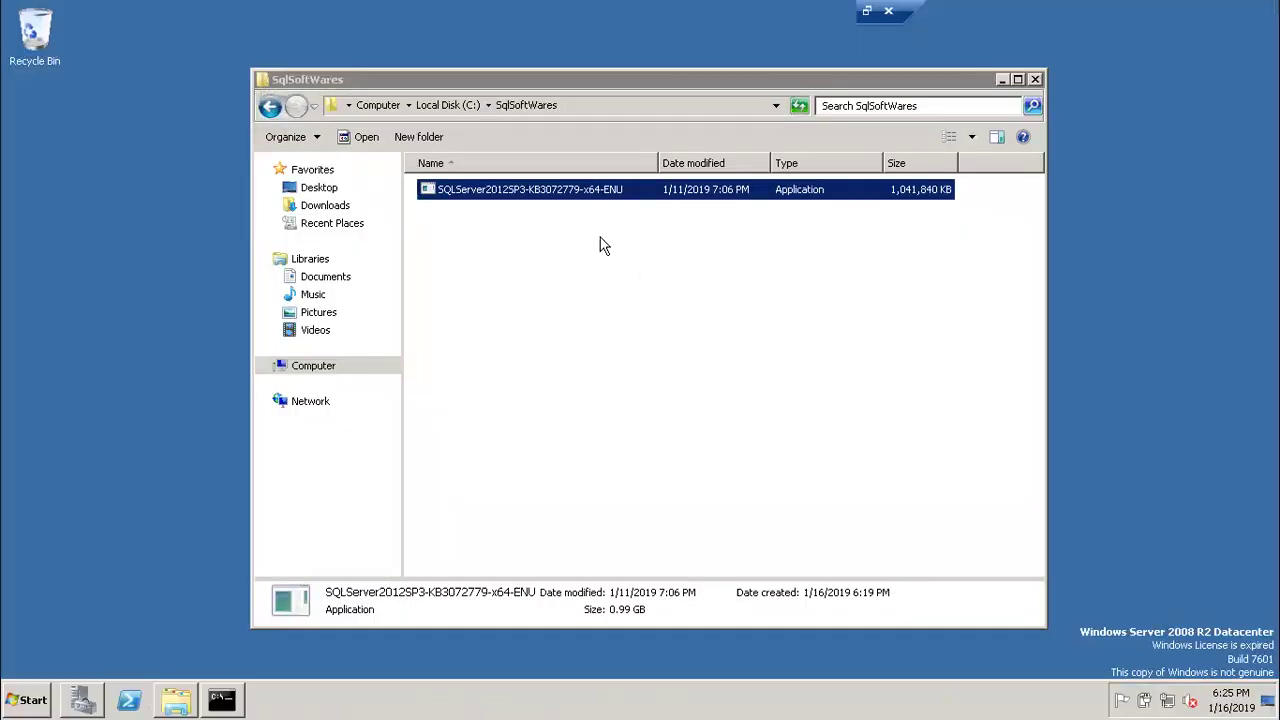
key("super+e")
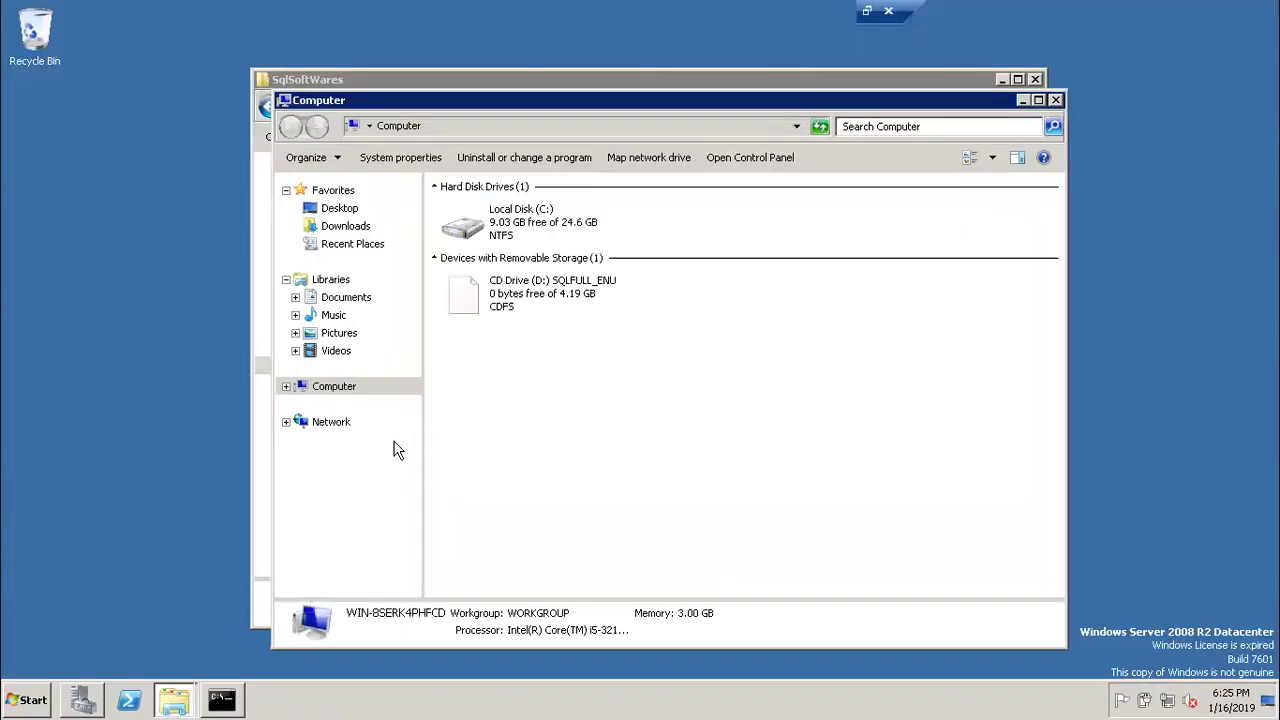
double_click(537, 305)
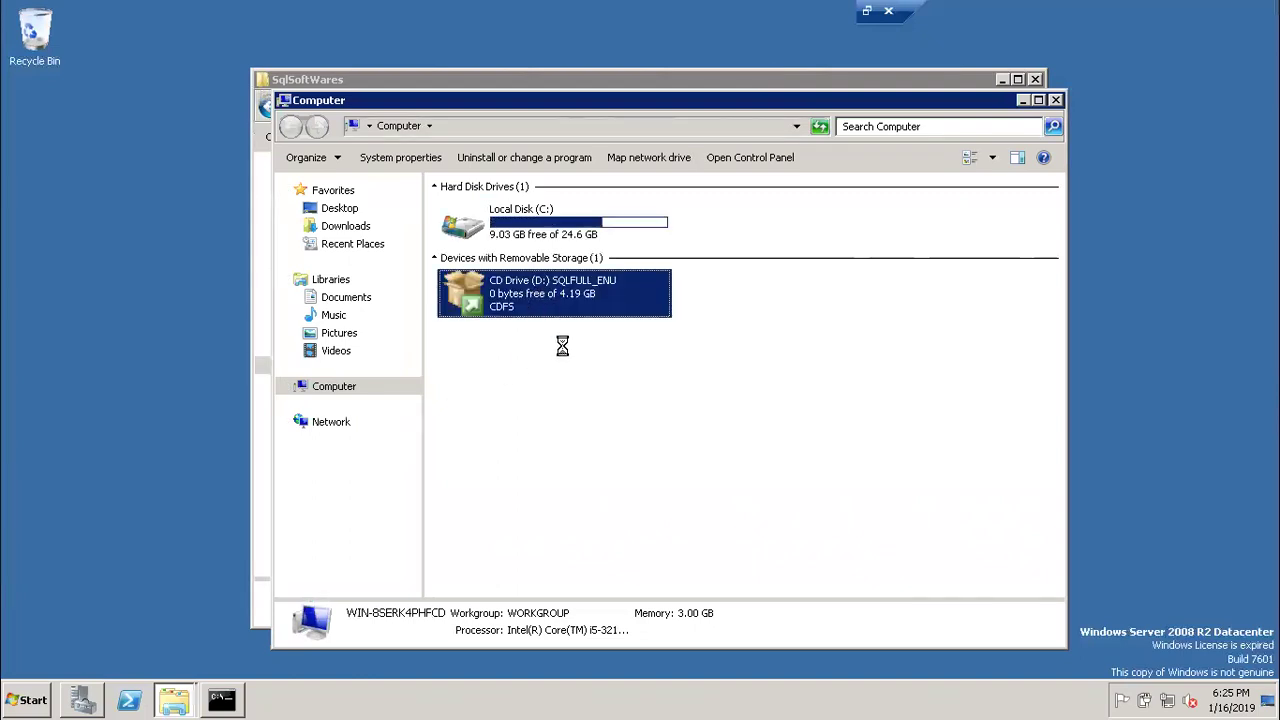
right_click(537, 298)
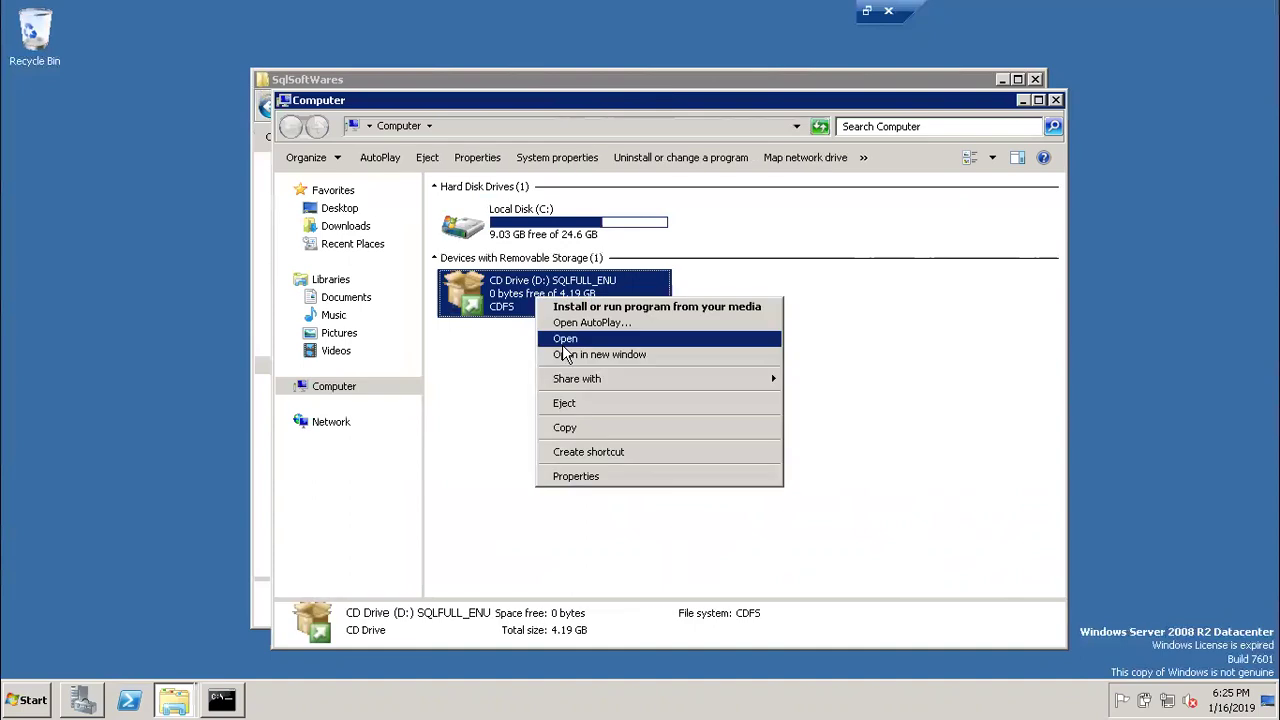
left_click(568, 339)
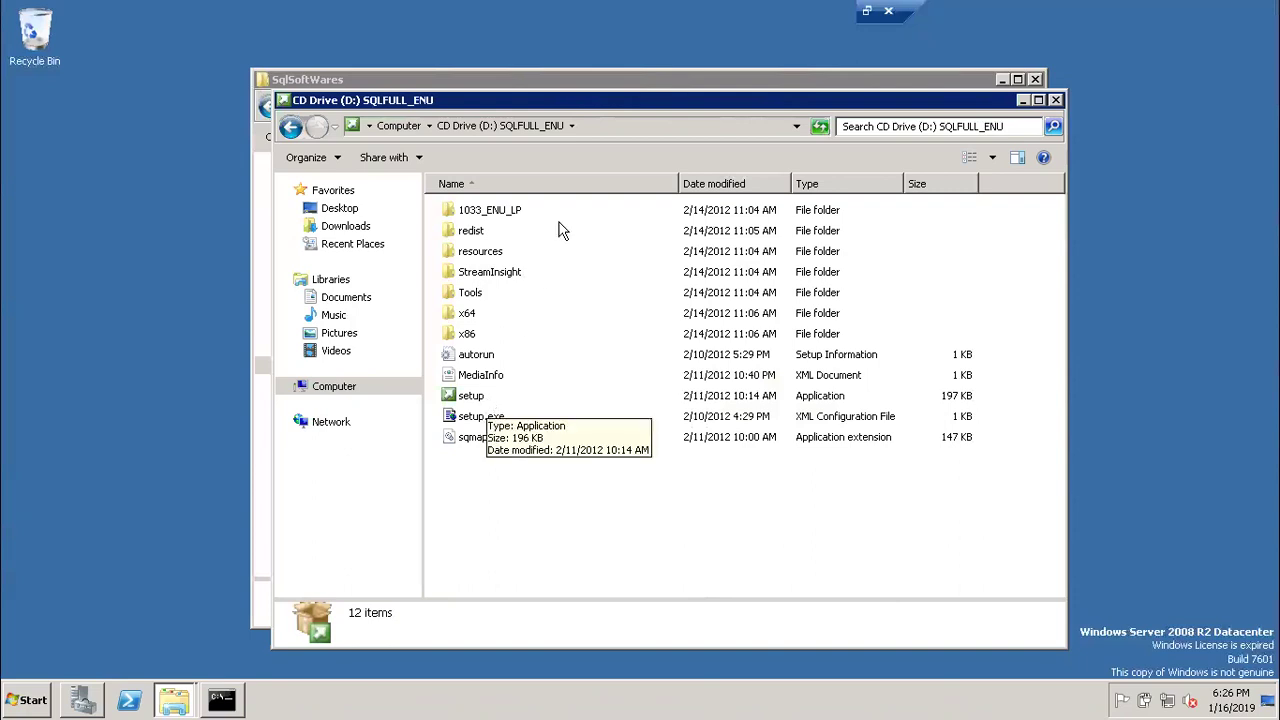
left_click(573, 78)
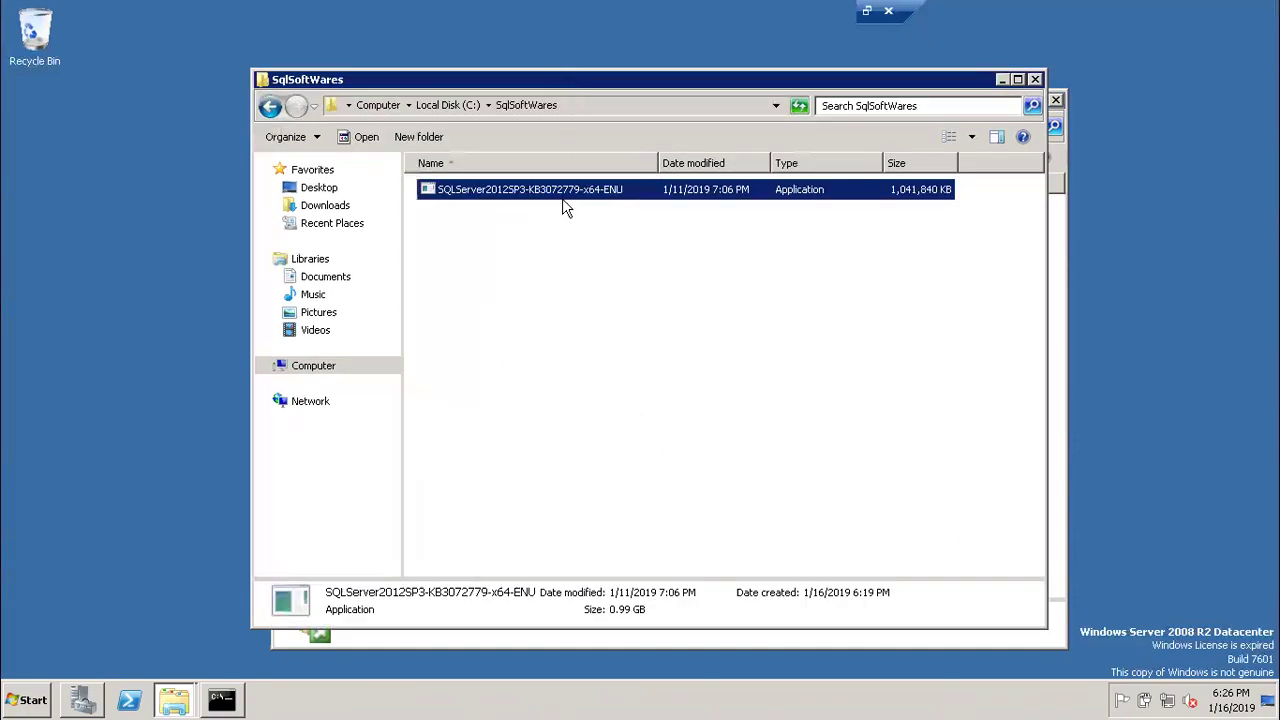
Start a Command Prompt as administrator and change to the D: drive
right_click(226, 703)
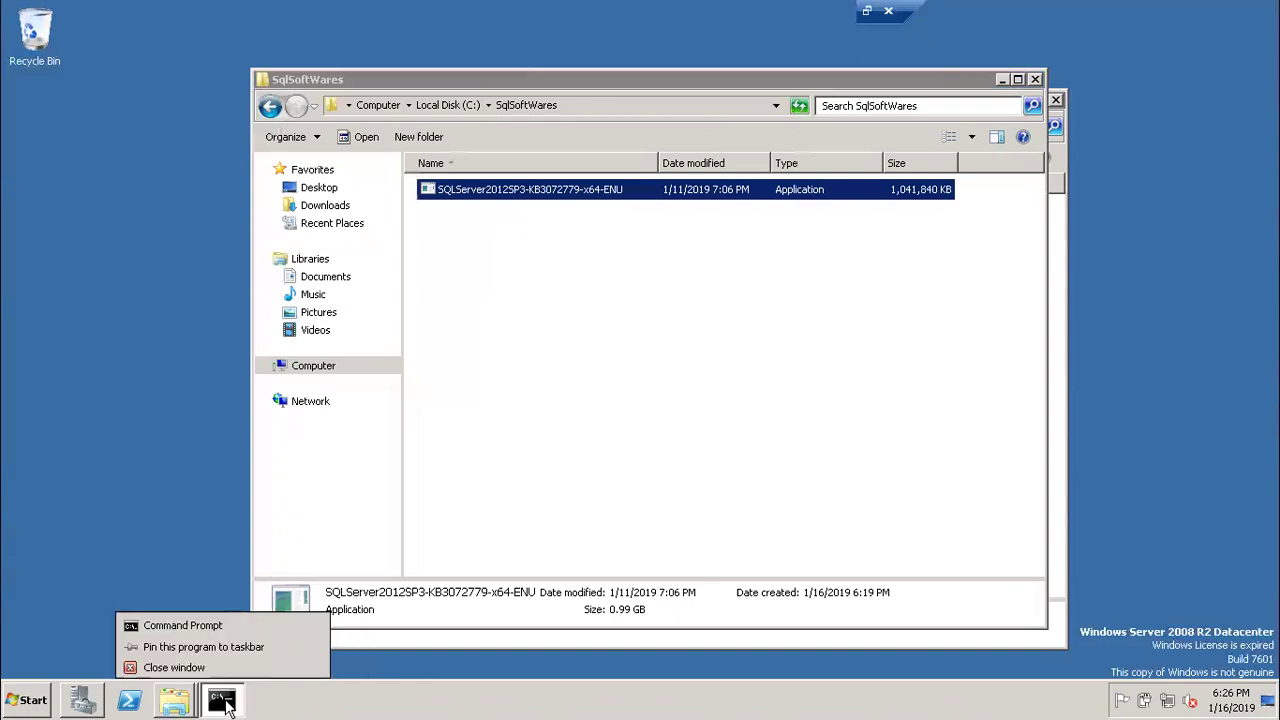
right_click(205, 625)
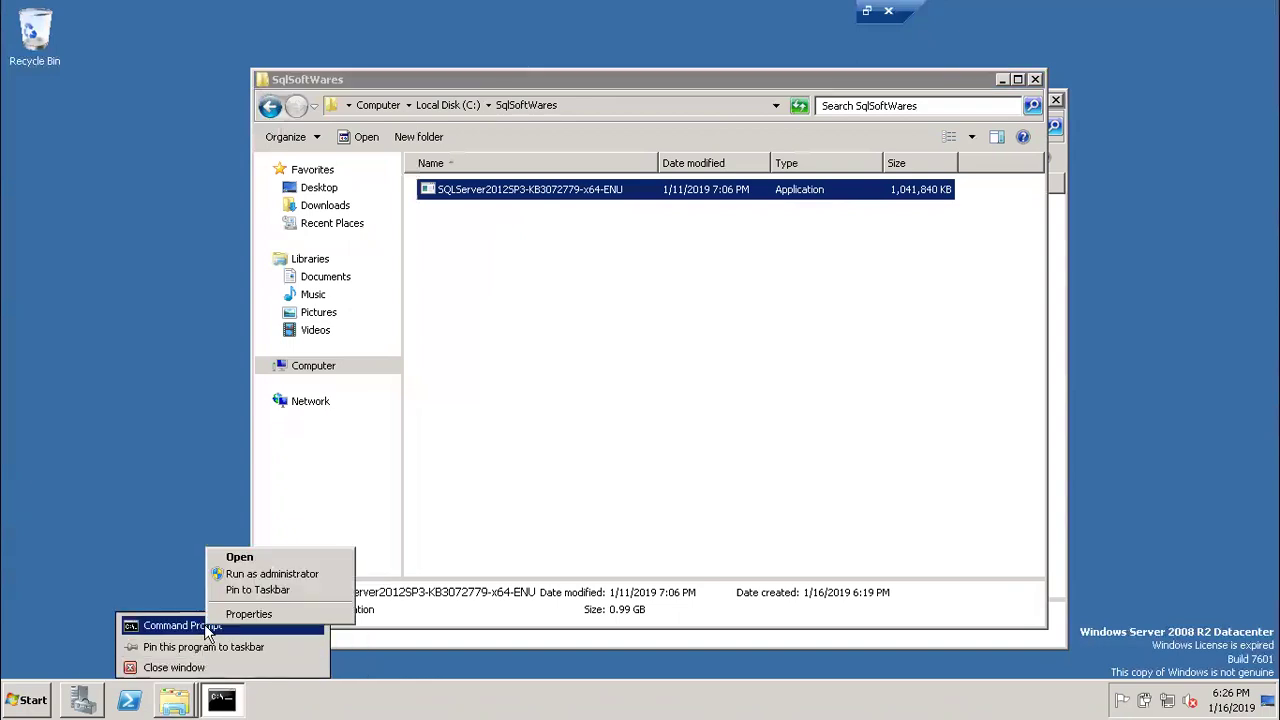
left_click(223, 573)
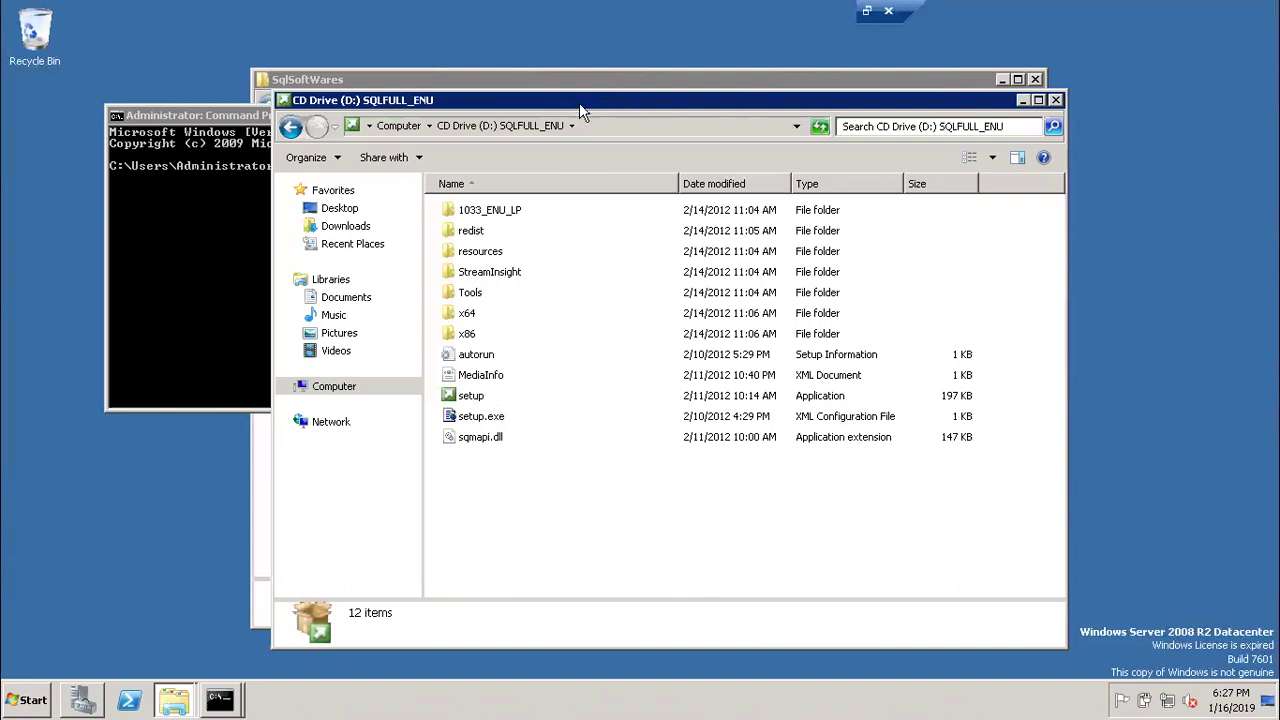
left_click(222, 293)
type("D:")
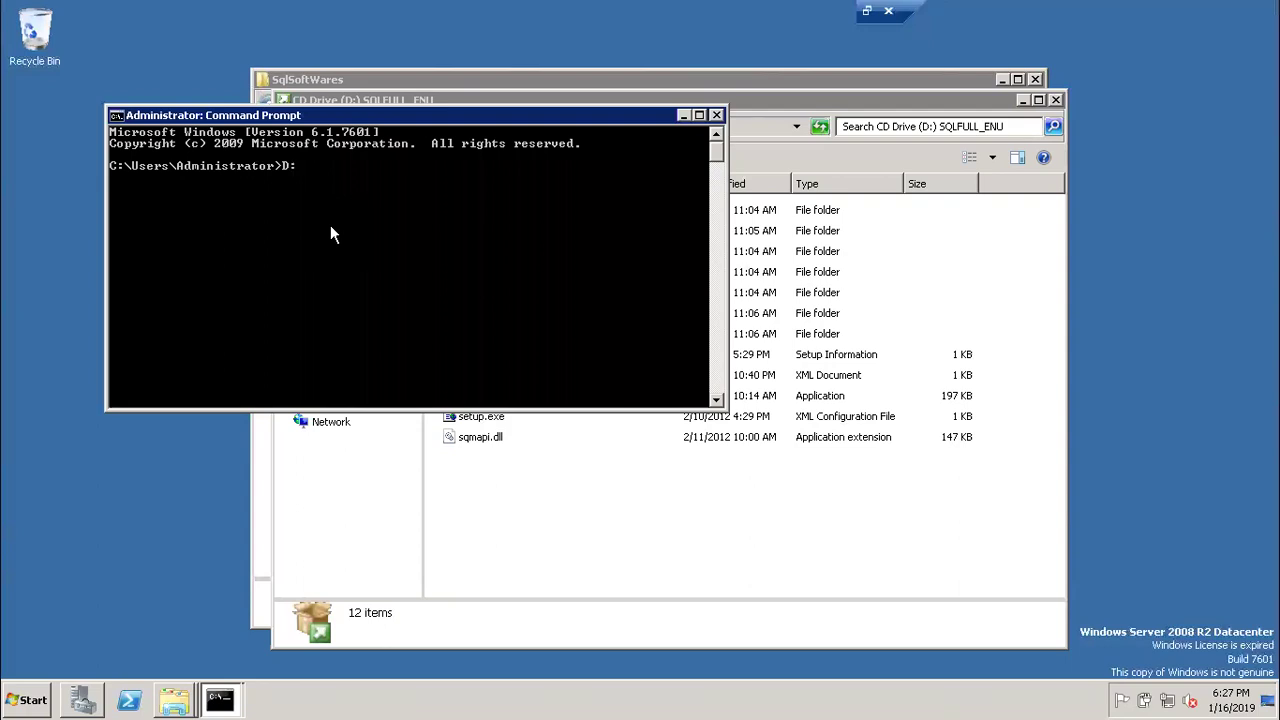
key("Return")
type("setup.exe")
key("BackSpace")
key("BackSpace")
key("BackSpace")
key("BackSpace")
key("BackSpace")
key("BackSpace")
key("BackSpace")
key("BackSpace")
key("BackSpace")
List the contents of the D: drive in the Command Prompt with dir
type("dir")
key("Return")
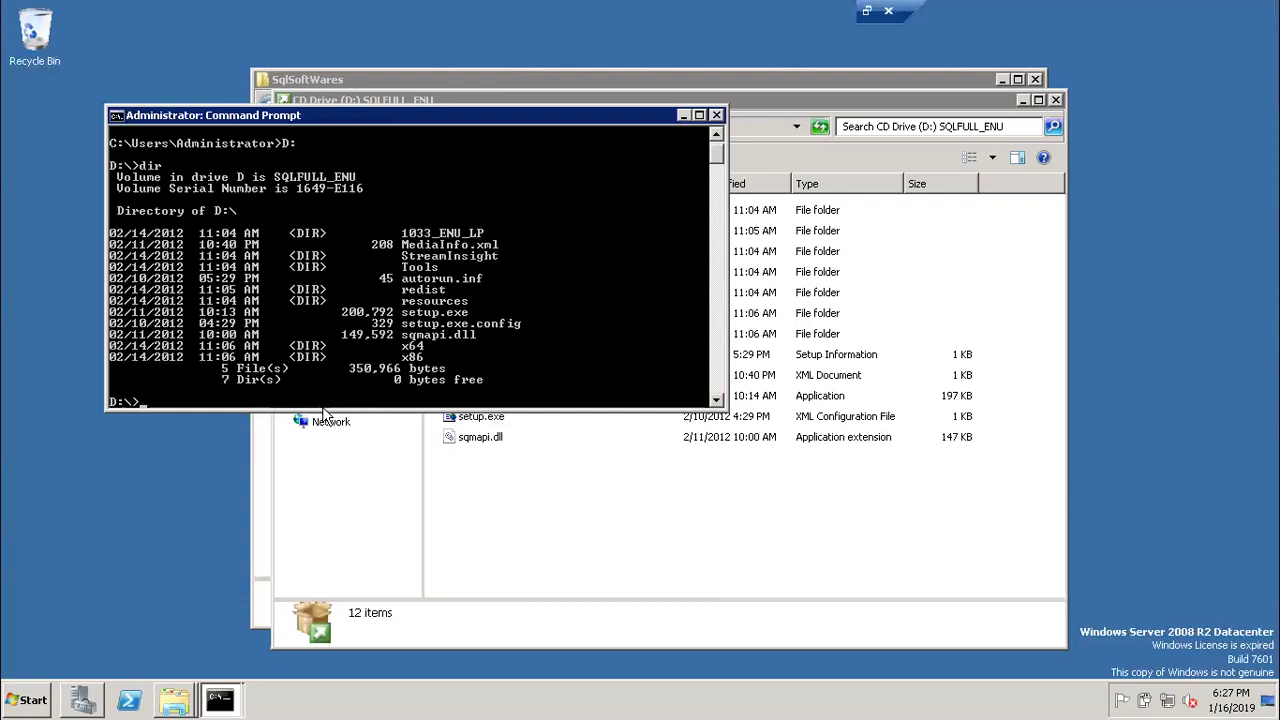
Enter "setup.exe /Action=Install /Updateenabled=TRUE /UpdateSource=" at the D: prompt without running it
type("setup.exe")
type("/Action=Install")
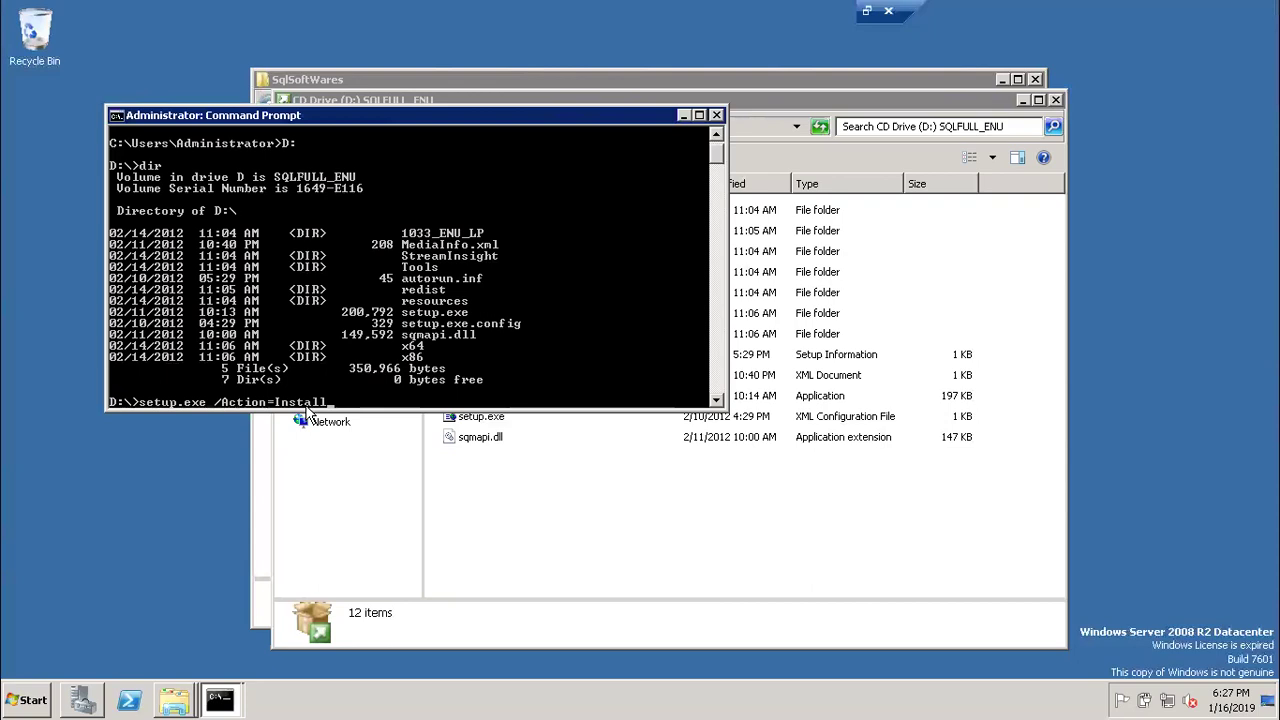
type(" /Updateenabled=TRUE")
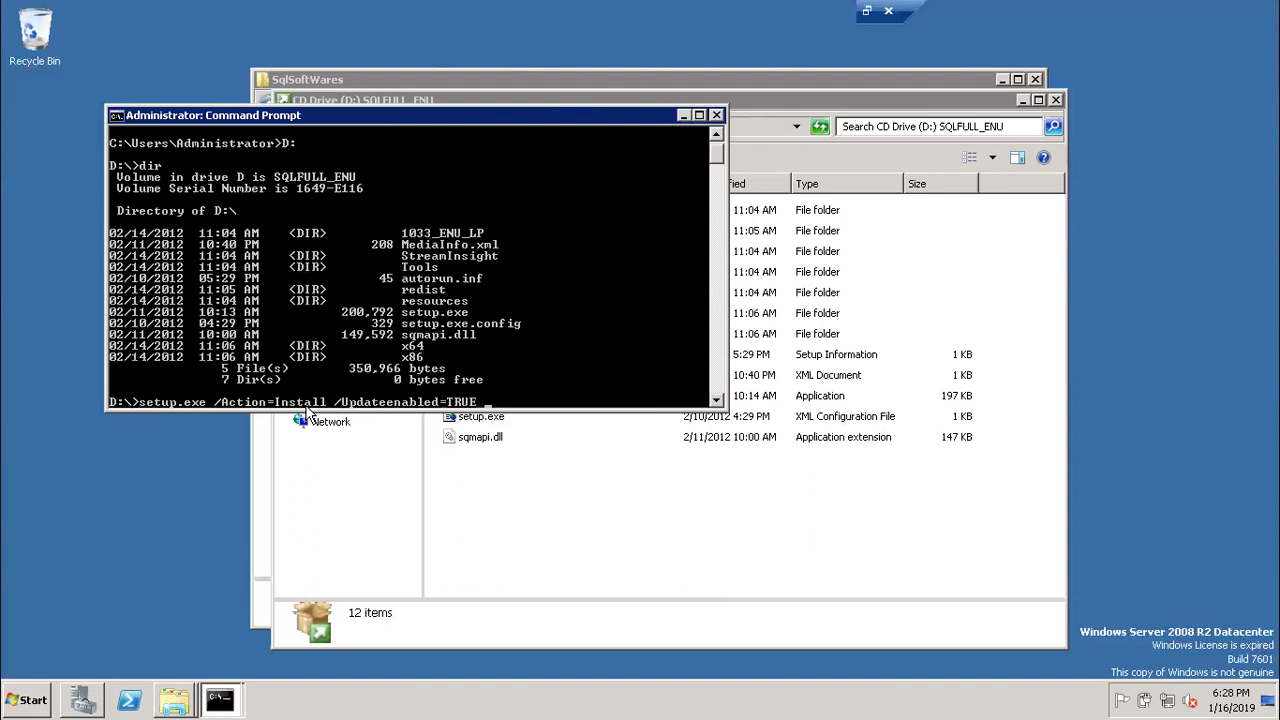
type("/UpdateSource=")
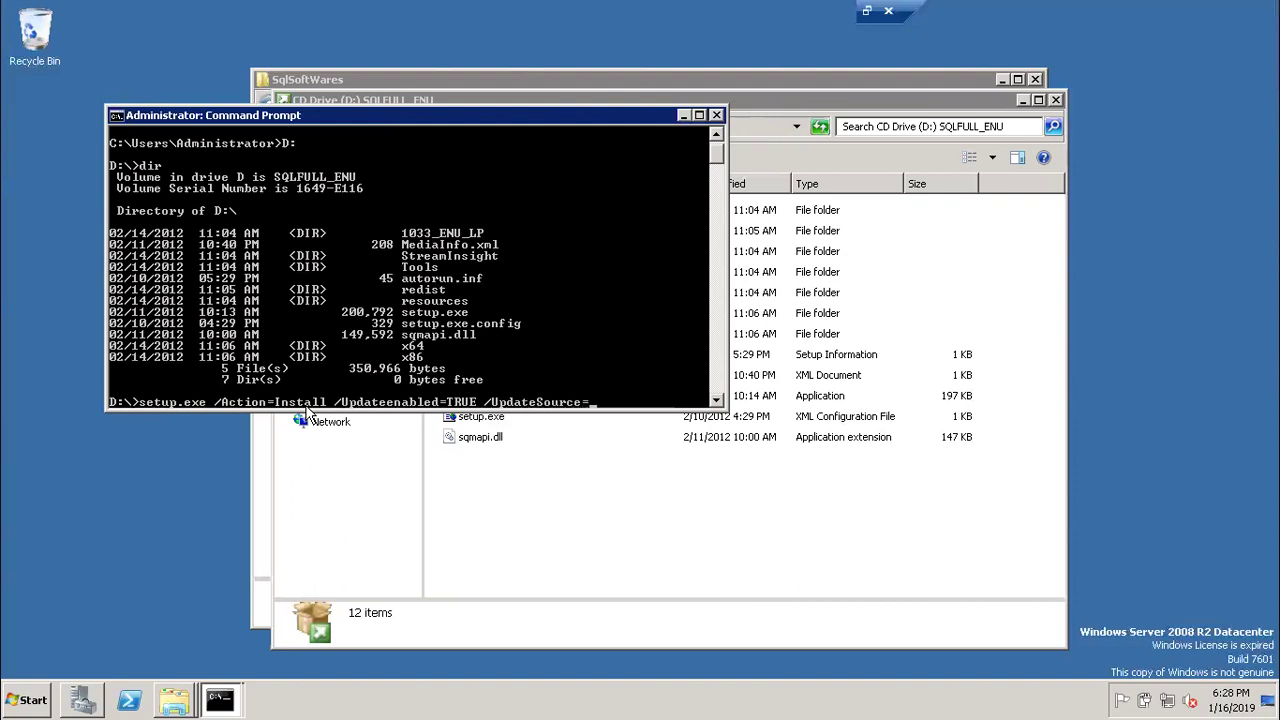
Copy the path C:\SqlSoftWares from the SqlSoftWares folder and paste it after /UpdateSource= in the Command Prompt
left_click(828, 72)
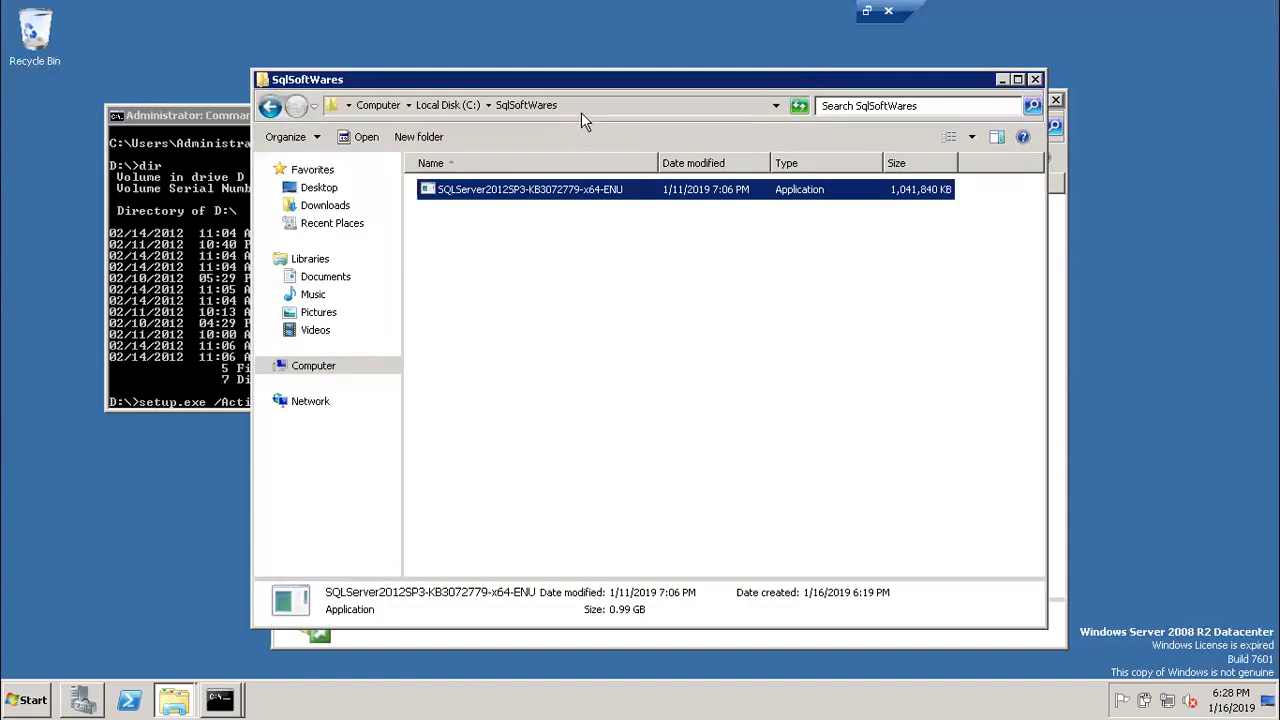
left_click(584, 104)
key("super+c")
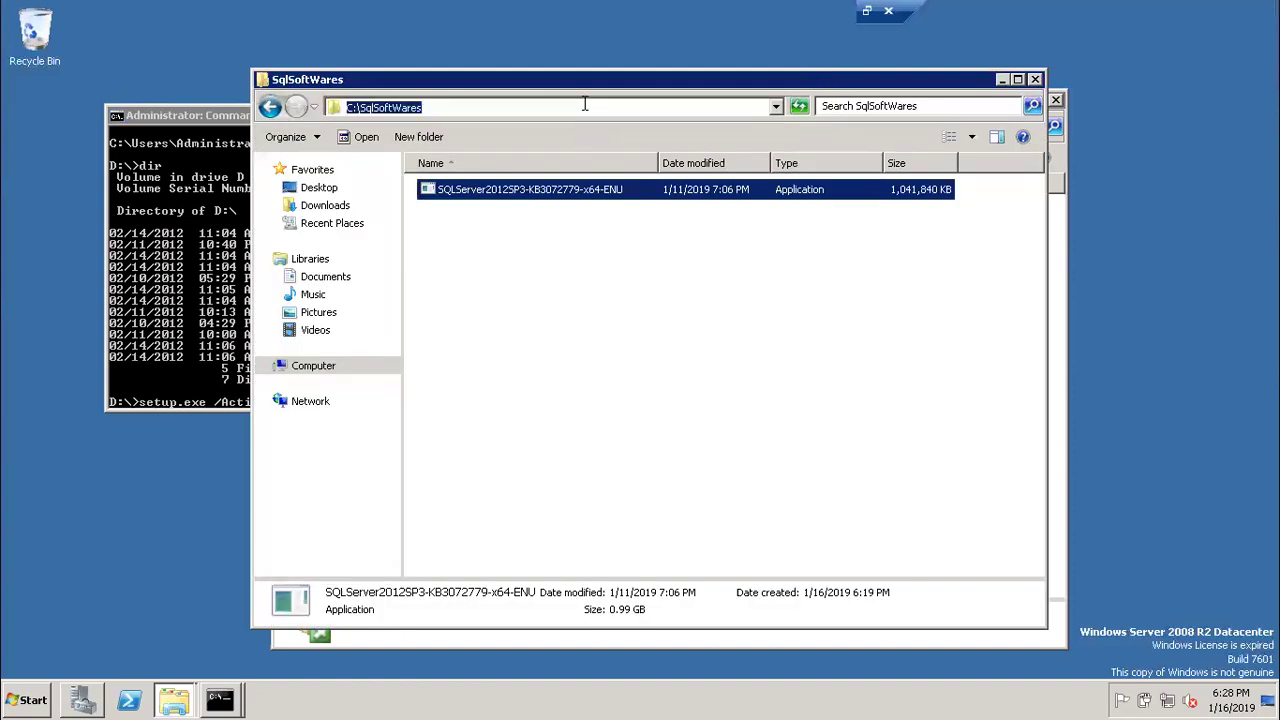
left_click(212, 286)
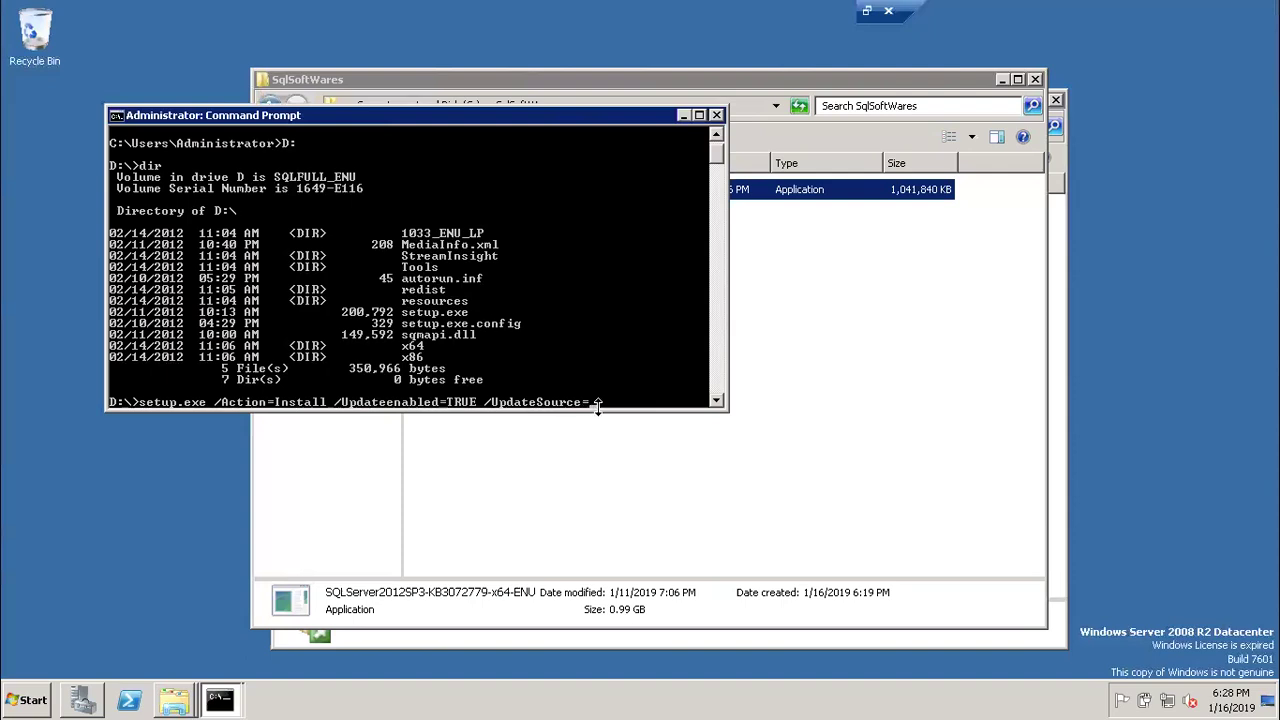
right_click(598, 412)
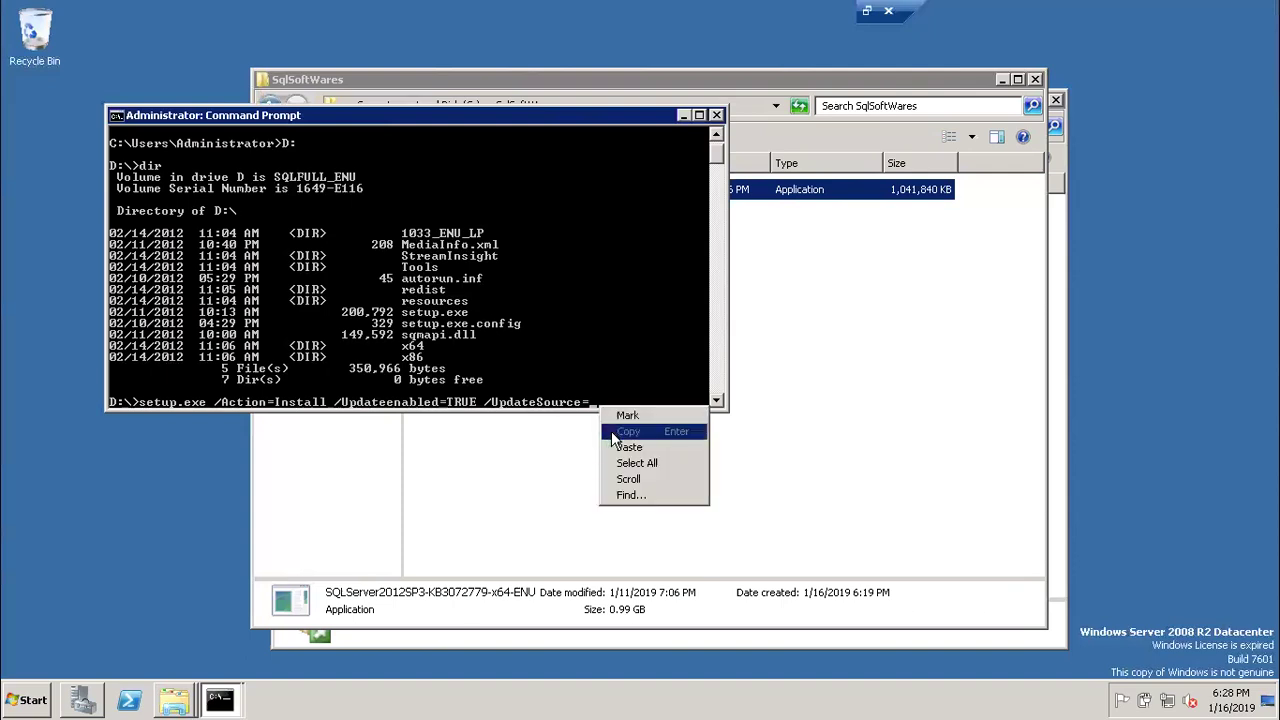
left_click(613, 446)
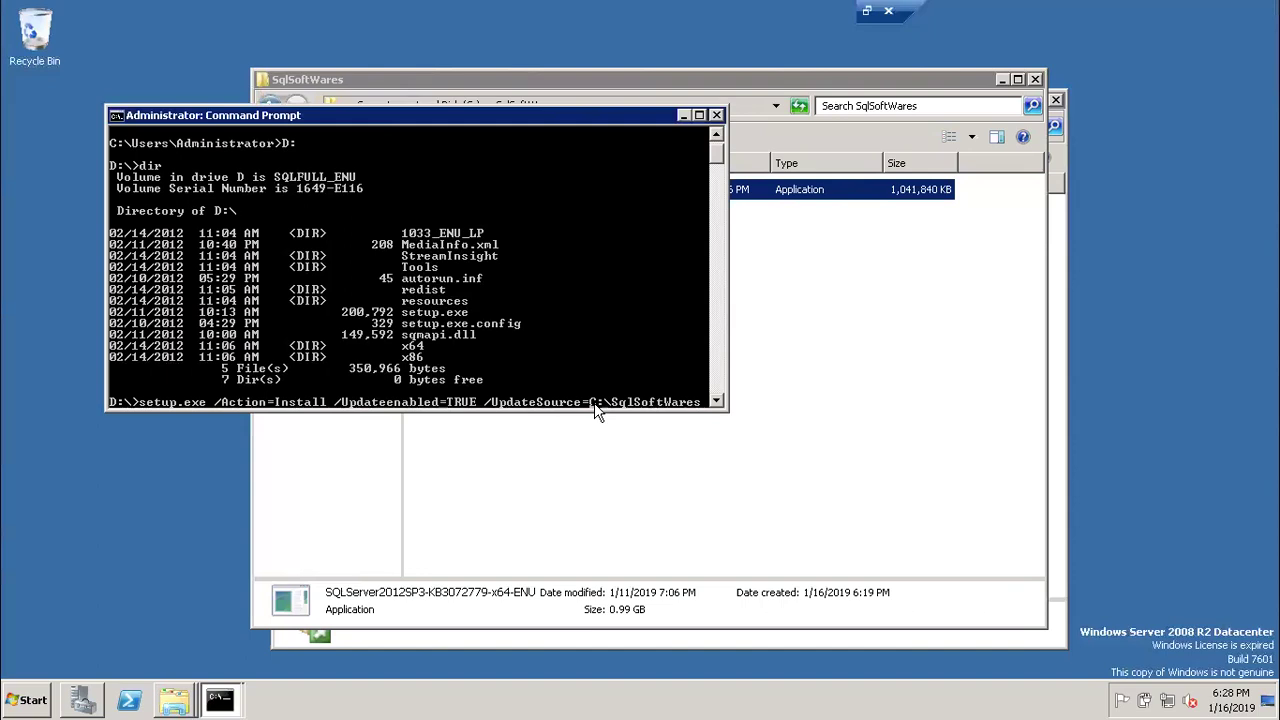
Enclose the C:\SqlSoftWares update source path in double quotes and run the setup command
type("\"")
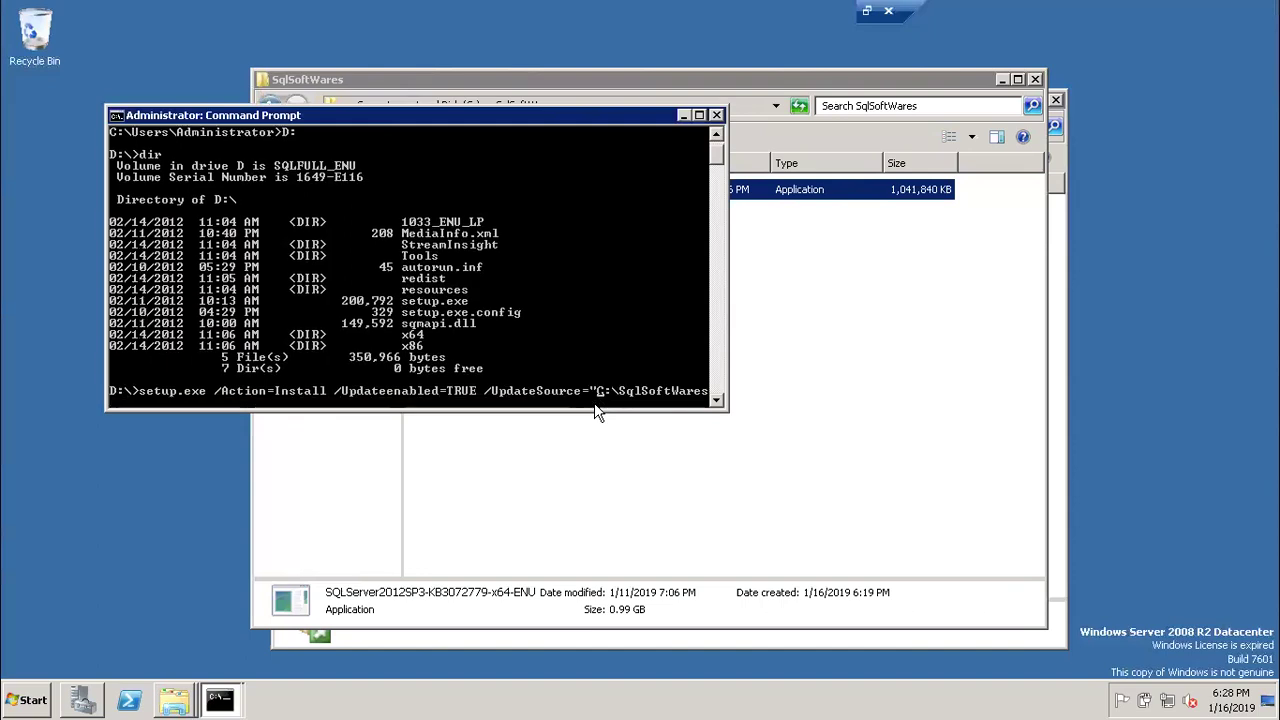
key("Right")
key("Right")
key("Right")
key("Return")
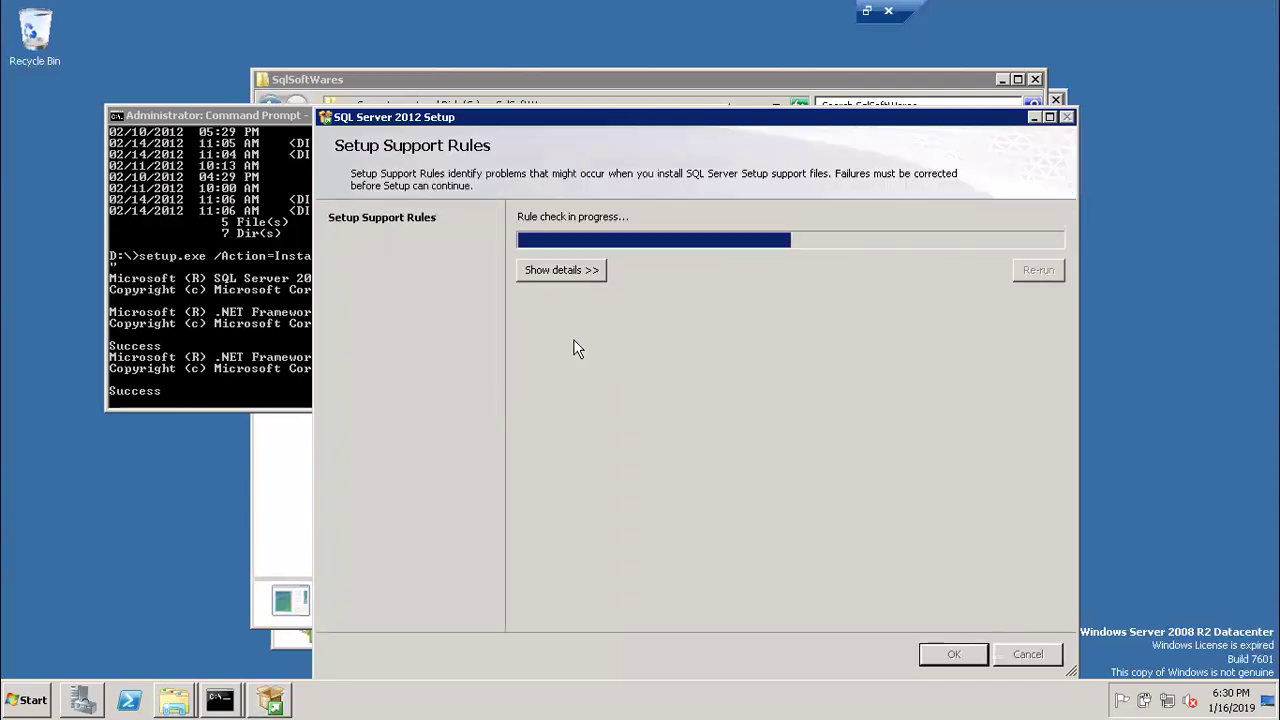
Show the details of the Setup Support Rules check, compare them with the running command, and accept the completed check
left_click(558, 272)
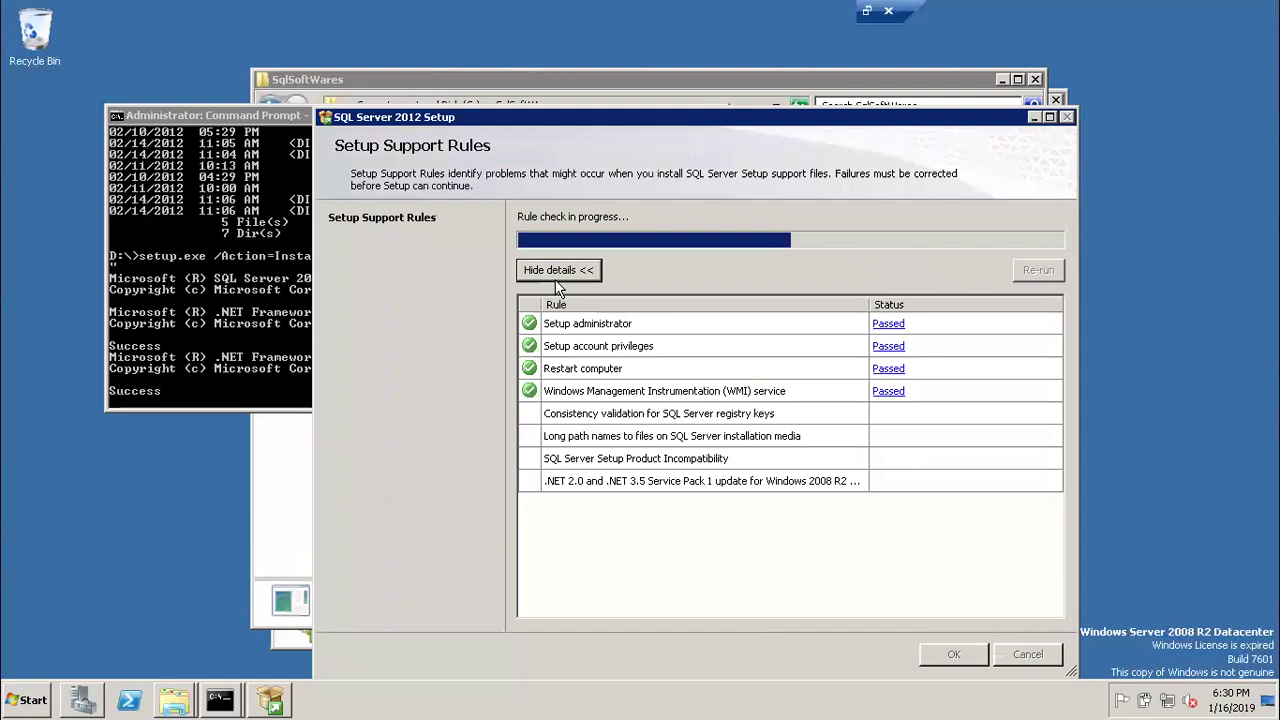
left_click_drag(684, 118, 674, 88)
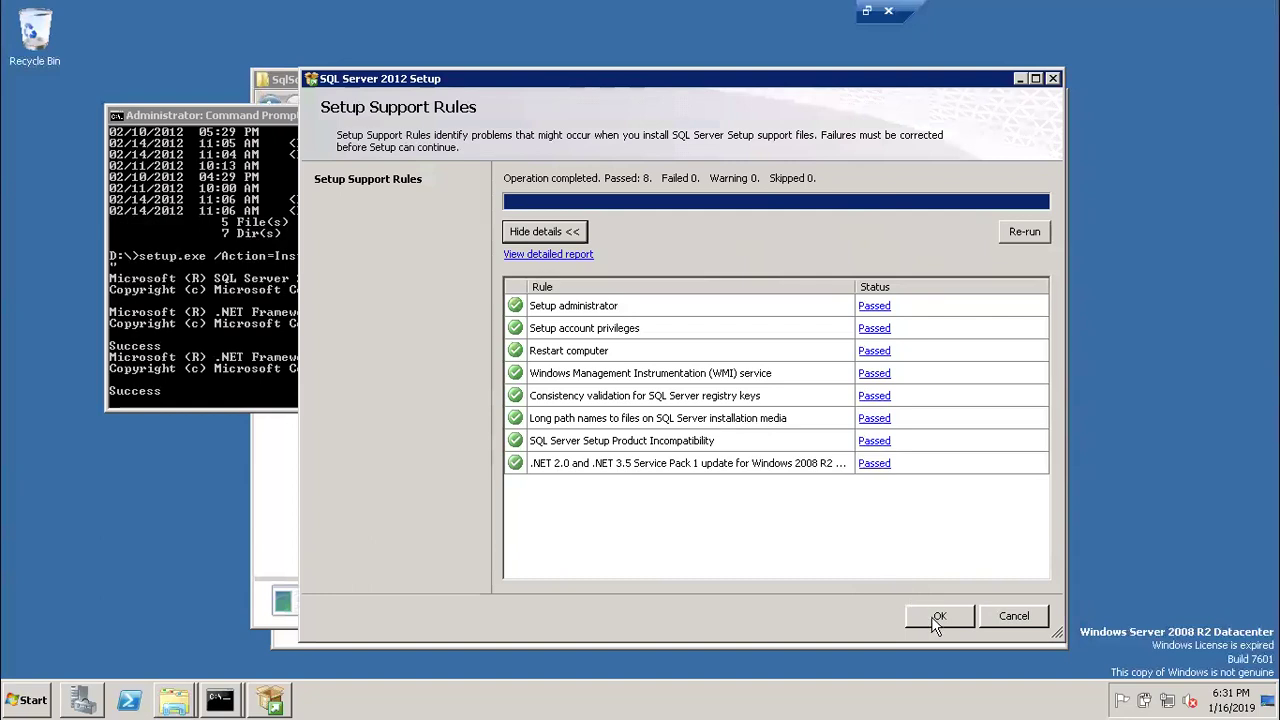
left_click(240, 313)
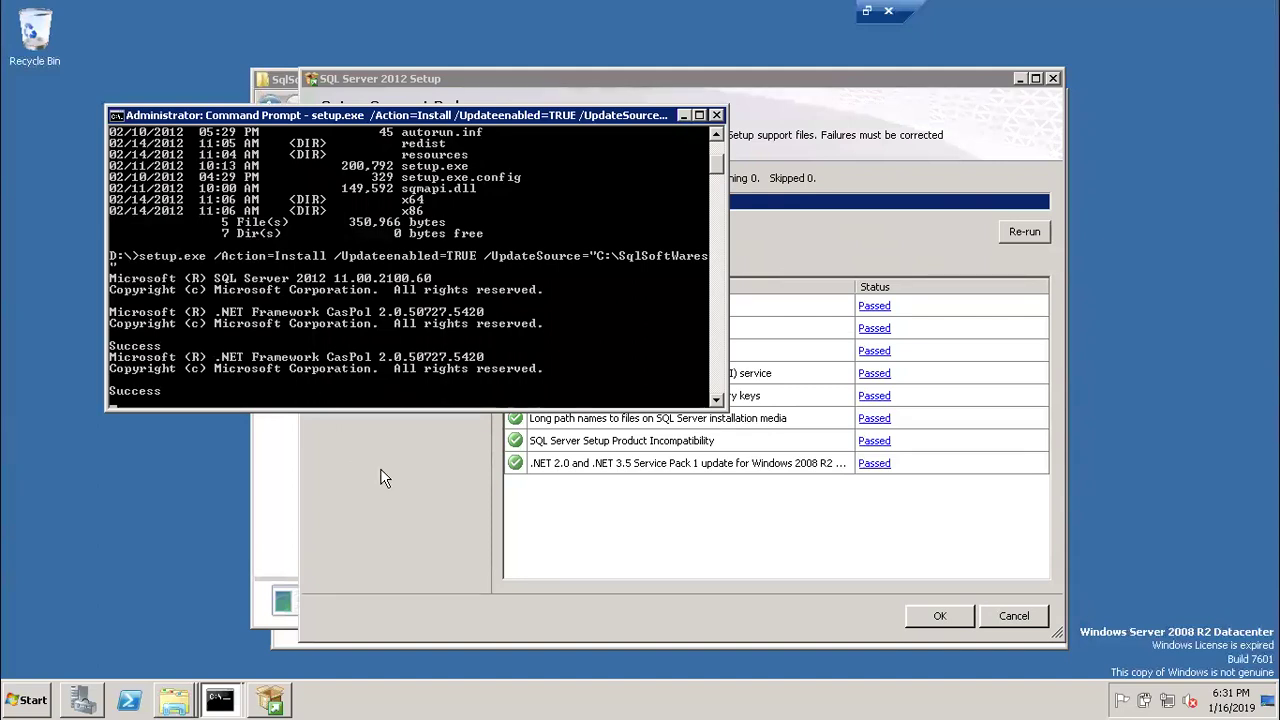
left_click(632, 547)
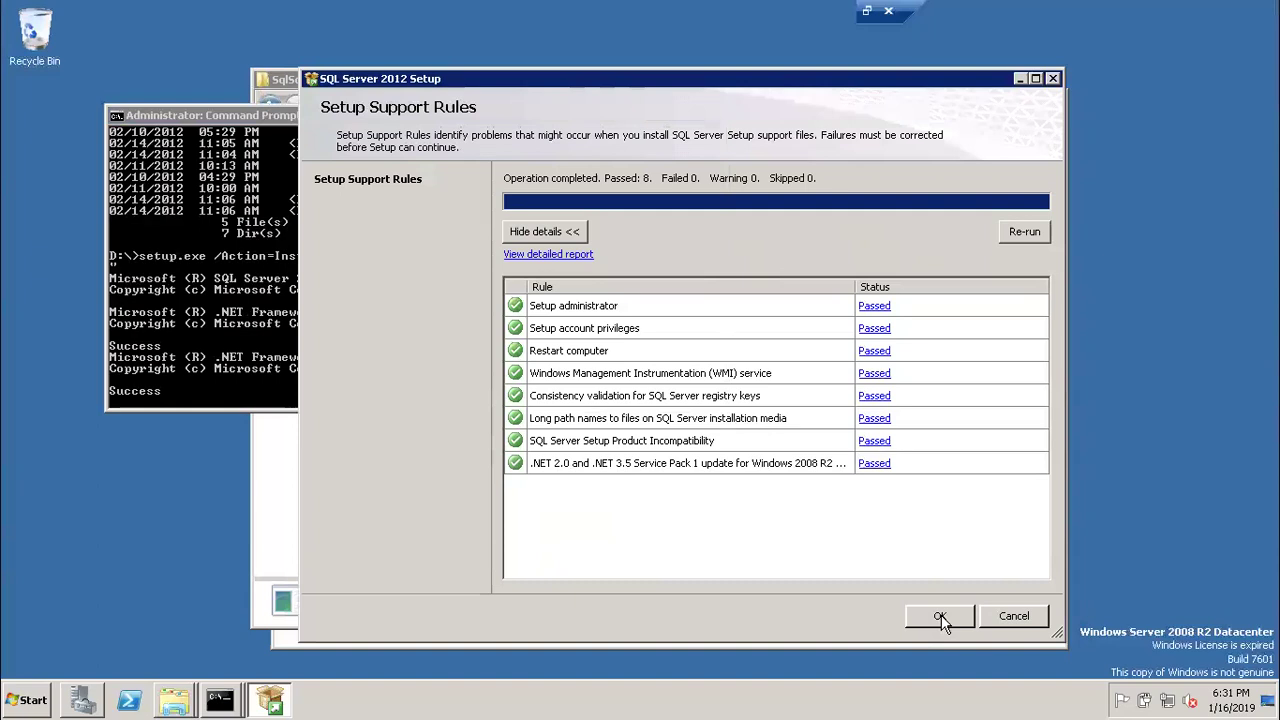
left_click(238, 323)
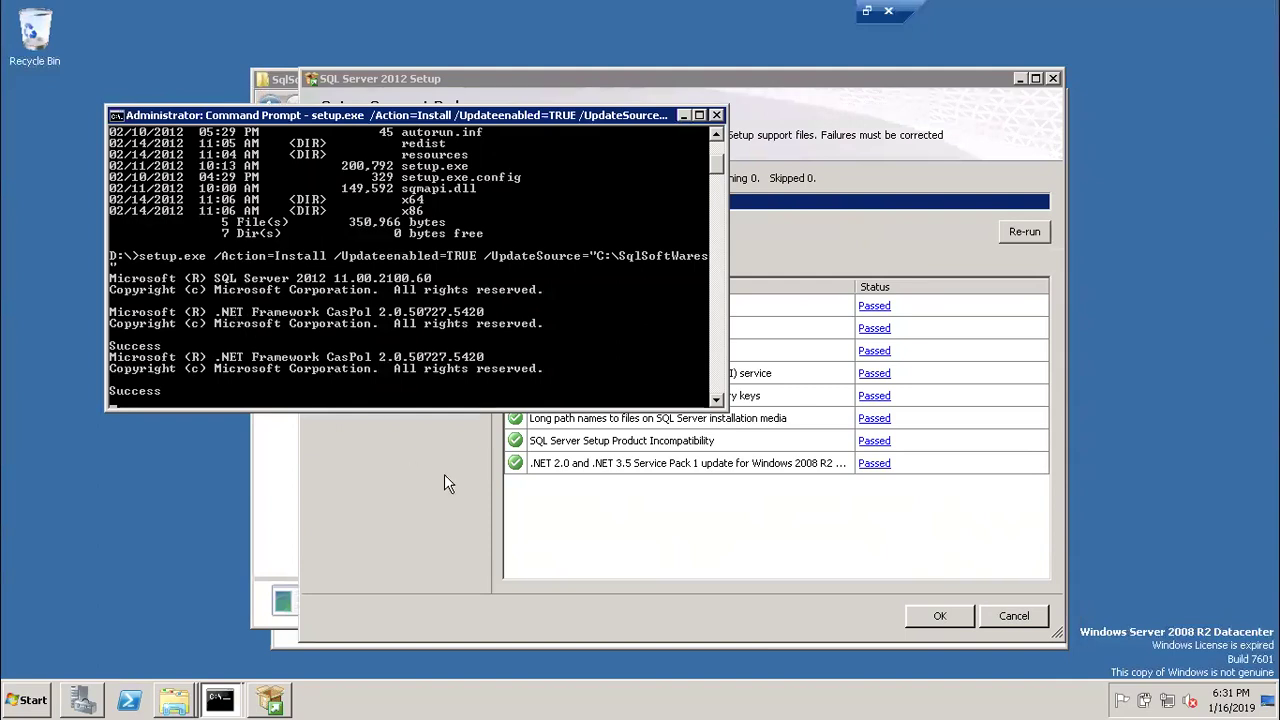
left_click(654, 560)
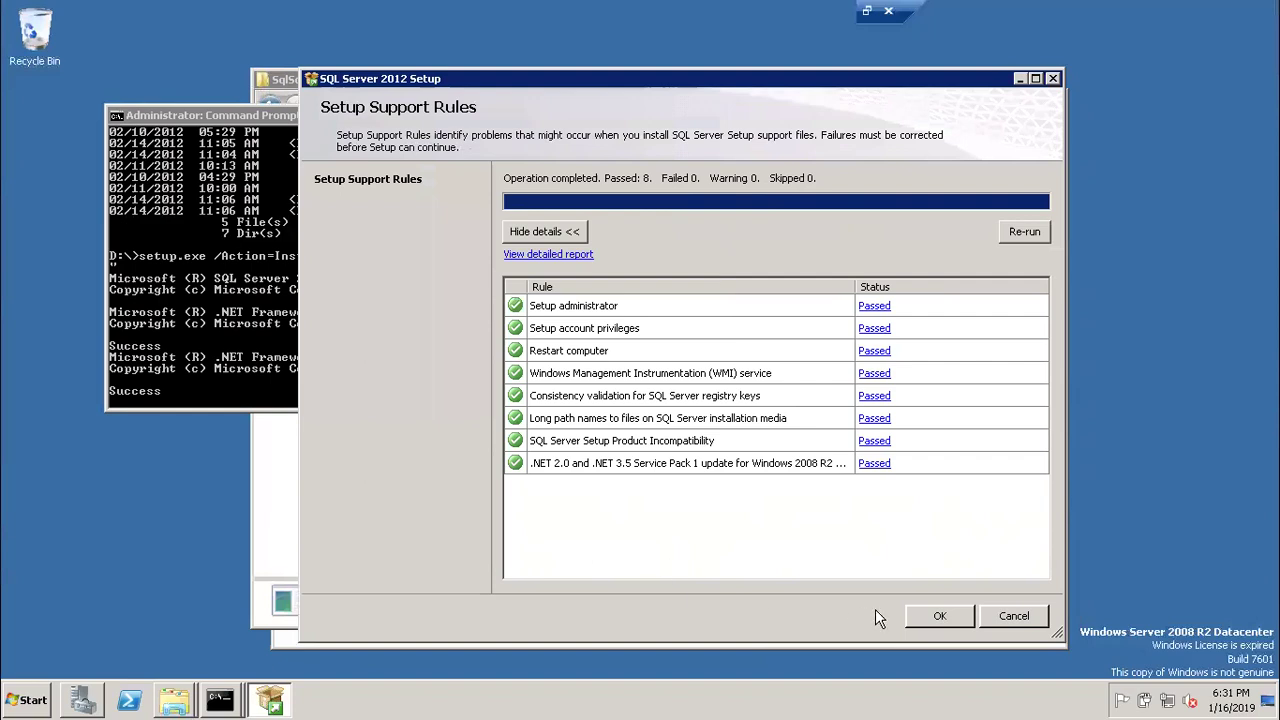
left_click(938, 616)
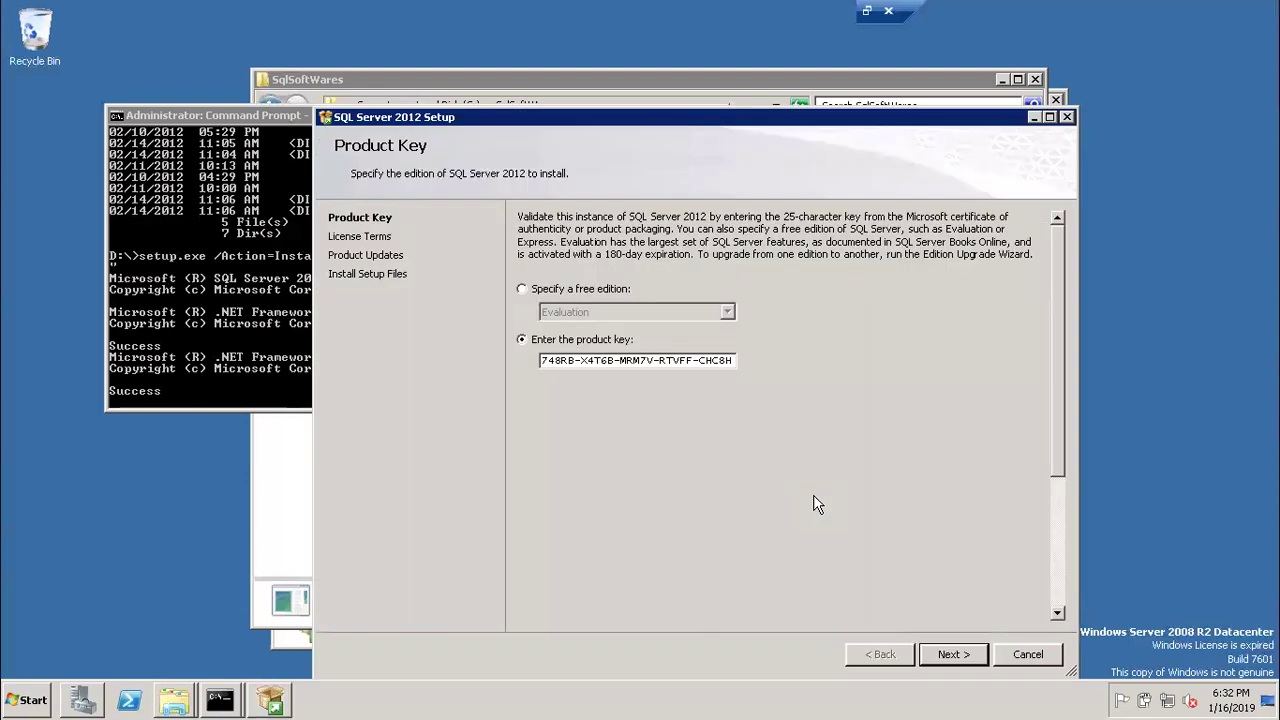
Keep the prefilled product key, accept the license terms, and continue to the Product Updates page
left_click(950, 656)
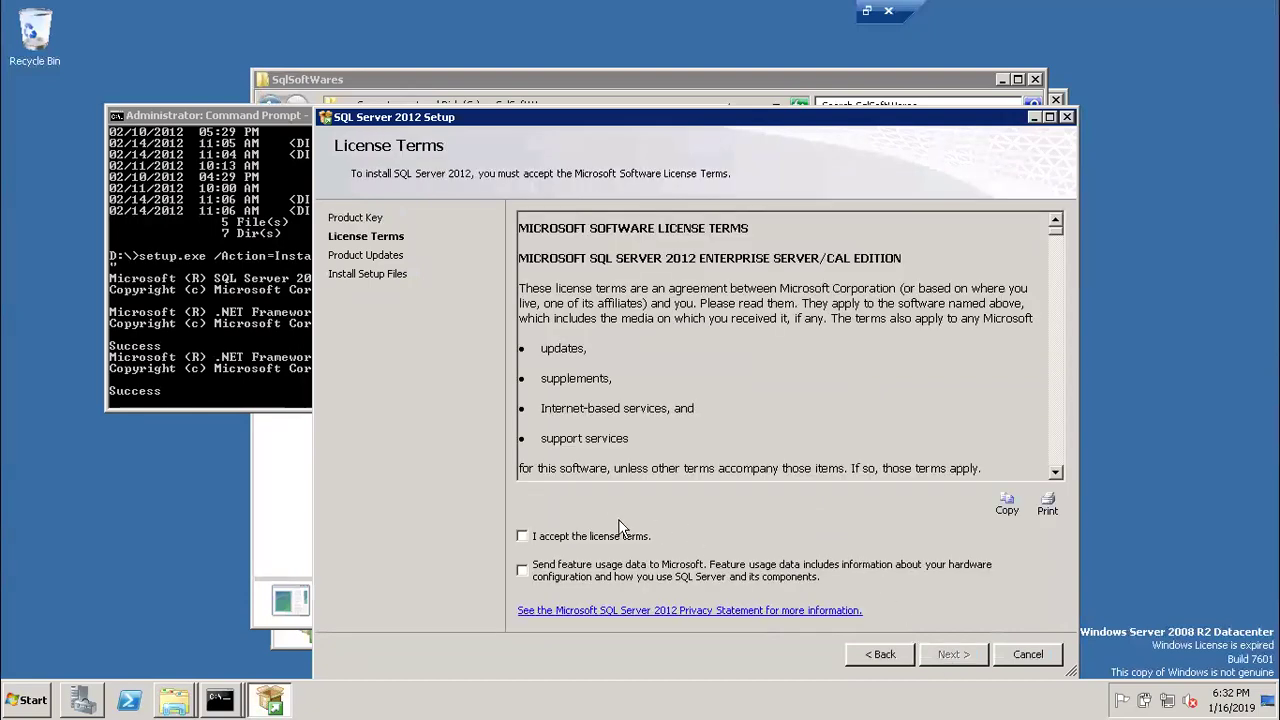
left_click(607, 538)
left_click(953, 654)
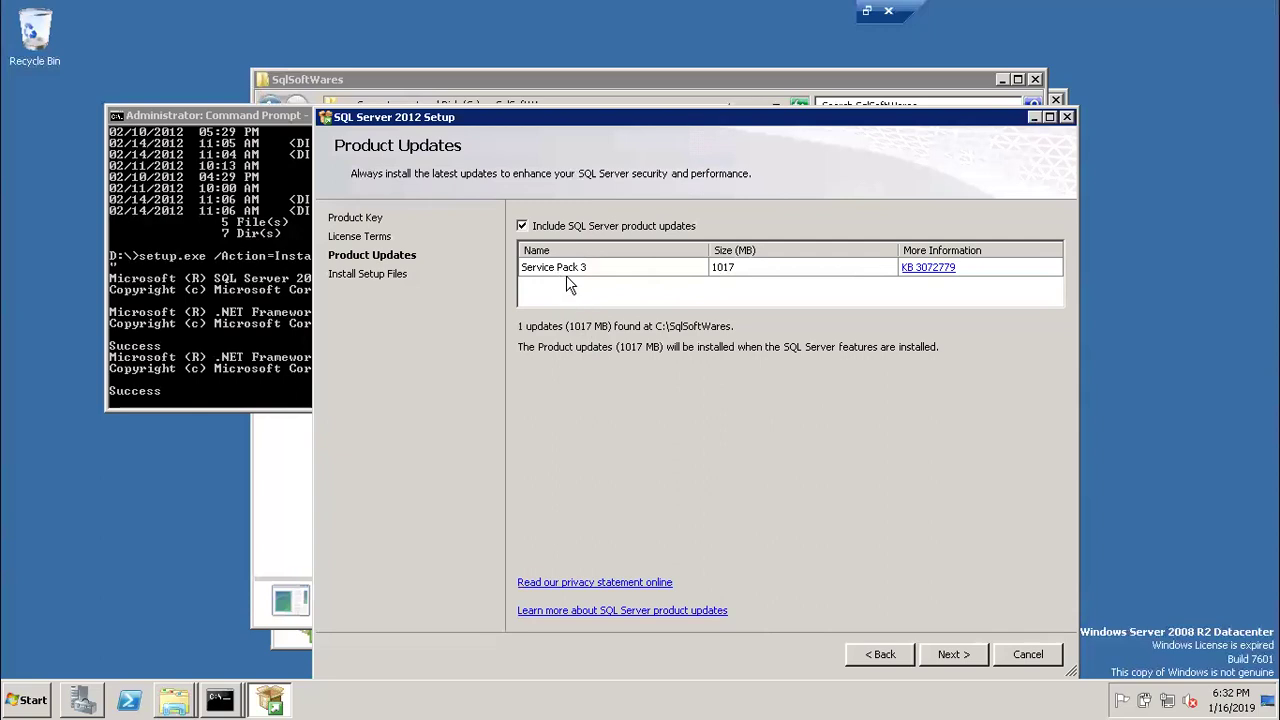
Review the setup command and both source folders, then continue setup with the Service Pack 3 product update included
left_click(309, 320)
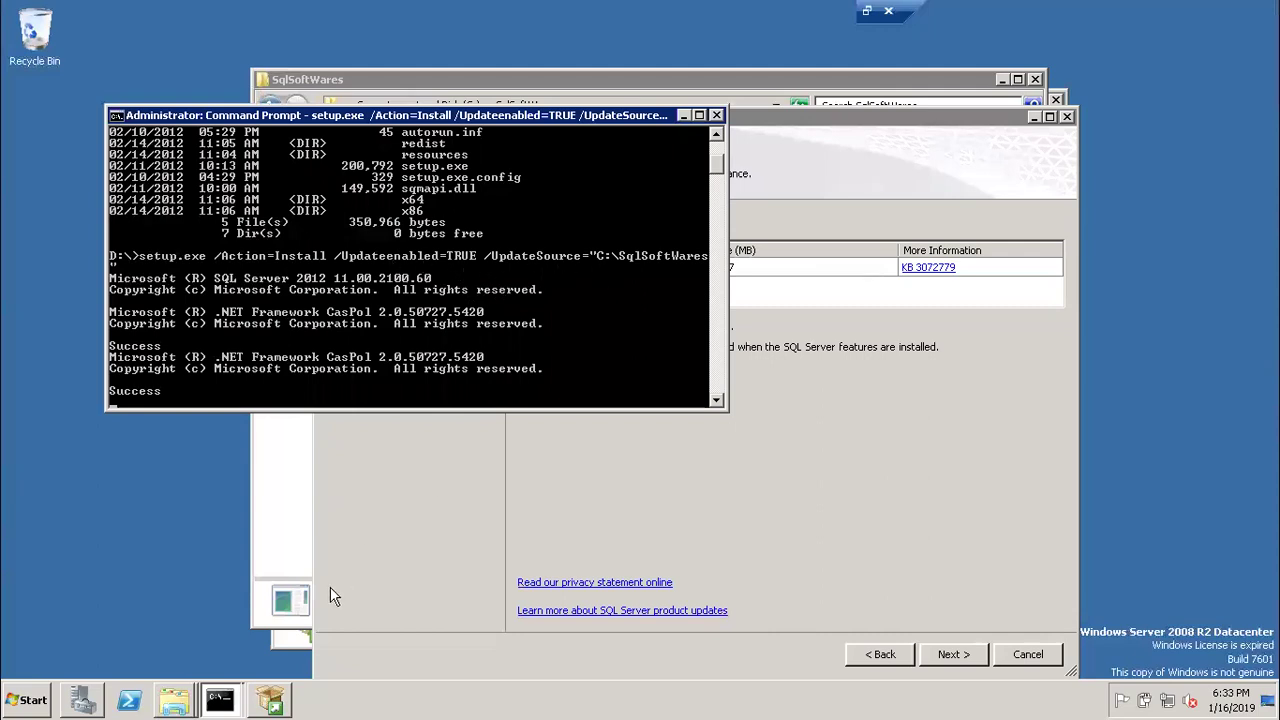
left_click(279, 639)
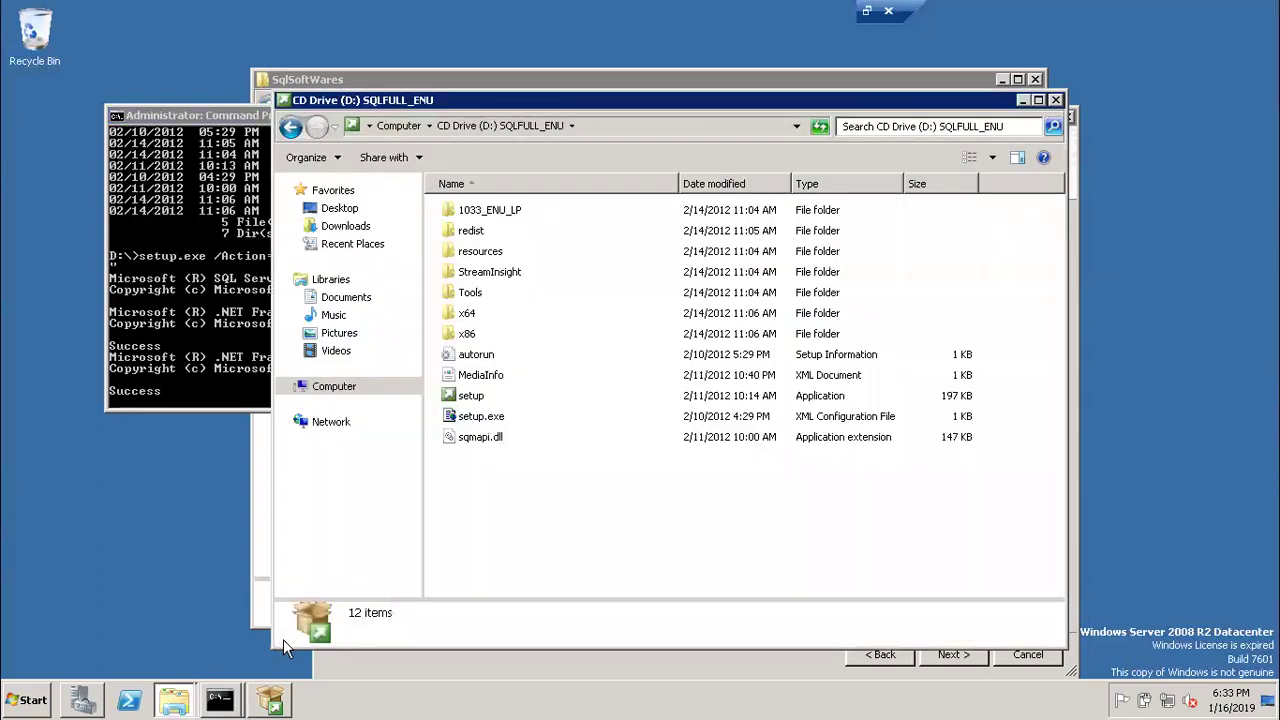
left_click(755, 78)
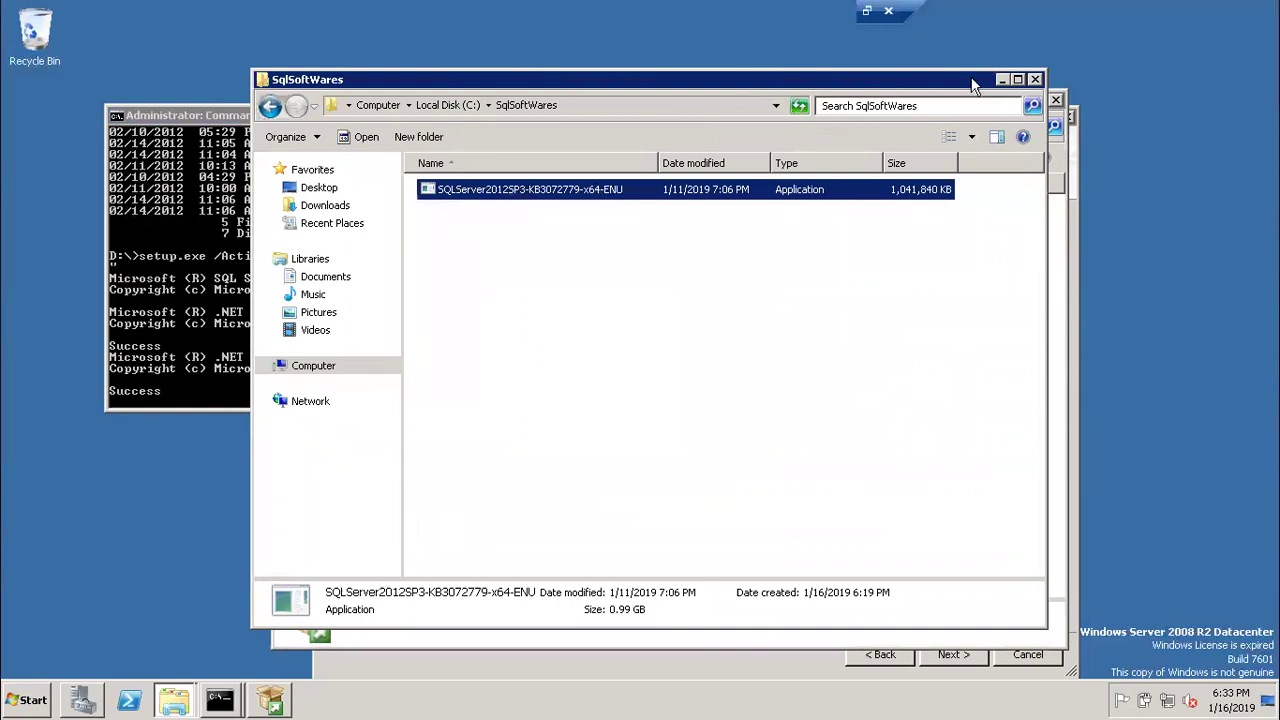
left_click(998, 81)
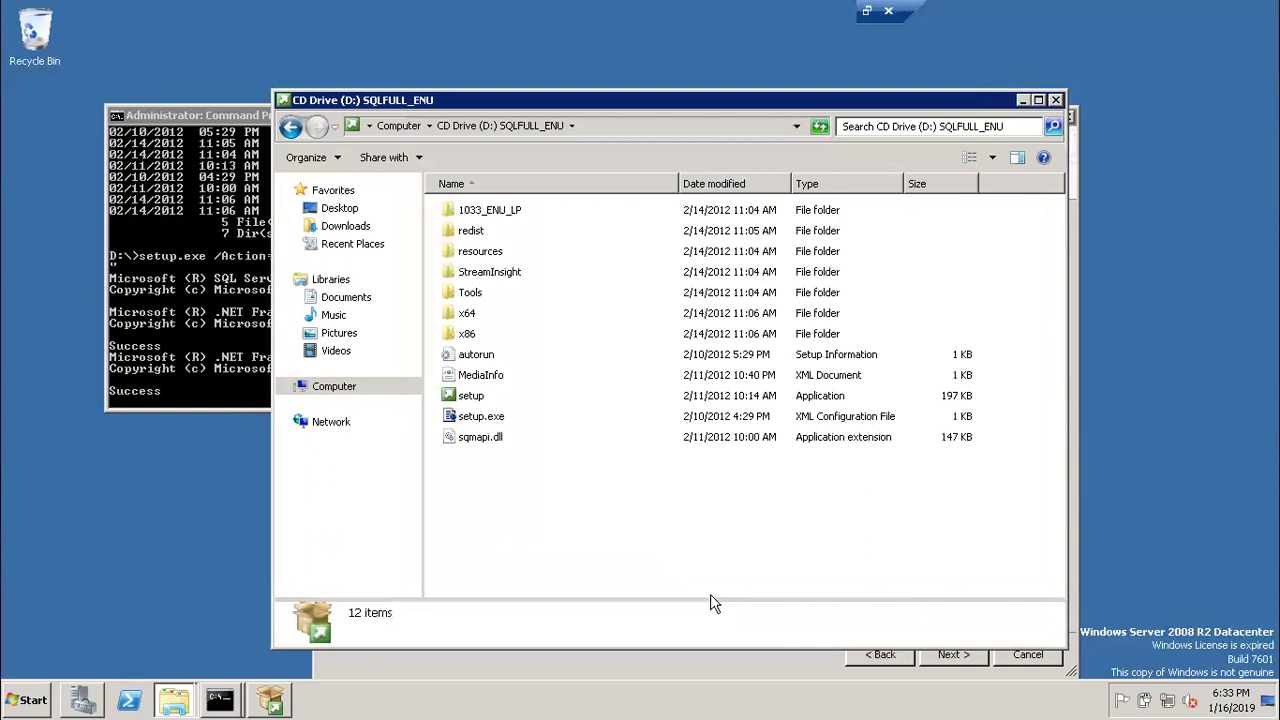
left_click(701, 656)
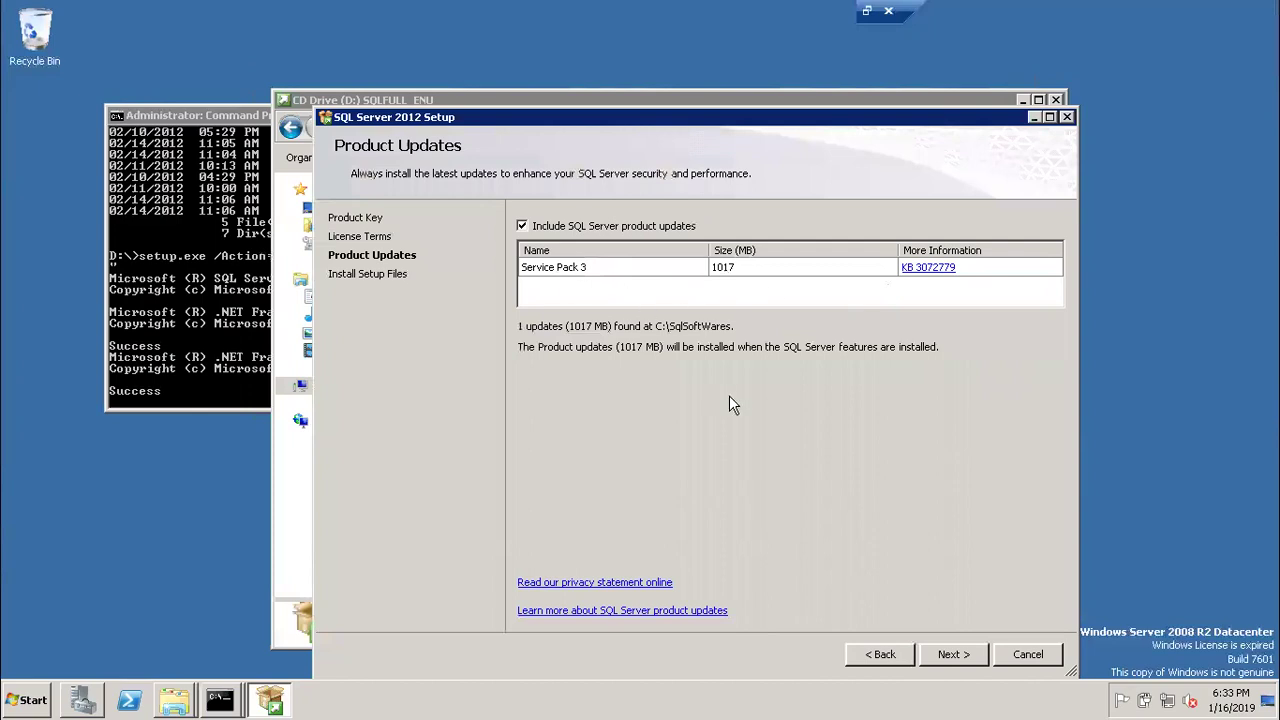
left_click(950, 656)
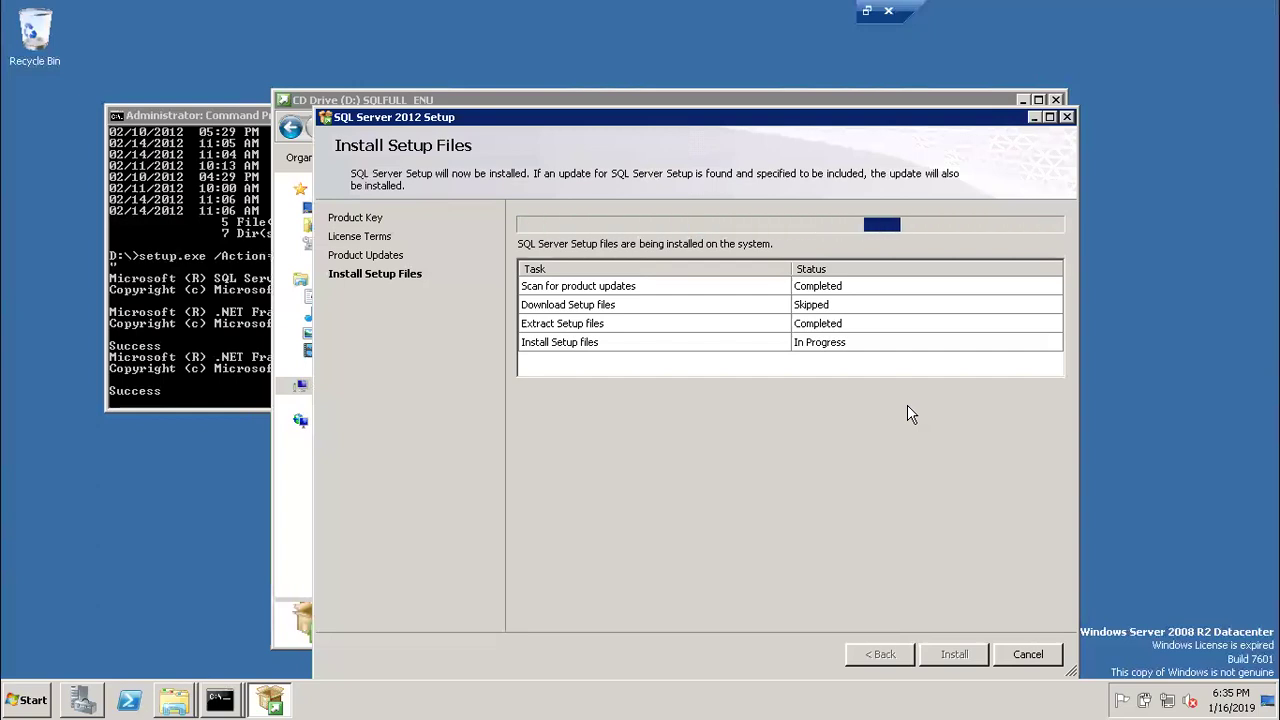
Open Programs and Features by running appwiz.cpl
key("super+r")
type("a")
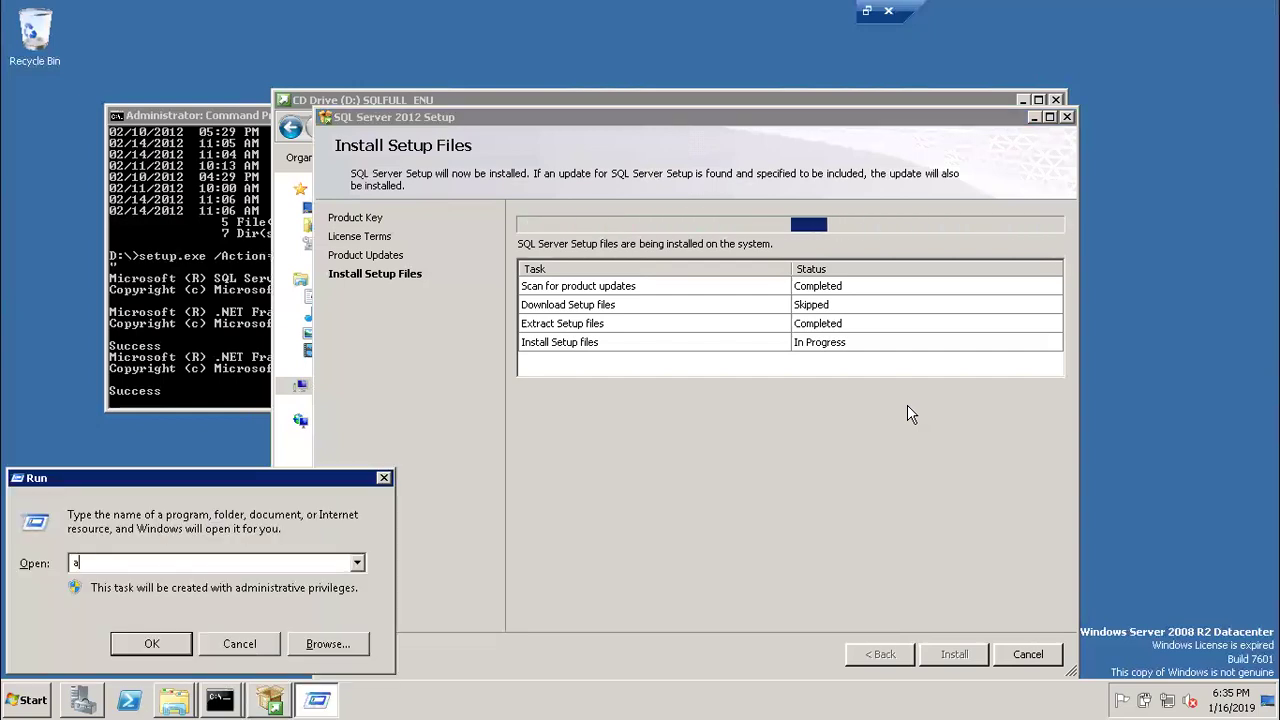
type("ppwiz.cpl")
key("Return")
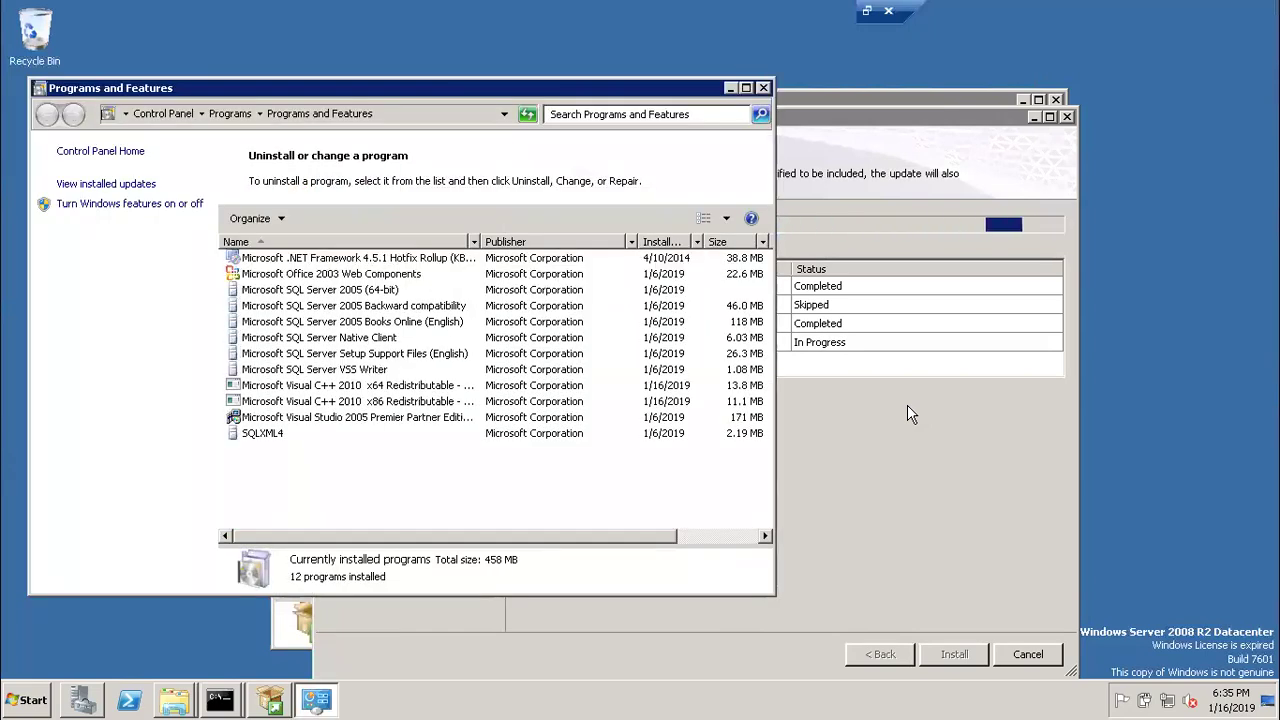
Examine the installed SQL Server 2005 components in the program list, then minimize Programs and Features
left_click(335, 290)
left_click(341, 305)
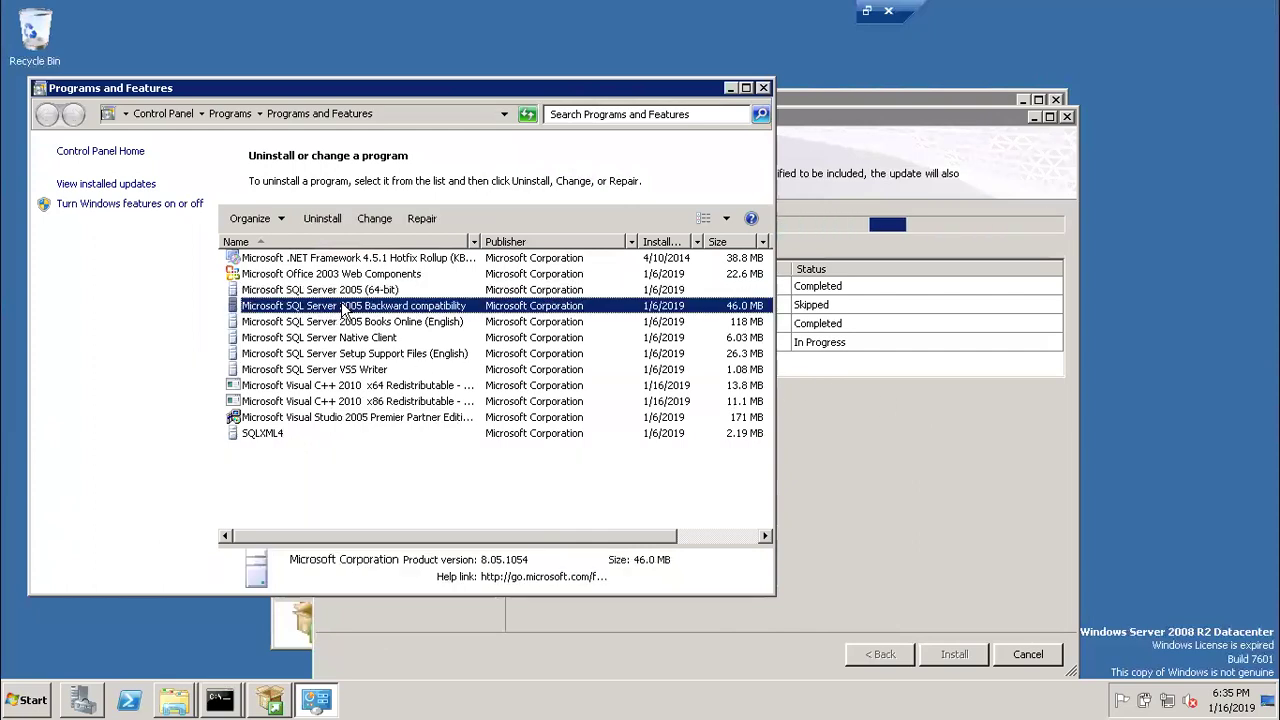
left_click(343, 321)
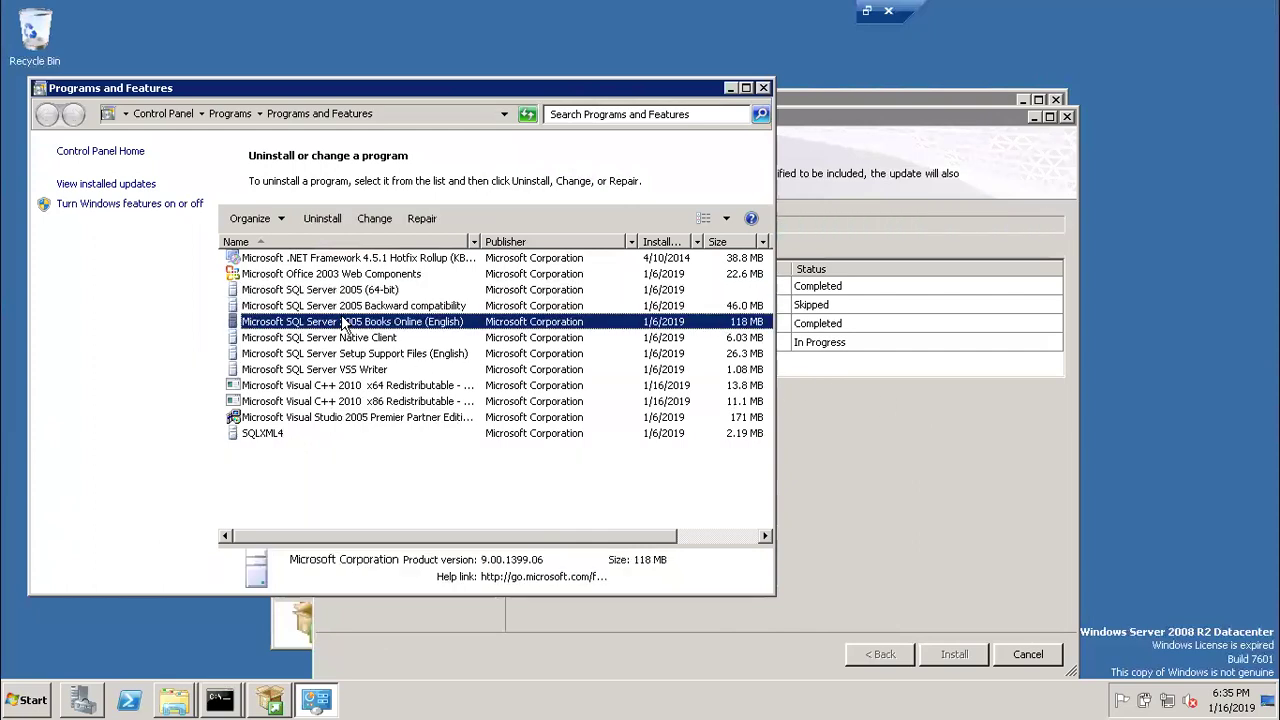
left_click(360, 370)
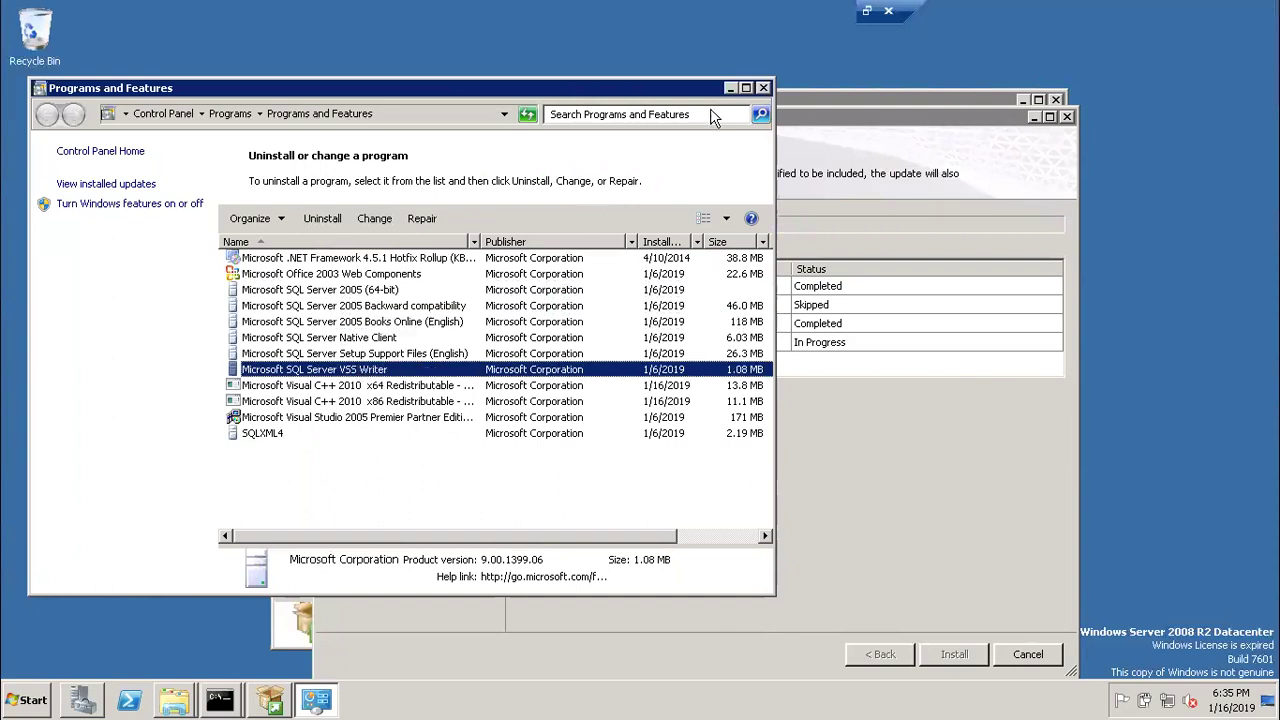
left_click(730, 88)
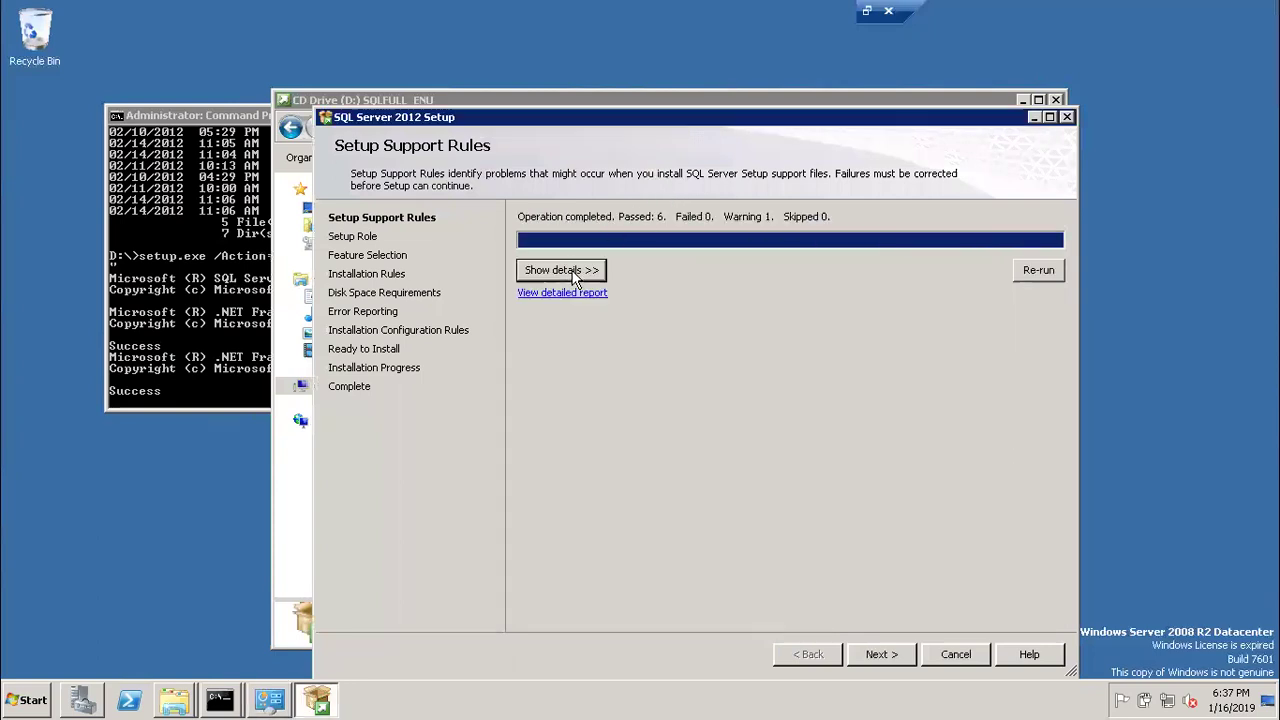
Show the second Setup Support Rules check's details and continue to feature selection with the SQL Server Feature Installation role
left_click(581, 275)
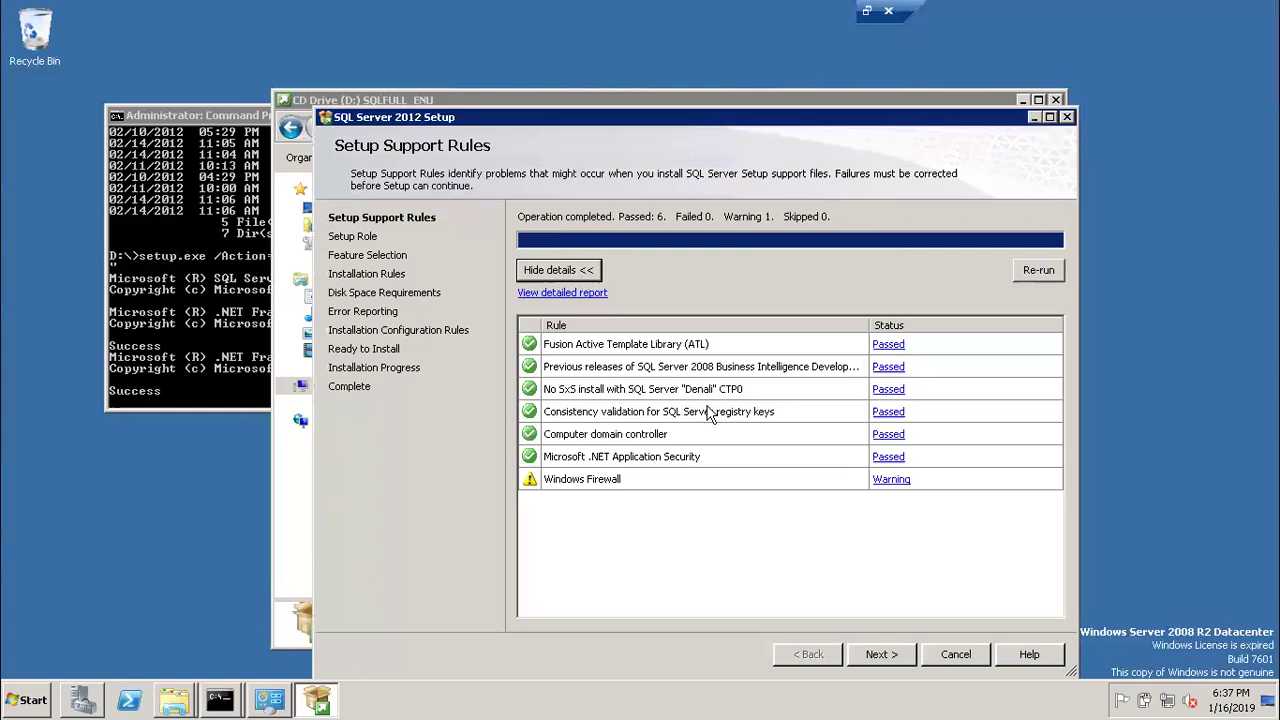
left_click(878, 654)
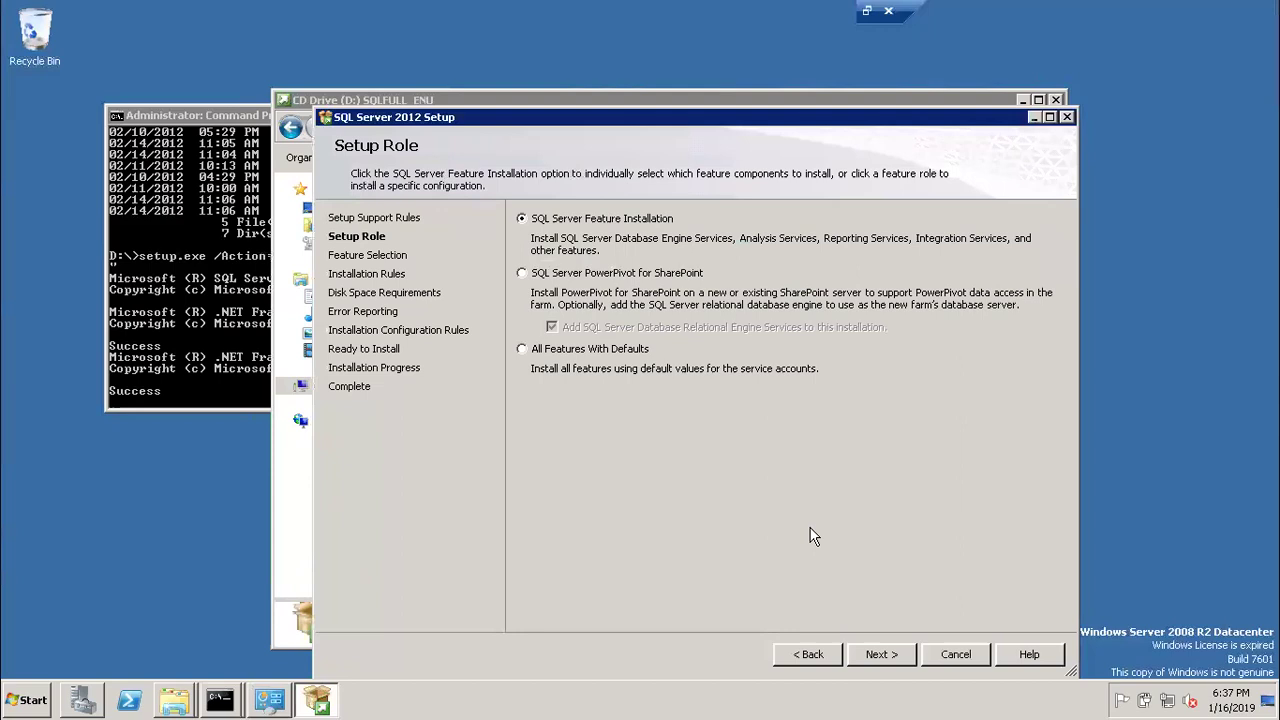
left_click(871, 654)
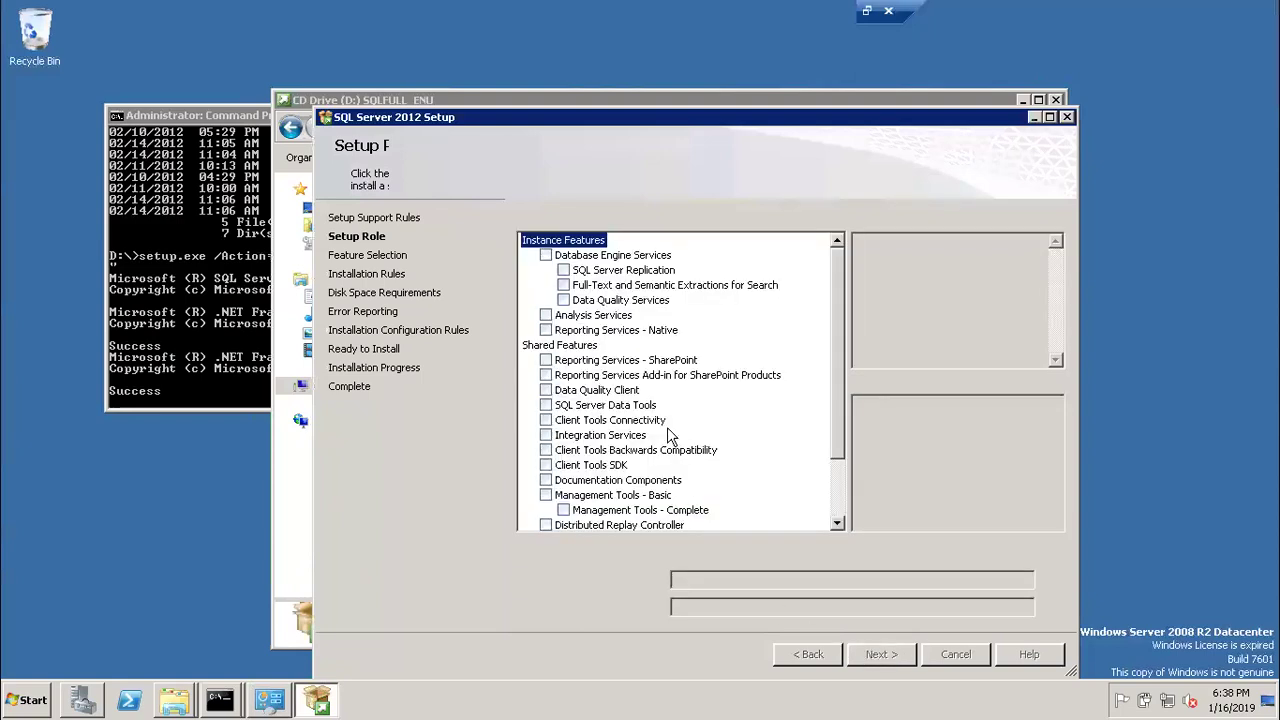
Select the instance features Database Engine Services, SQL Server Replication, and Full-Text and Semantic Extractions for Search
left_click(546, 256)
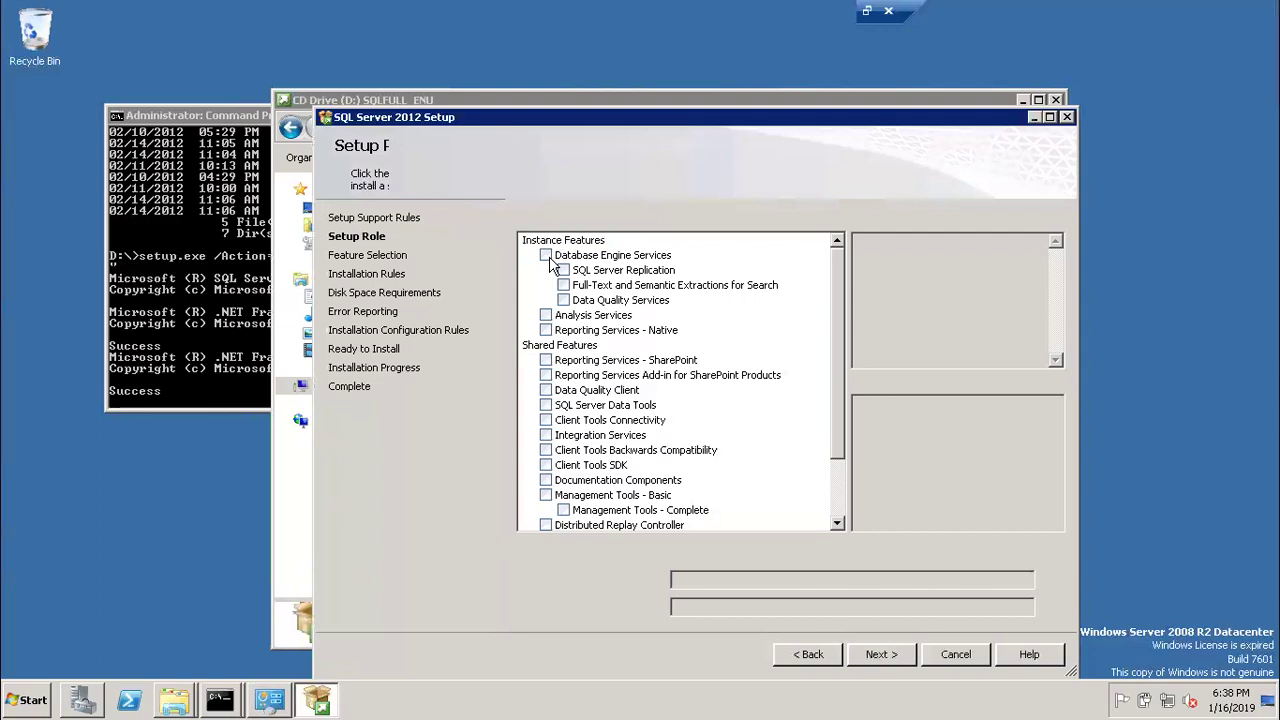
left_click(563, 271)
left_click(563, 285)
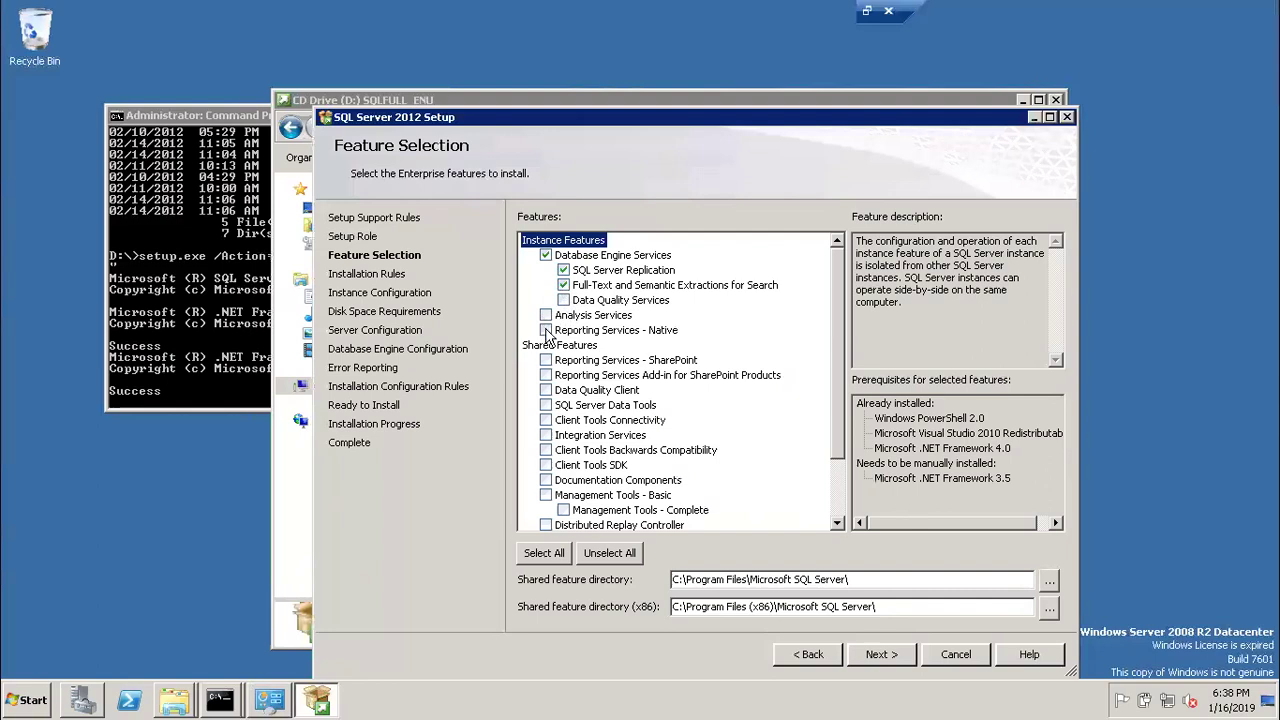
Select the shared features SQL Server Data Tools, Client Tools Connectivity, Backwards Compatibility and SDK, Documentation Components, Management Tools - Complete, and SQL Client Connectivity SDK
left_click(546, 405)
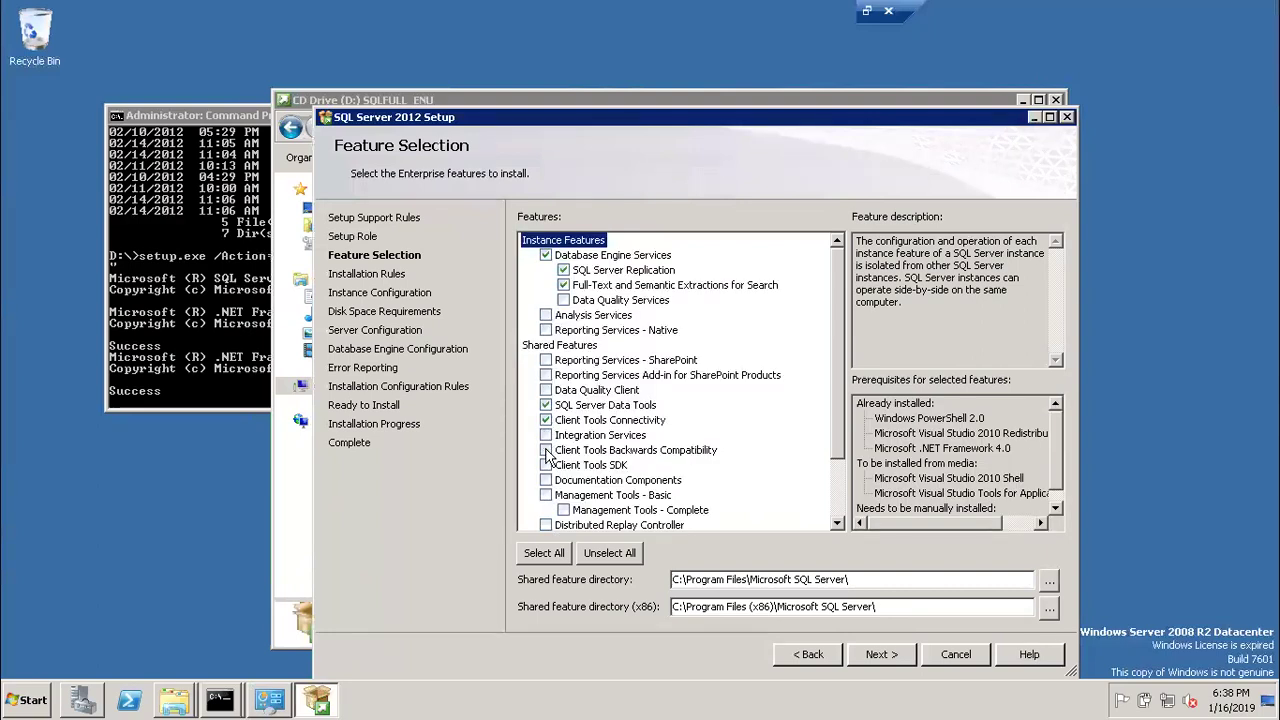
left_click(546, 451)
left_click(546, 465)
left_click(546, 480)
left_click(546, 495)
scroll(834, 453, "down", 2)
left_click(546, 480)
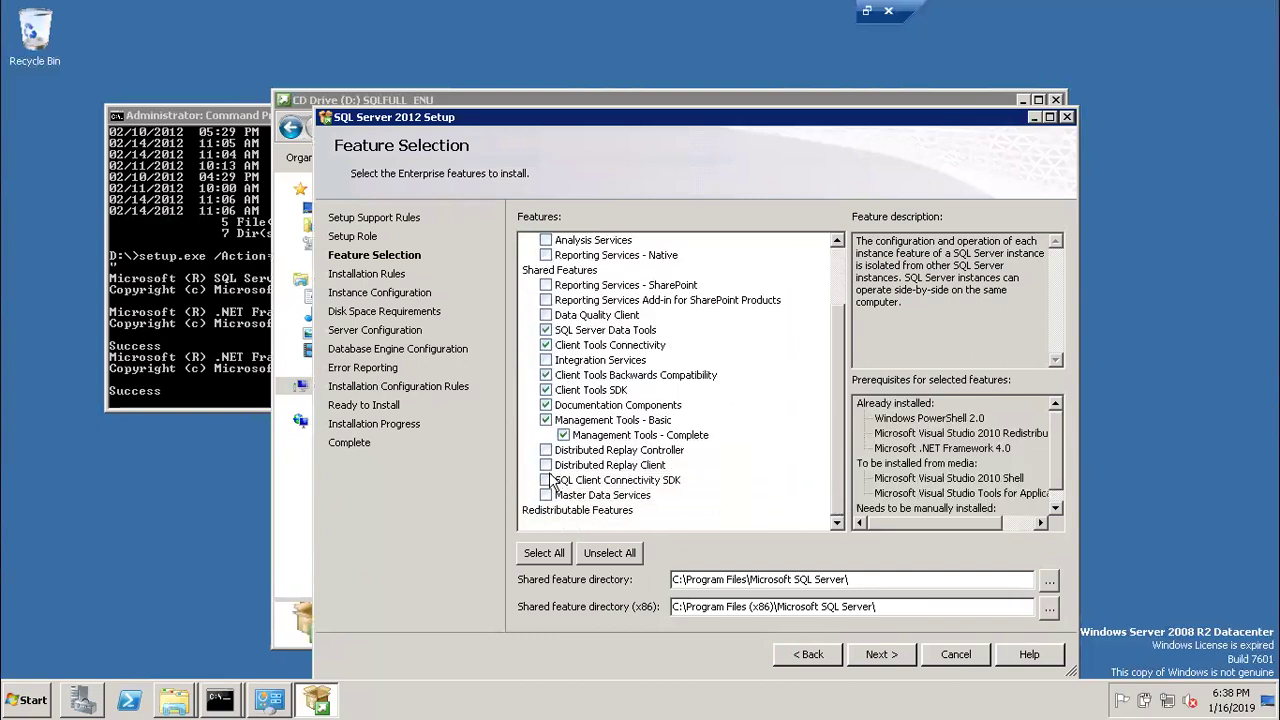
Run the installation rules check for the selected features and start adding Windows features in Server Manager
left_click(886, 652)
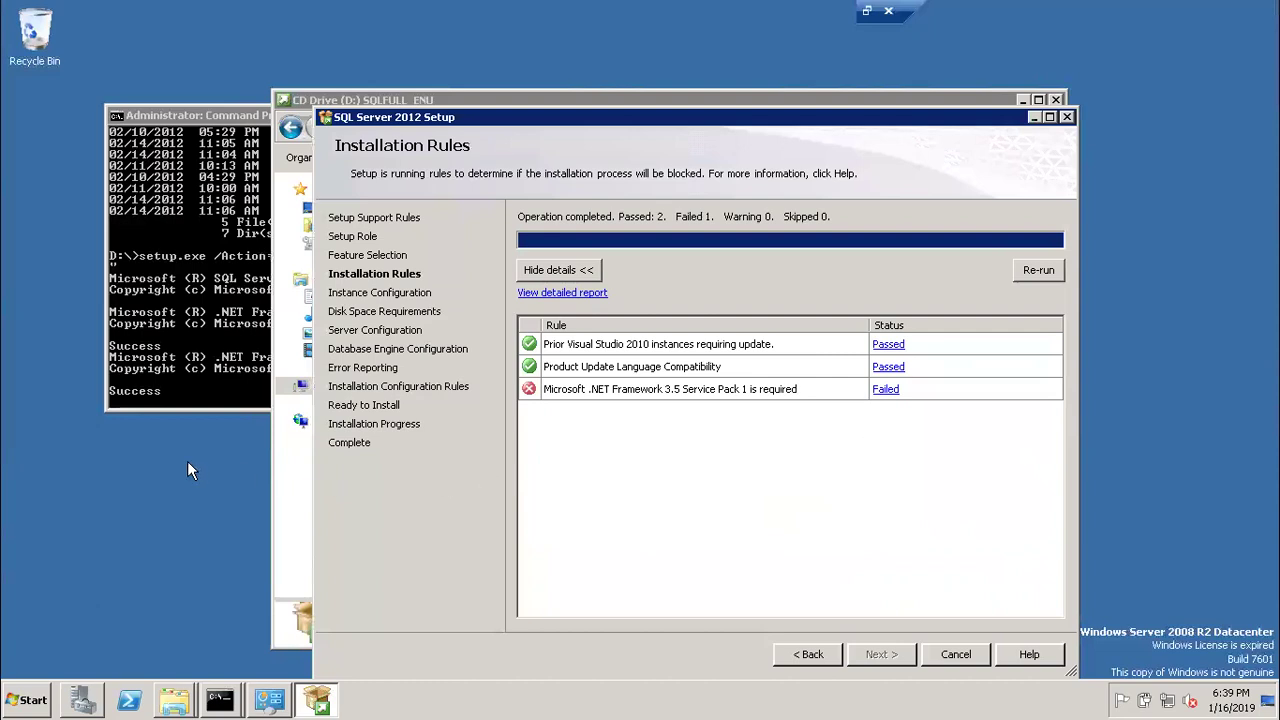
left_click(80, 700)
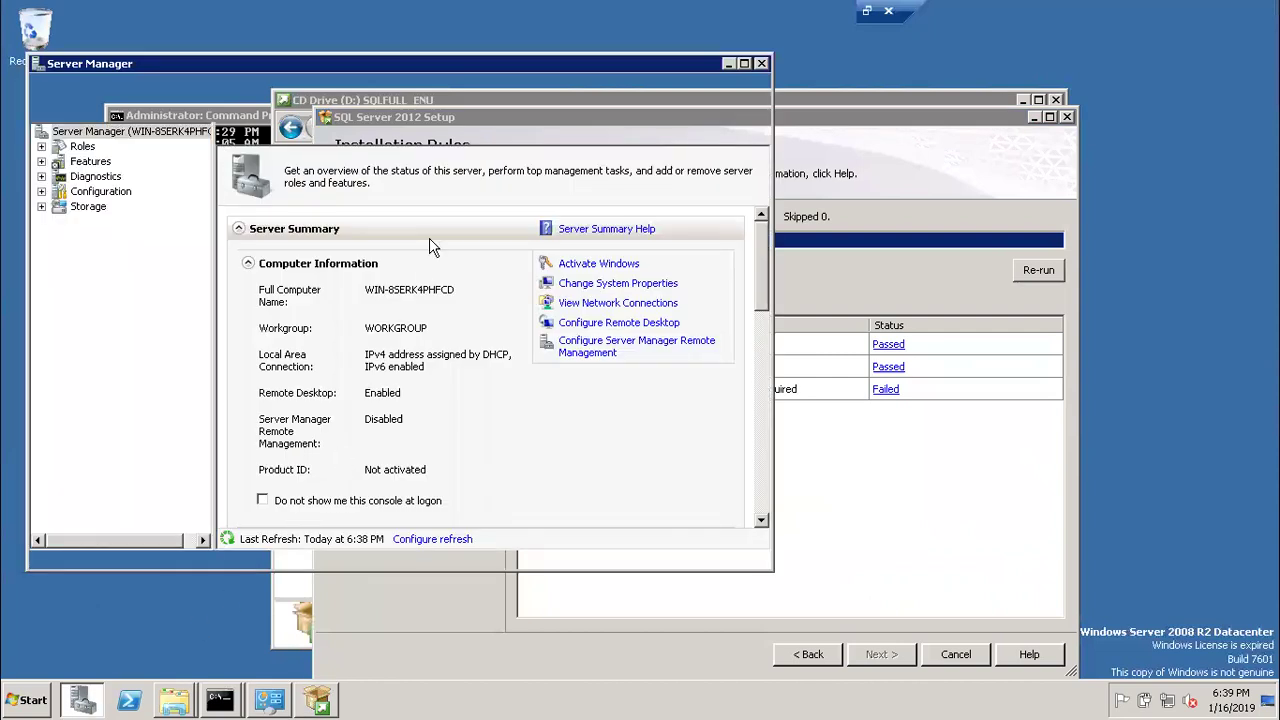
left_click(90, 162)
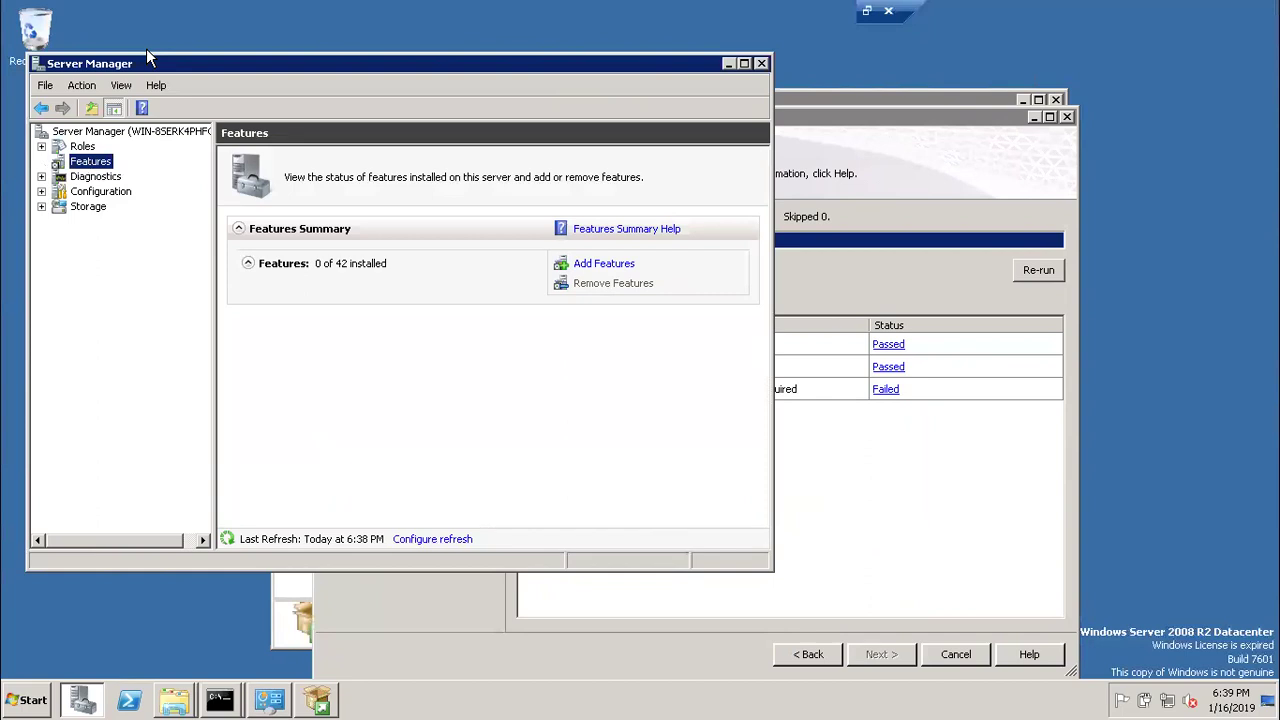
left_click(609, 264)
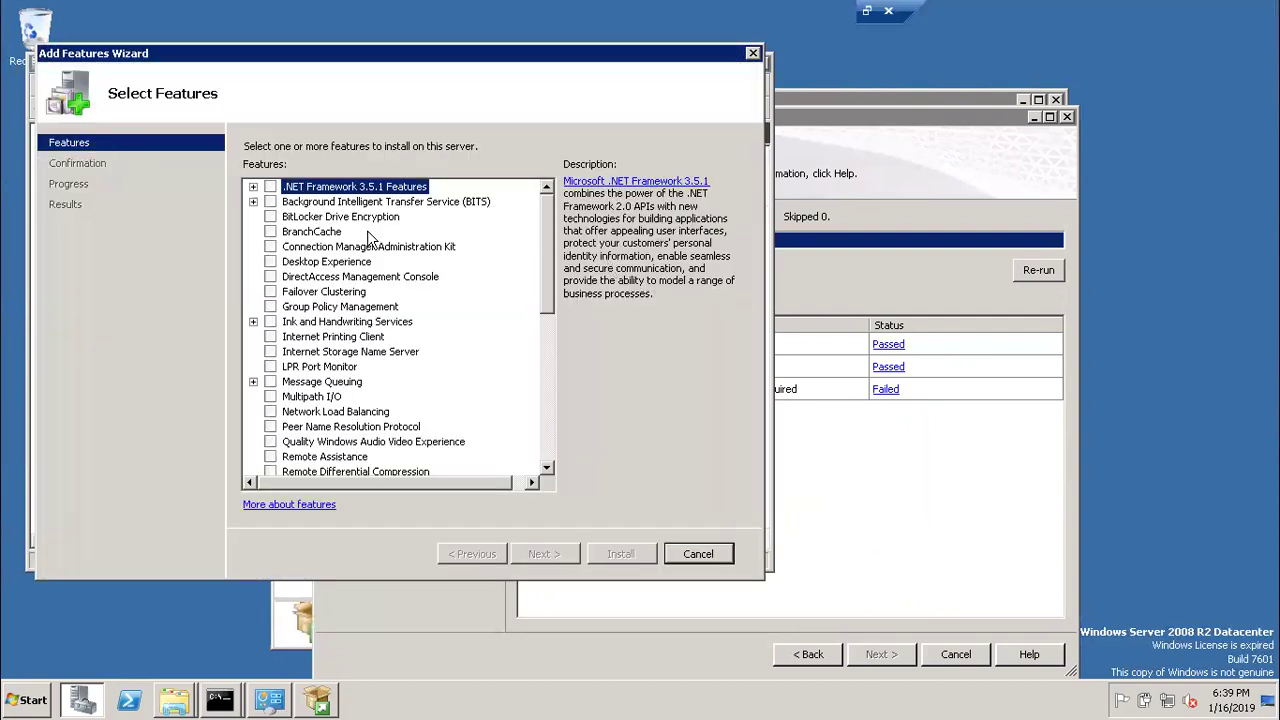
Select .NET Framework 3.5.1 Features including WCF Activation, and add the required role services
left_click(254, 187)
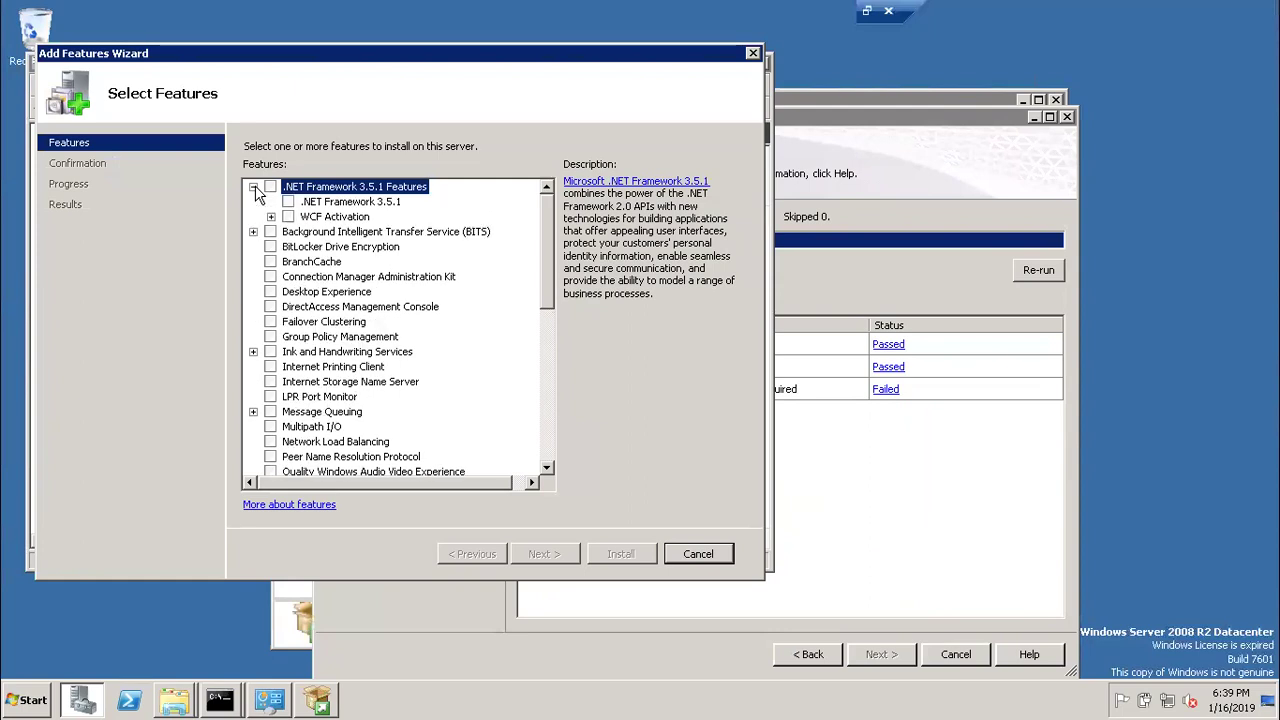
left_click(271, 216)
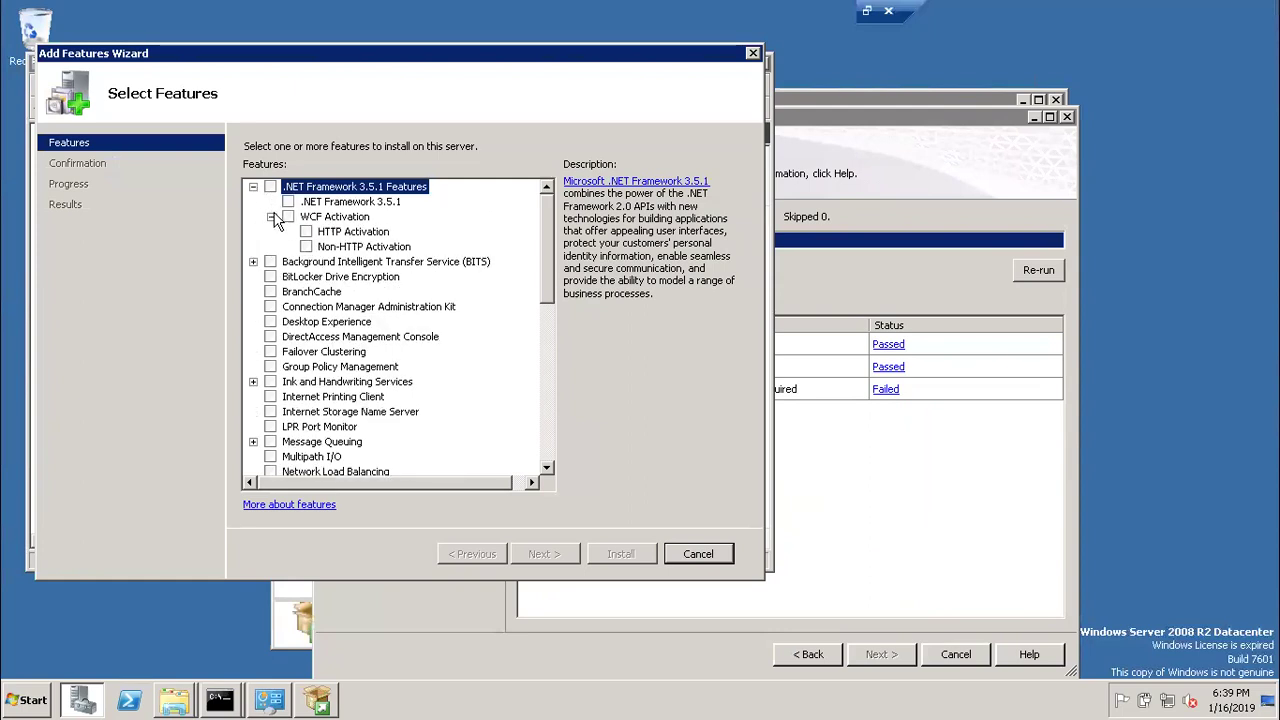
left_click(270, 186)
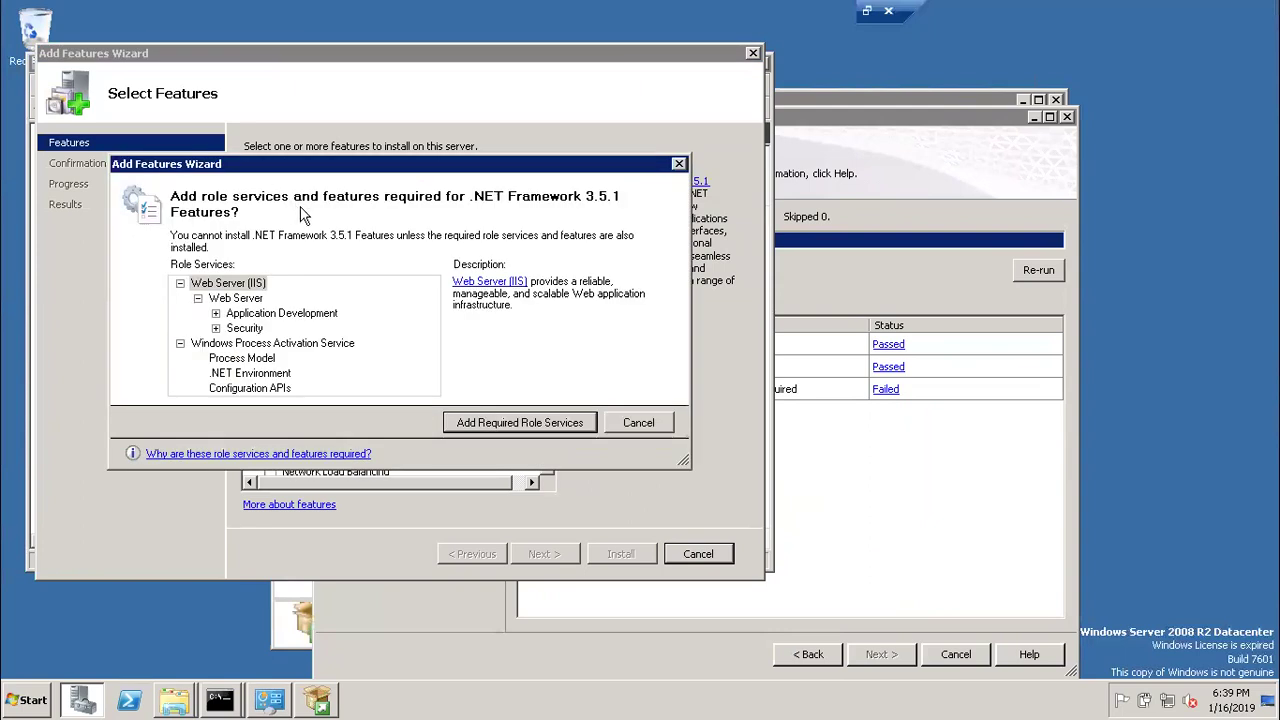
left_click(490, 423)
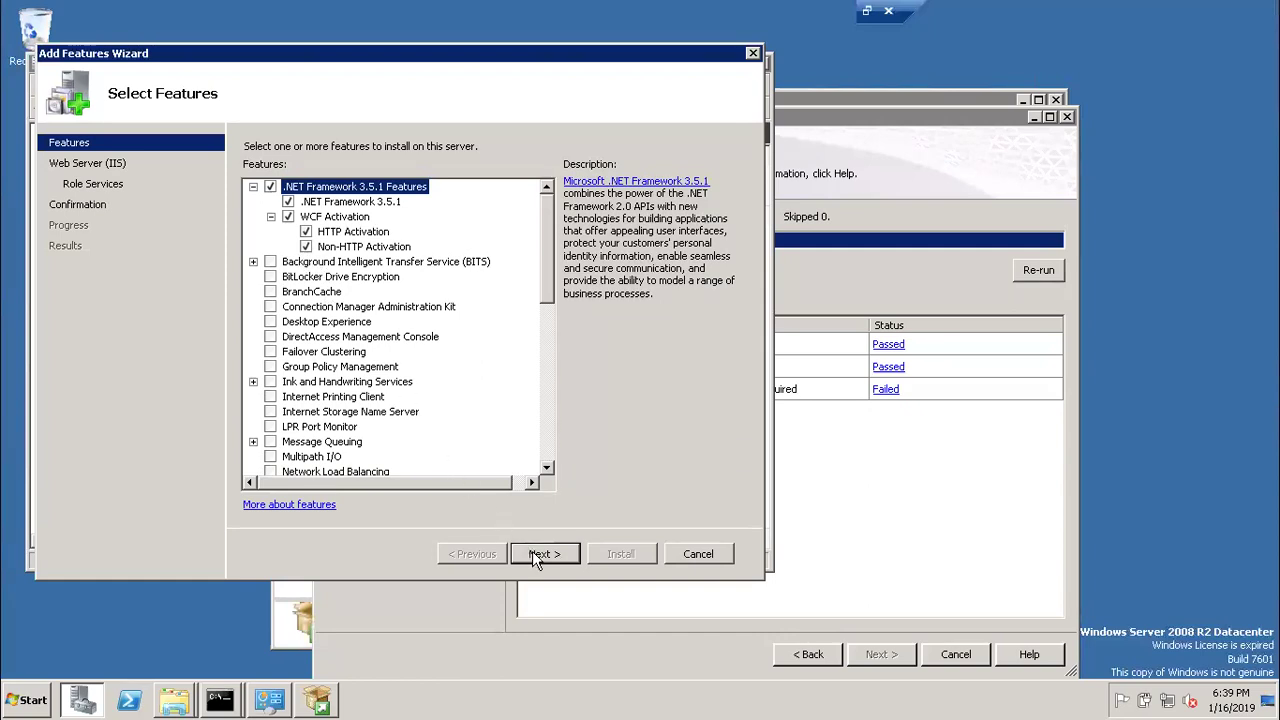
Install the .NET Framework 3.5.1 features with the preselected Web Server (IIS) role services and close the wizard when finished
left_click(534, 555)
left_click(534, 555)
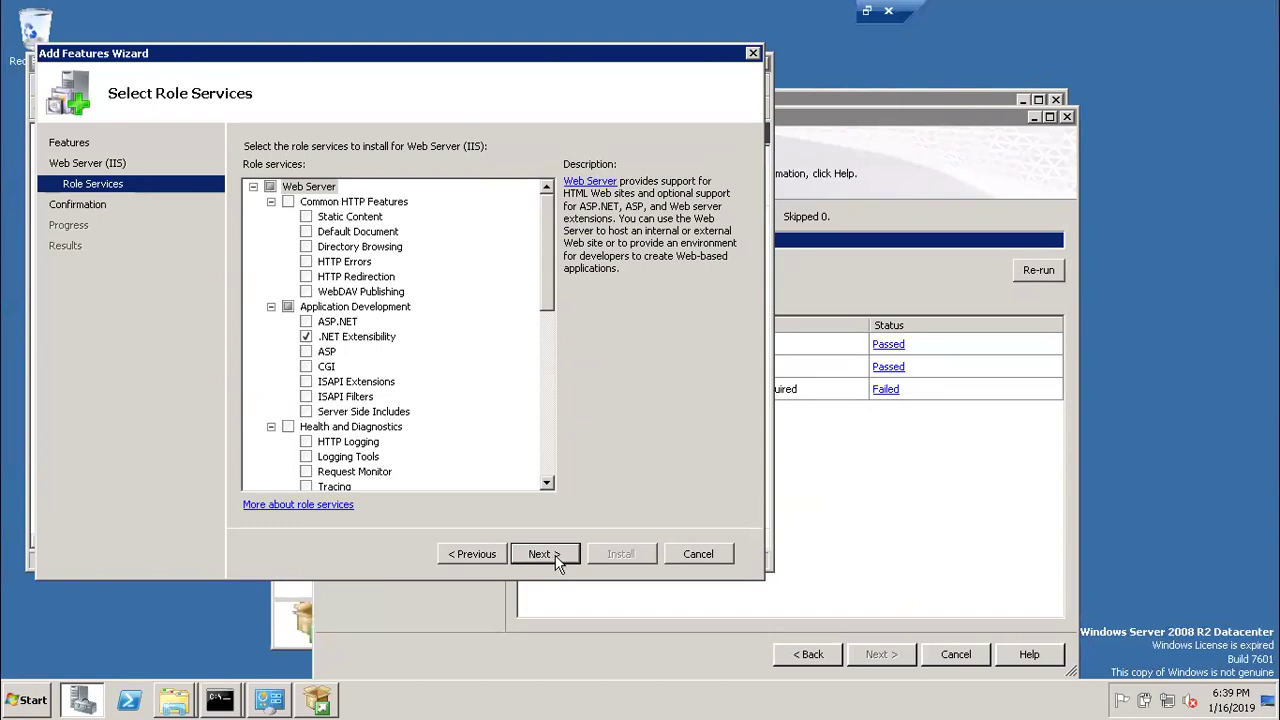
left_click(556, 560)
left_click(606, 558)
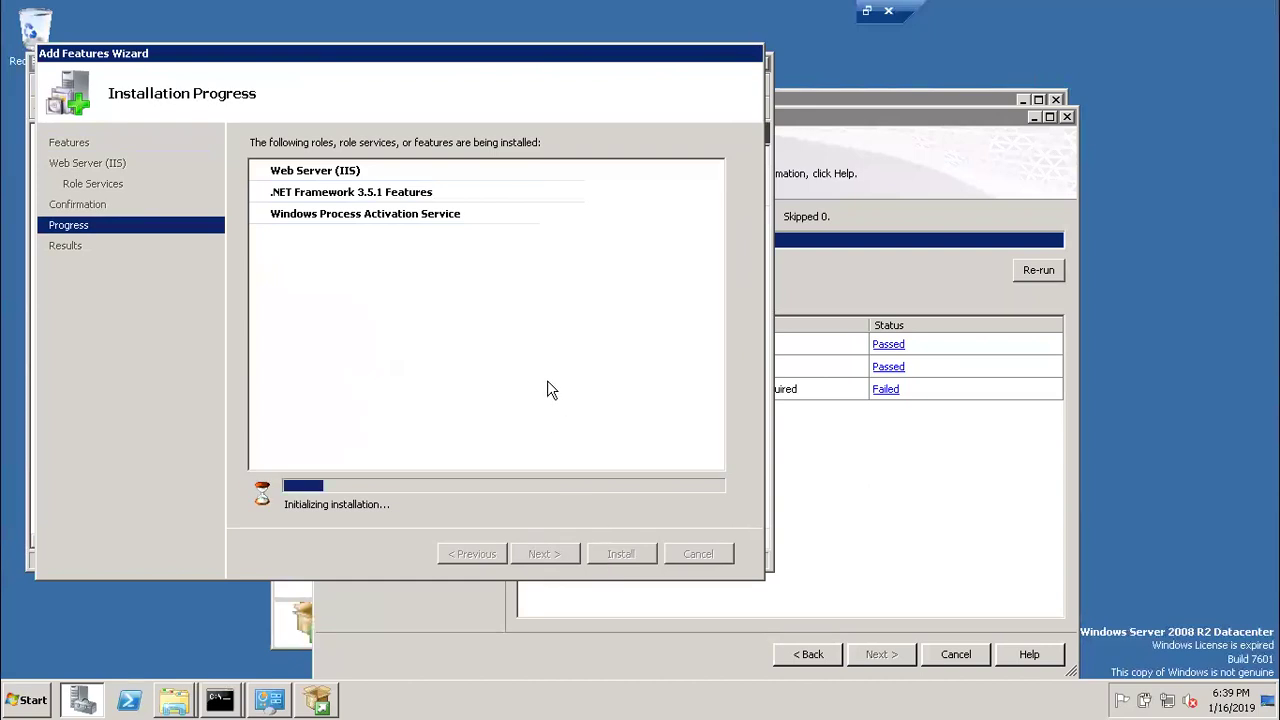
left_click(915, 163)
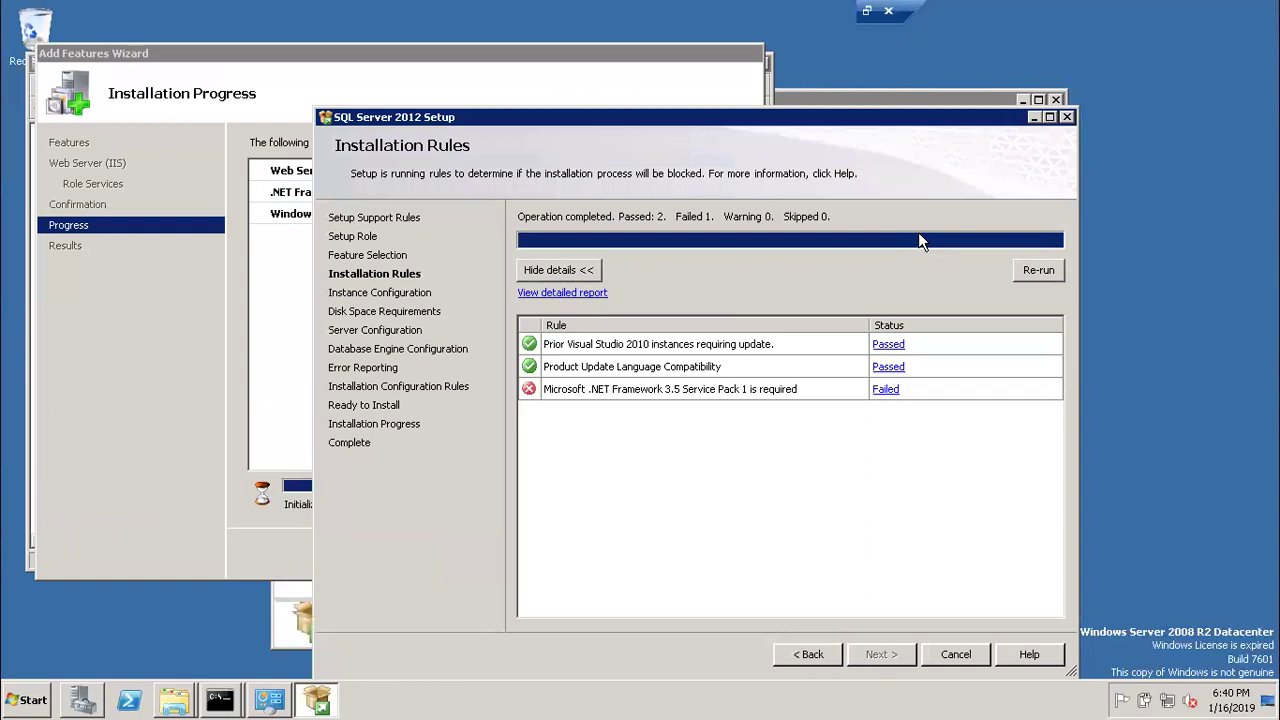
left_click(660, 68)
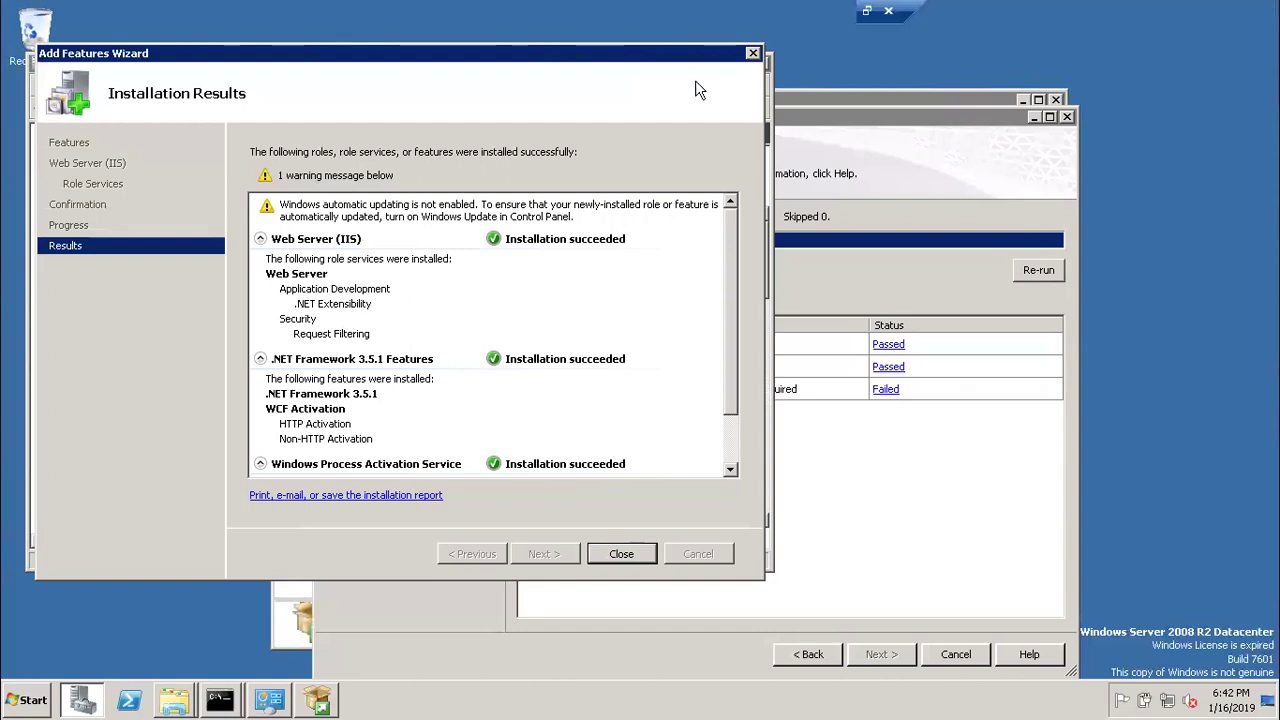
left_click(633, 556)
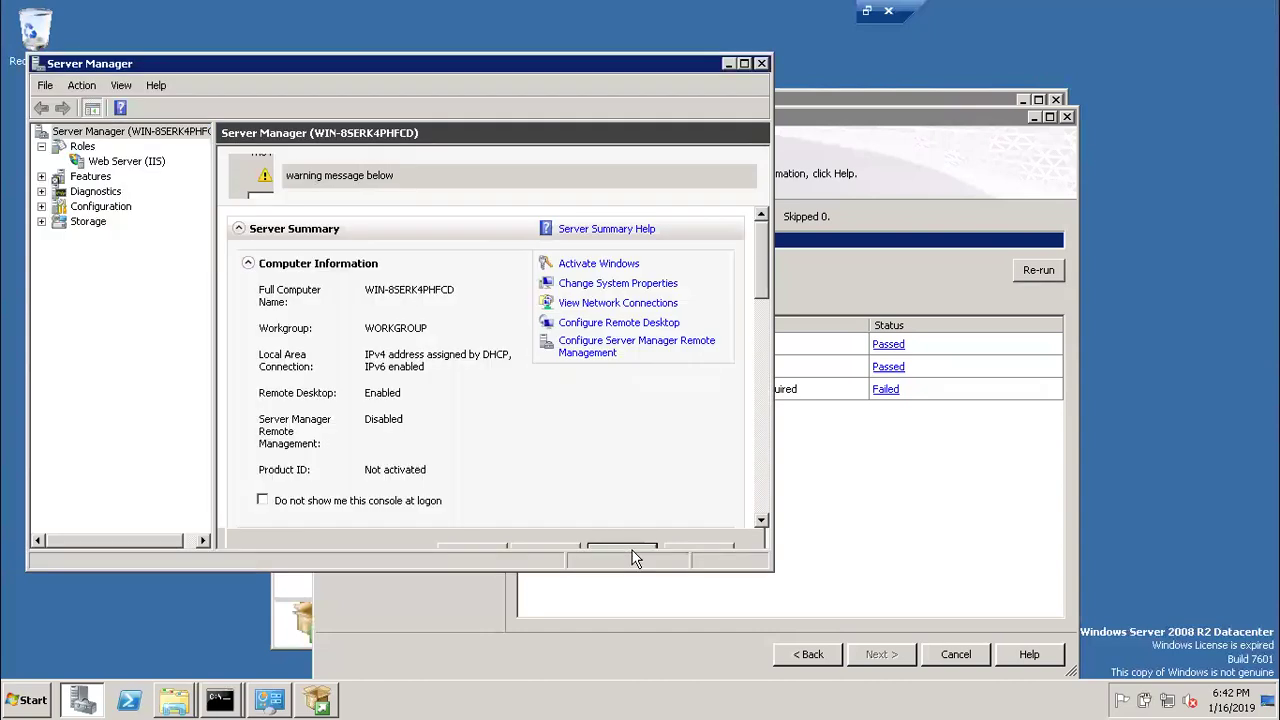
Re-run the installation rules check in SQL Server 2012 Setup and continue to the instance configuration
left_click(953, 174)
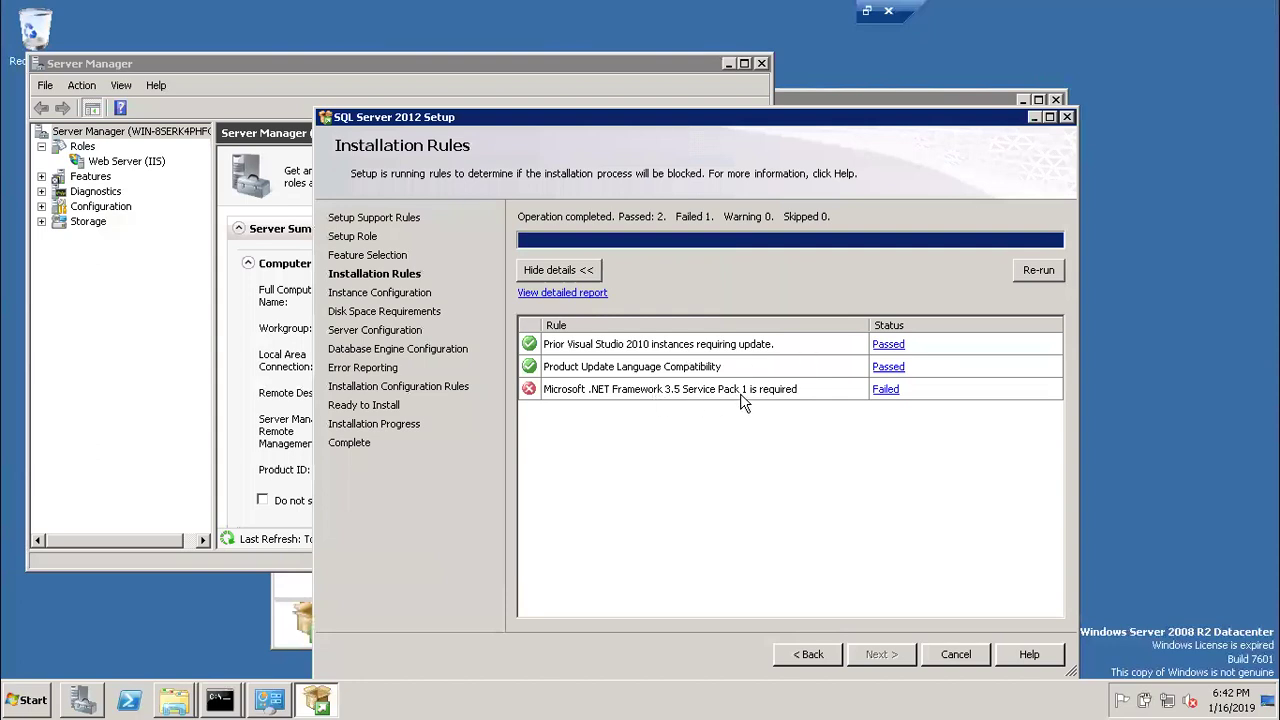
left_click(1030, 271)
left_click(875, 654)
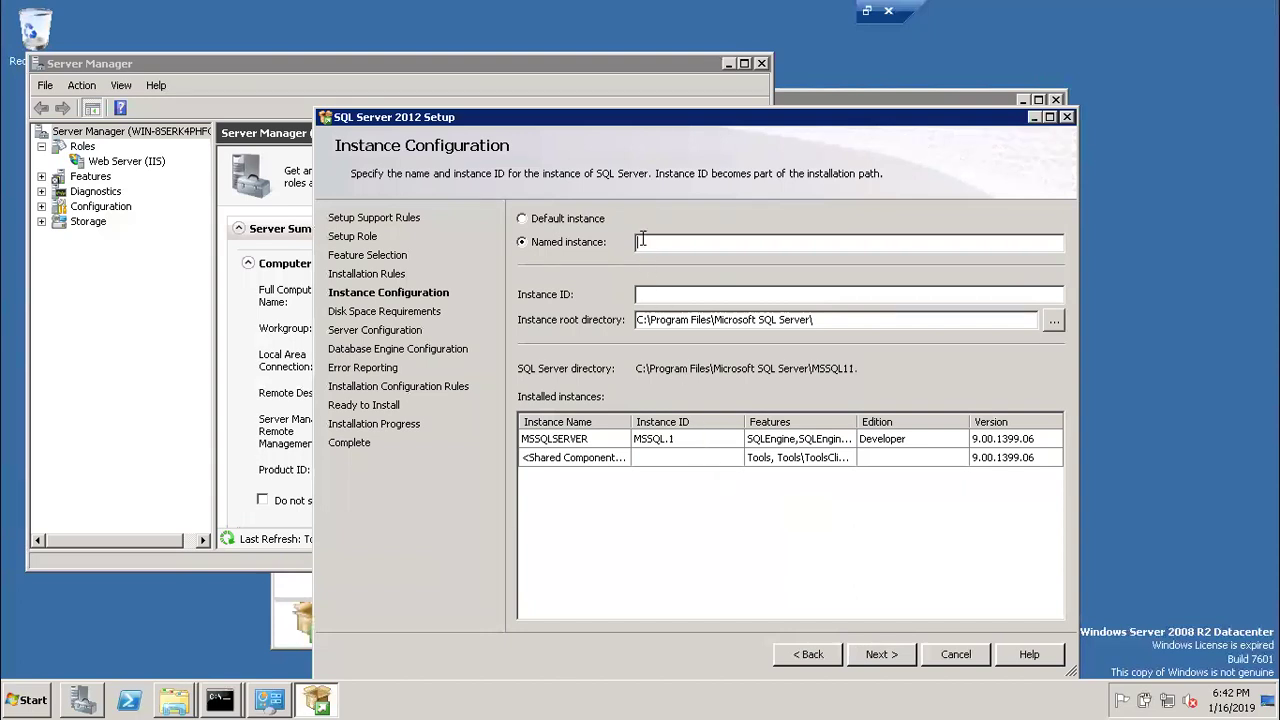
Name the instance SQL2012 with the matching instance ID and continue past the disk space requirements
type("SQ")
type("L2012")
key("Tab")
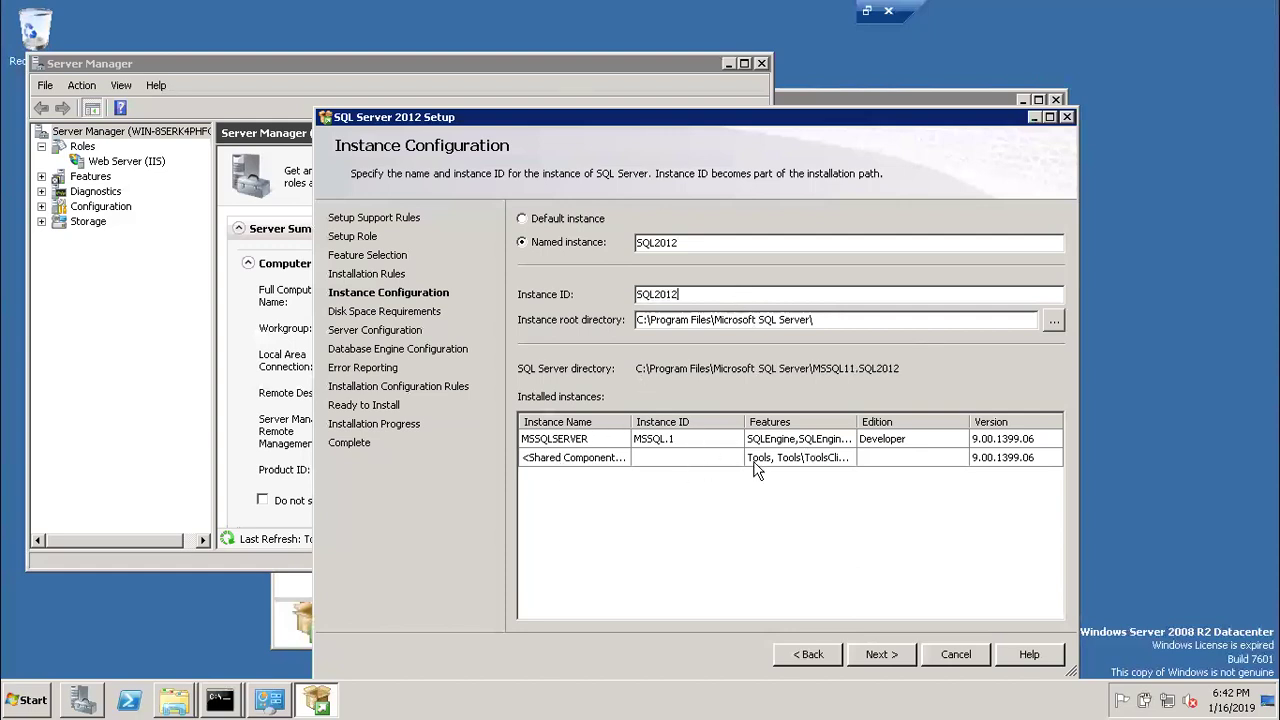
left_click(901, 654)
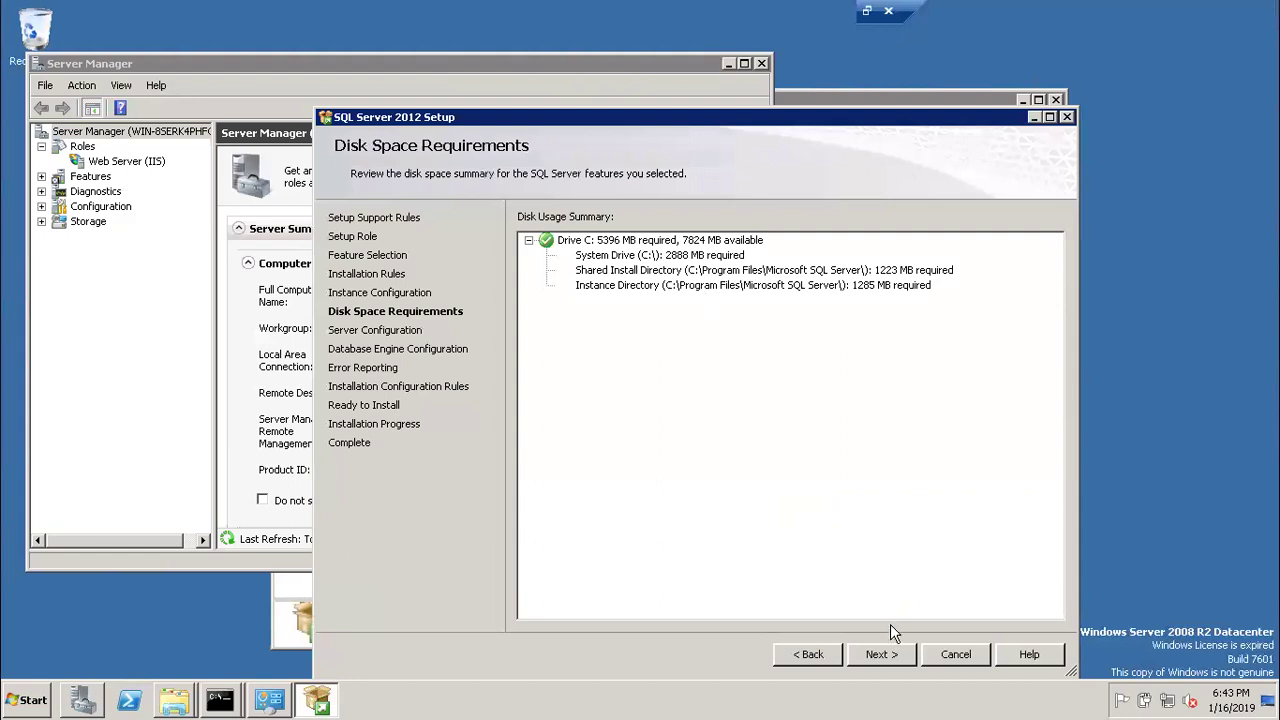
left_click(880, 654)
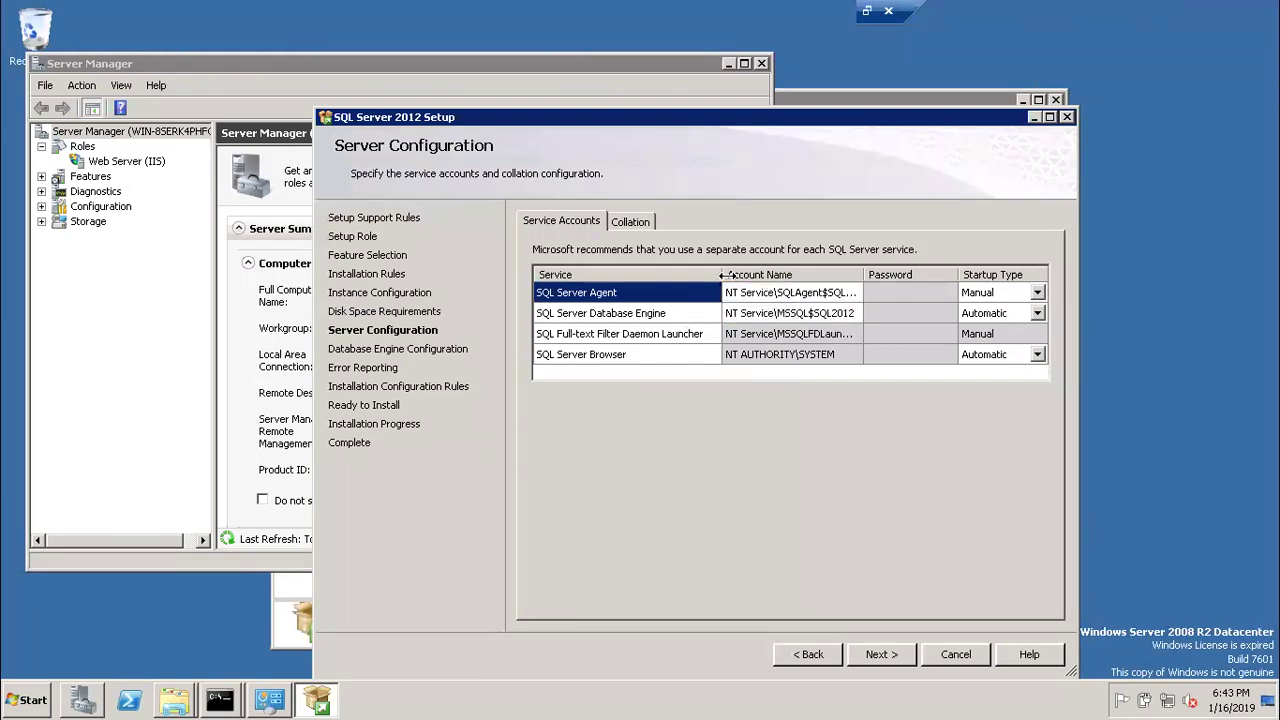
Check the collation settings, keep the default service accounts, and continue to the Database Engine configuration
left_click(638, 223)
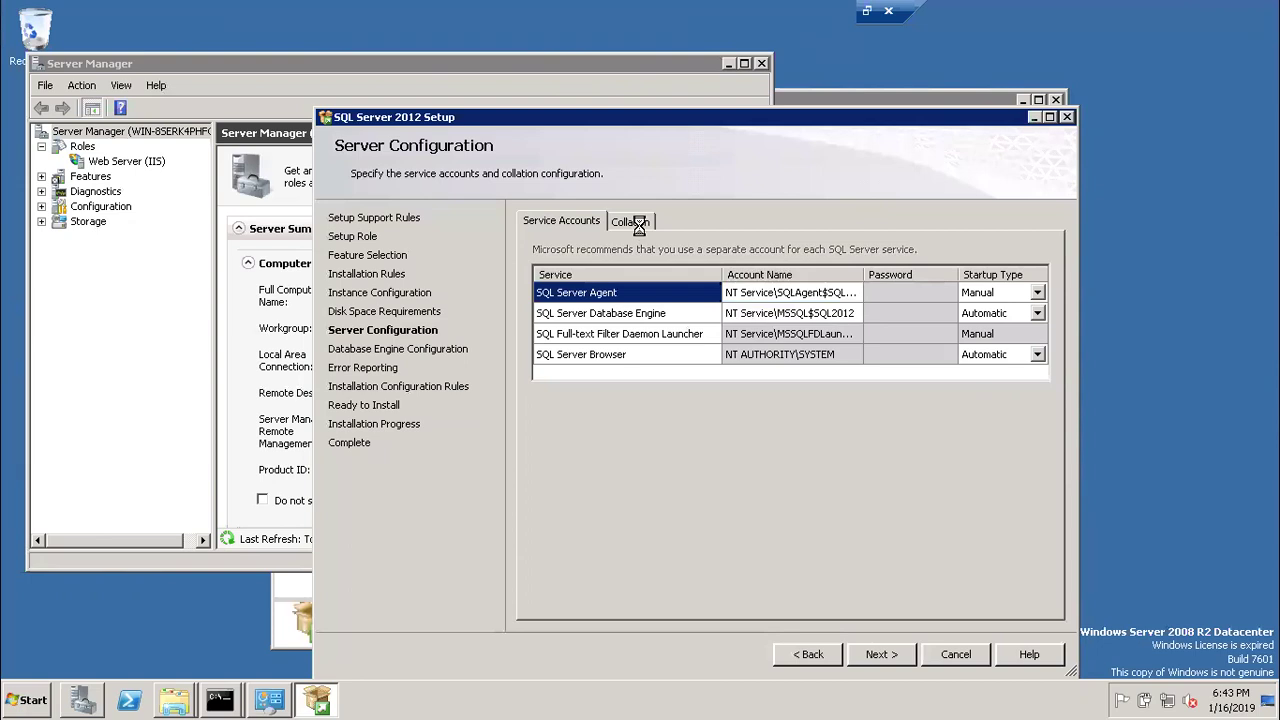
left_click(563, 224)
left_click(880, 655)
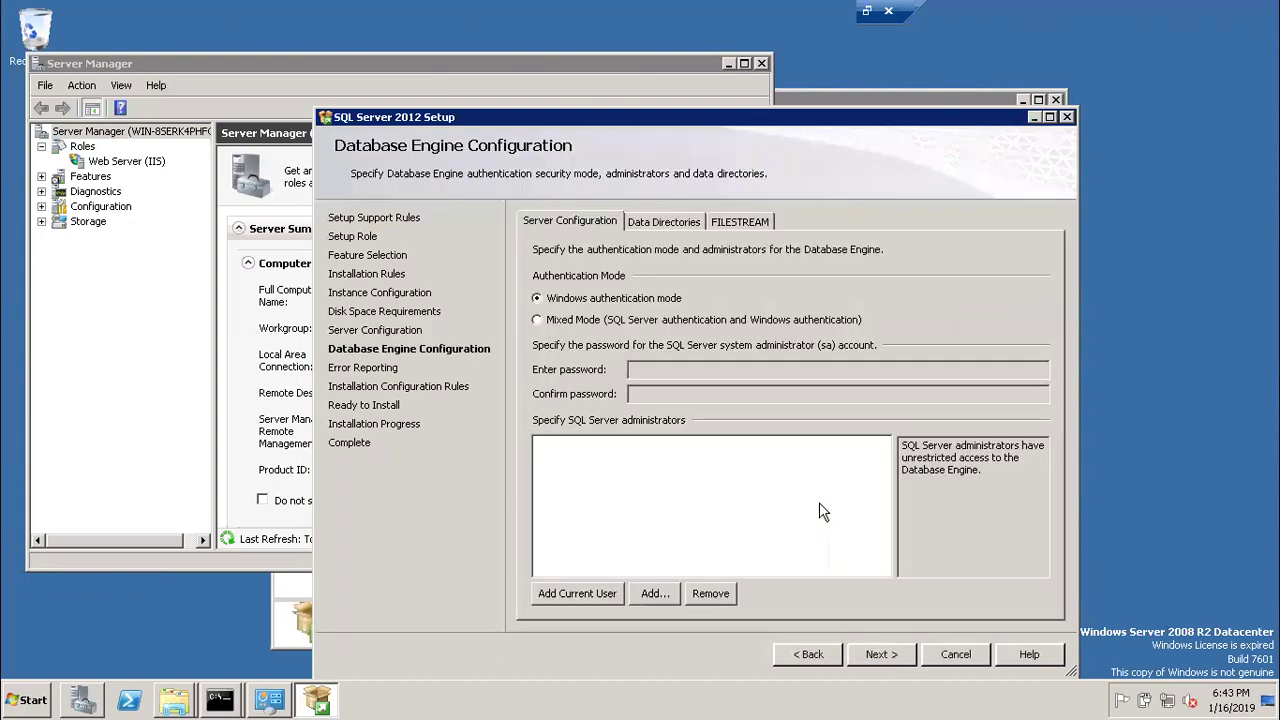
Add the current user as SQL Server administrator in Windows authentication mode and continue without sending error reports
left_click(579, 592)
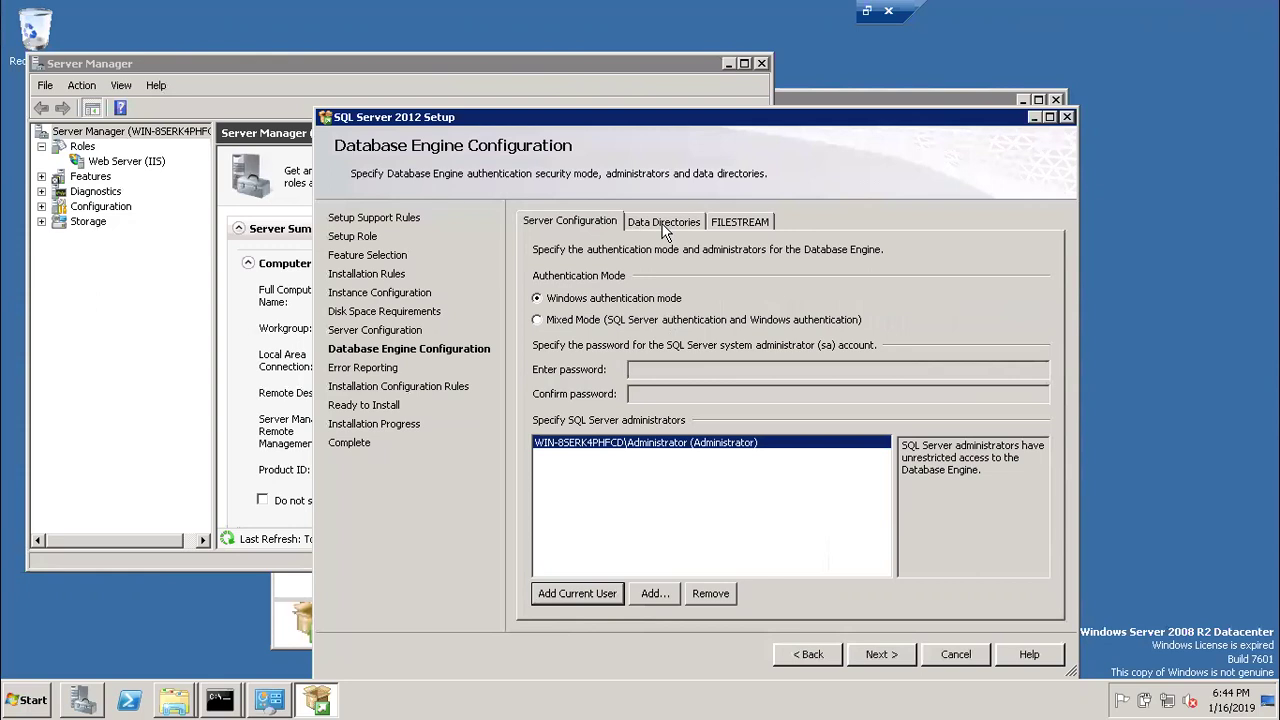
left_click(903, 654)
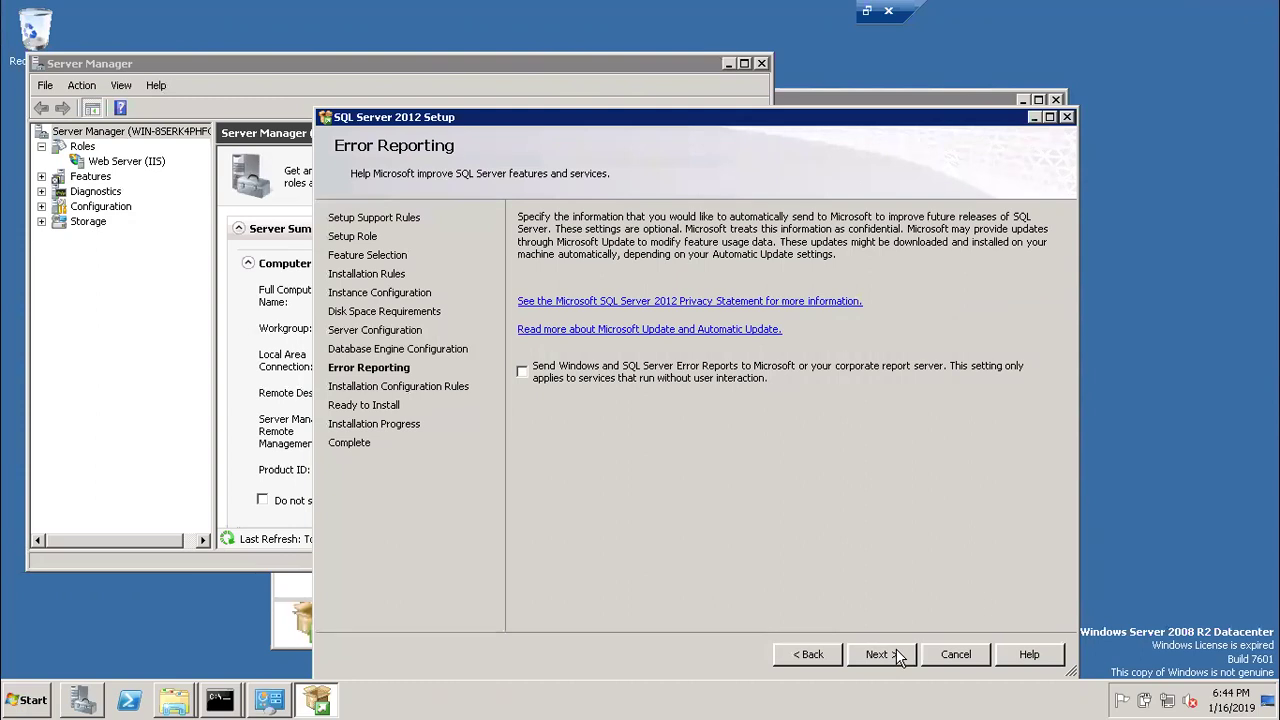
left_click(886, 656)
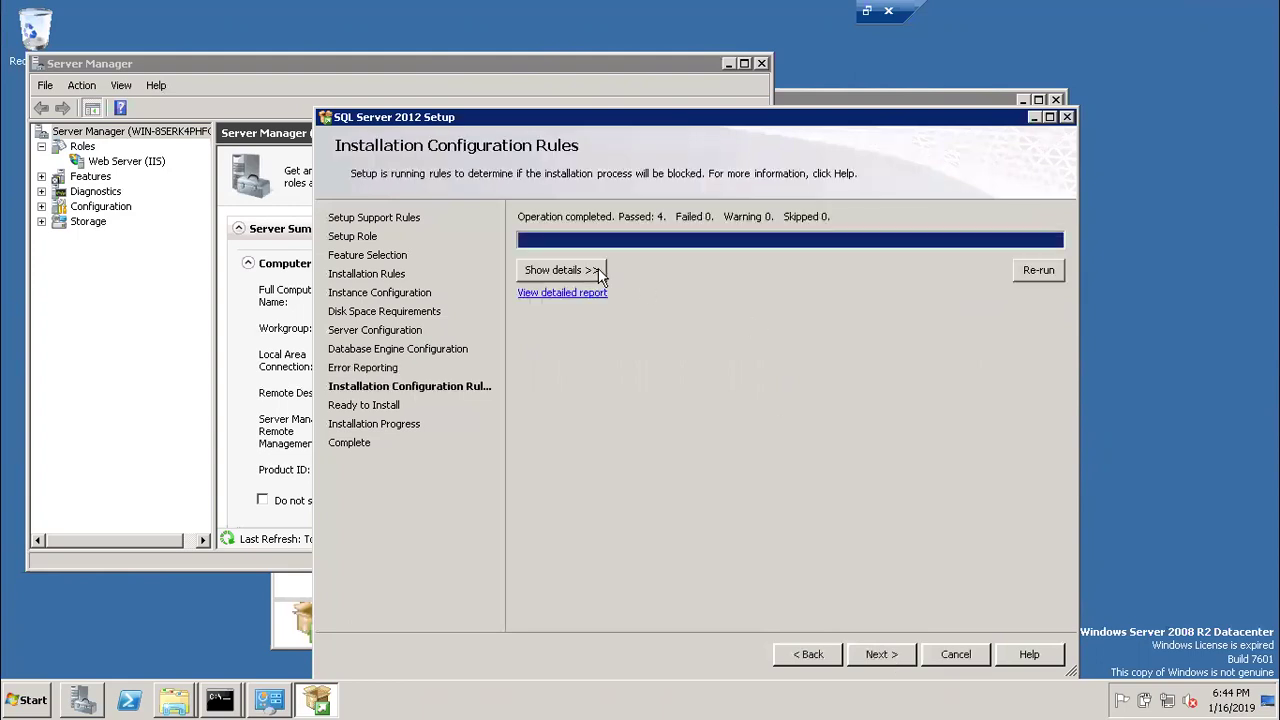
Show the installation configuration rule details, review the Product Update entries in the Ready to Install summary, and start the installation
left_click(598, 272)
left_click(877, 655)
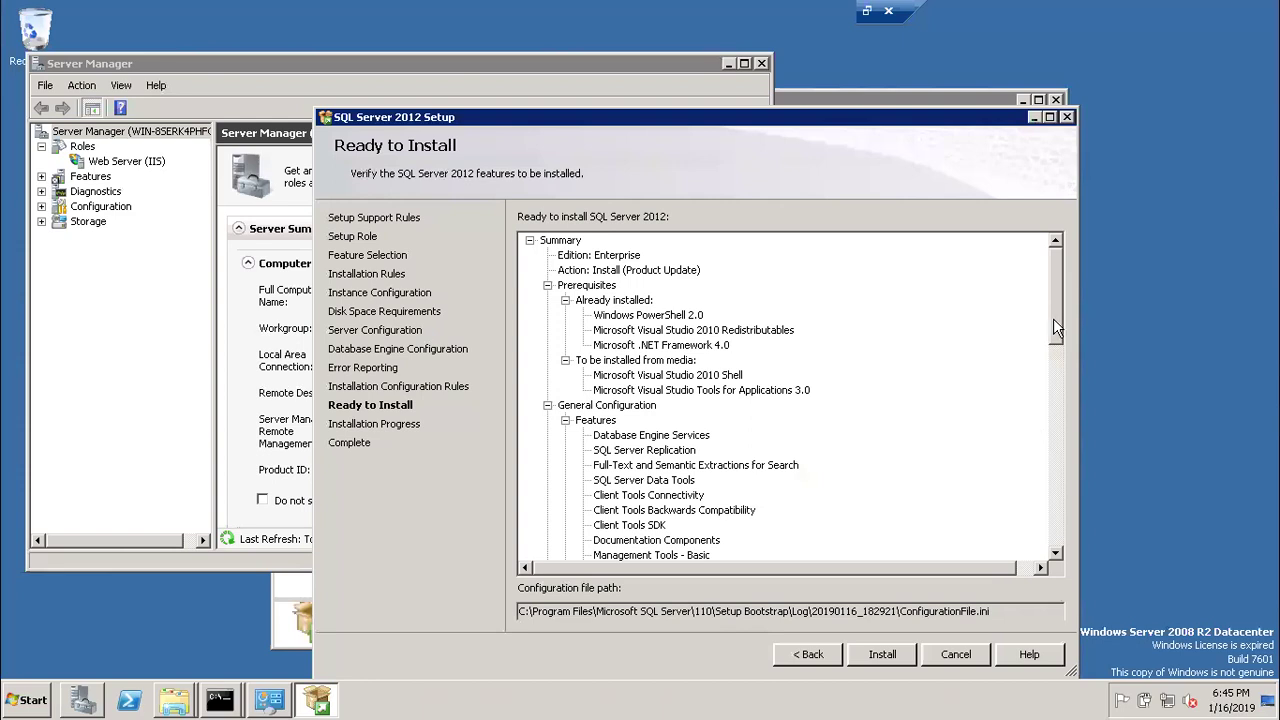
left_click_drag(1054, 319, 1055, 458)
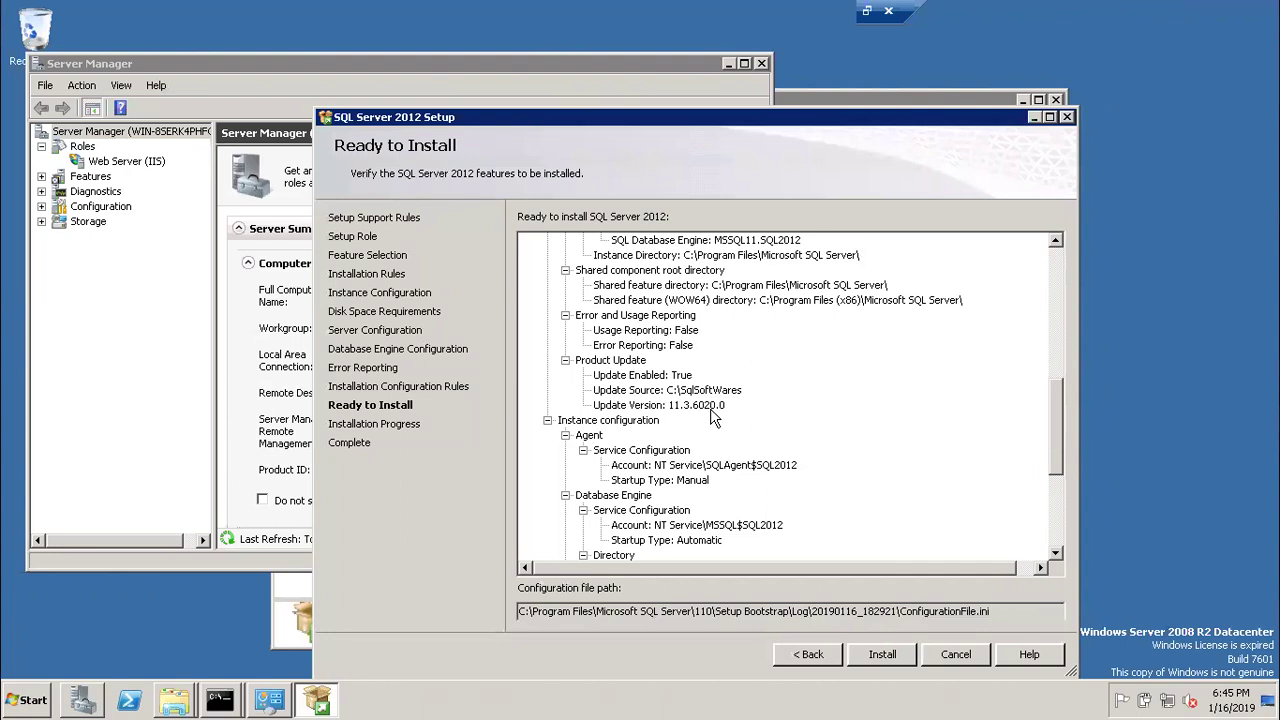
left_click(875, 658)
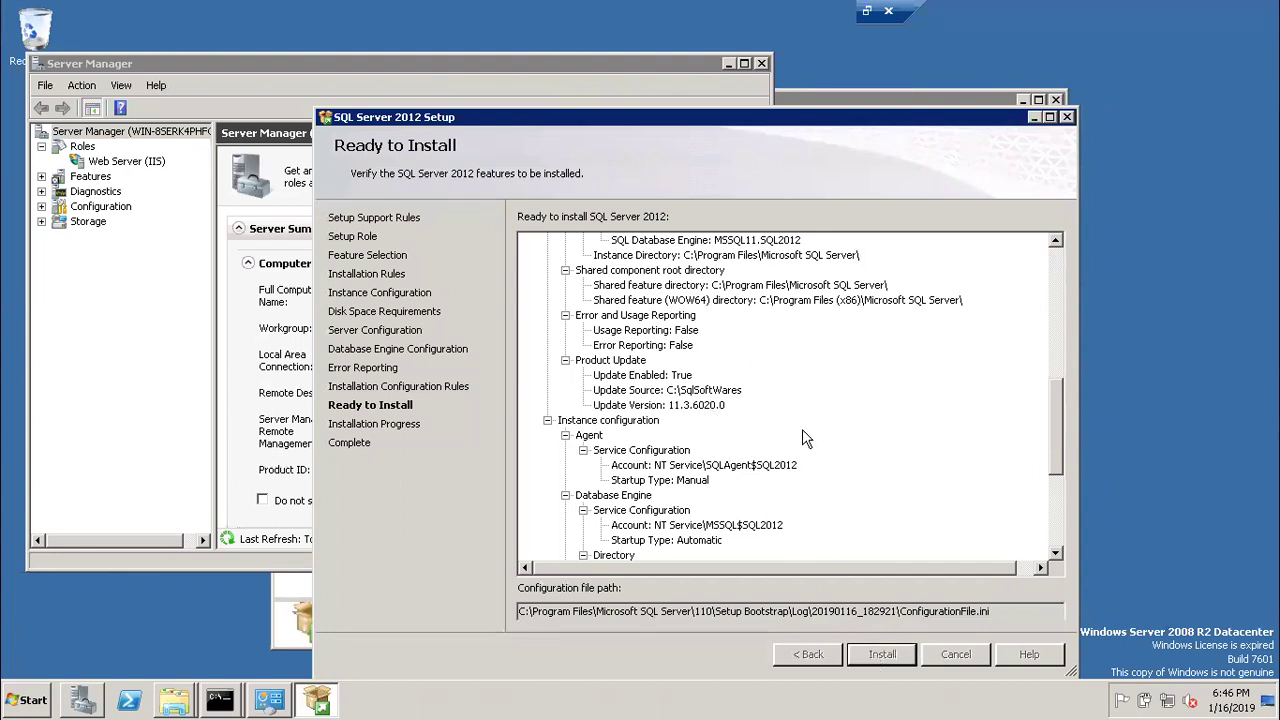